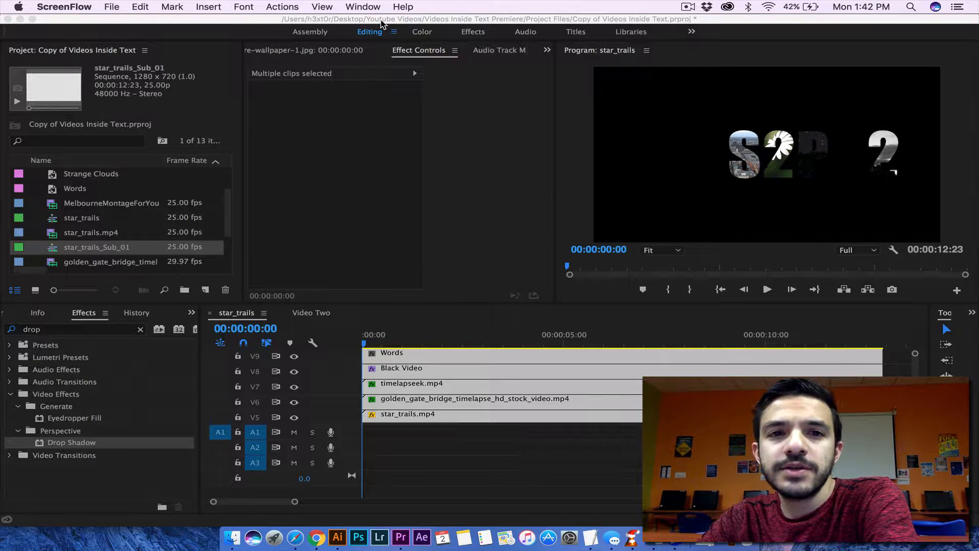
Play the star_trails sequence from the start to preview the letters filled with video footage
click(373, 349)
key(space)
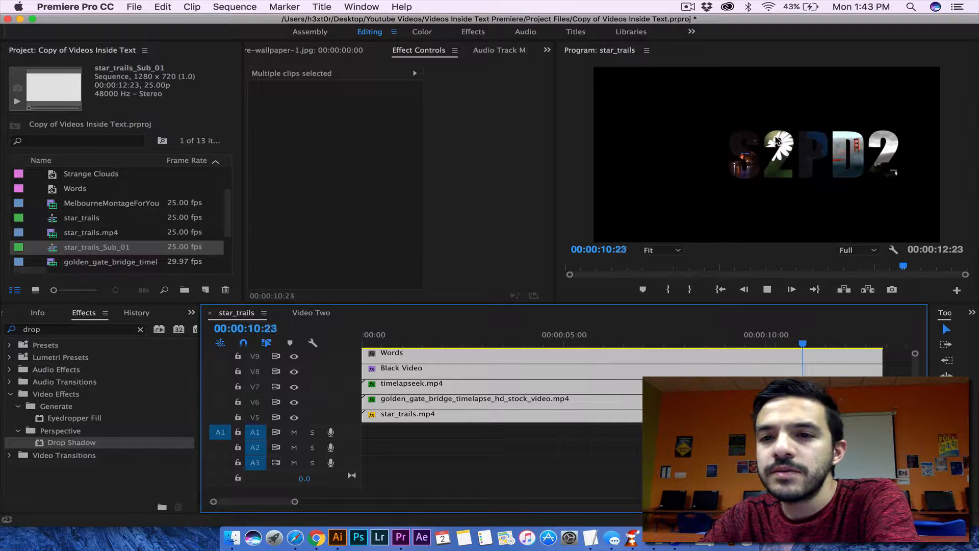
click(733, 204)
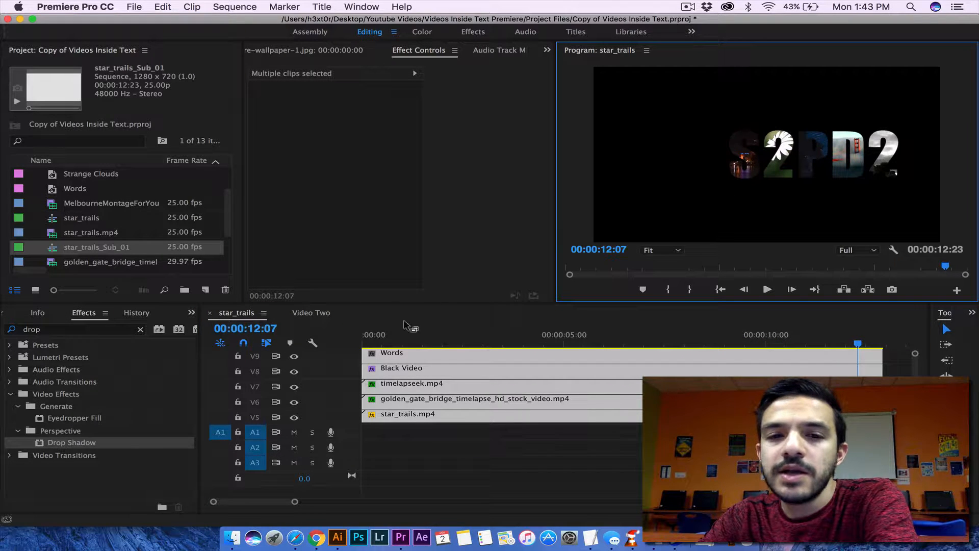
Preview the Video Two sequence with its gold-textured title over the bridge footage
click(308, 322)
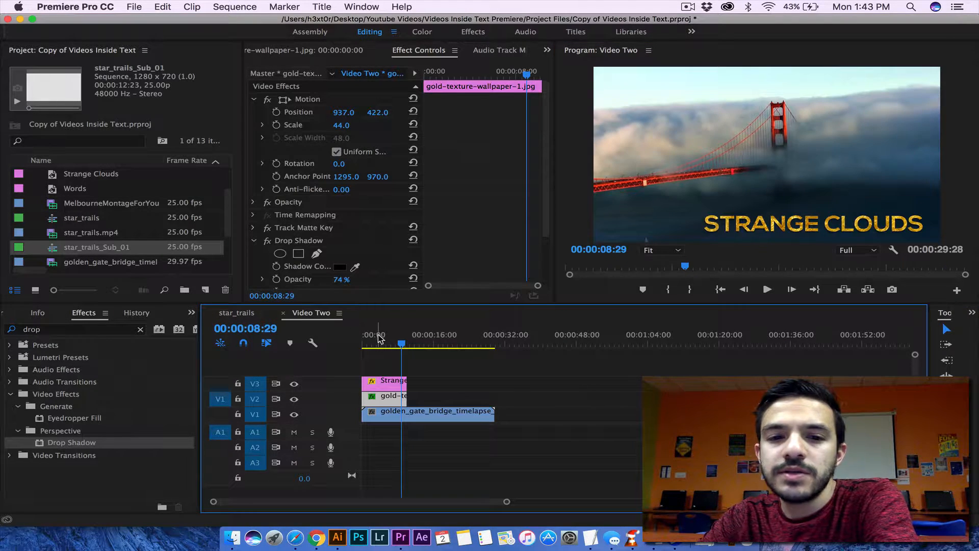
key(space)
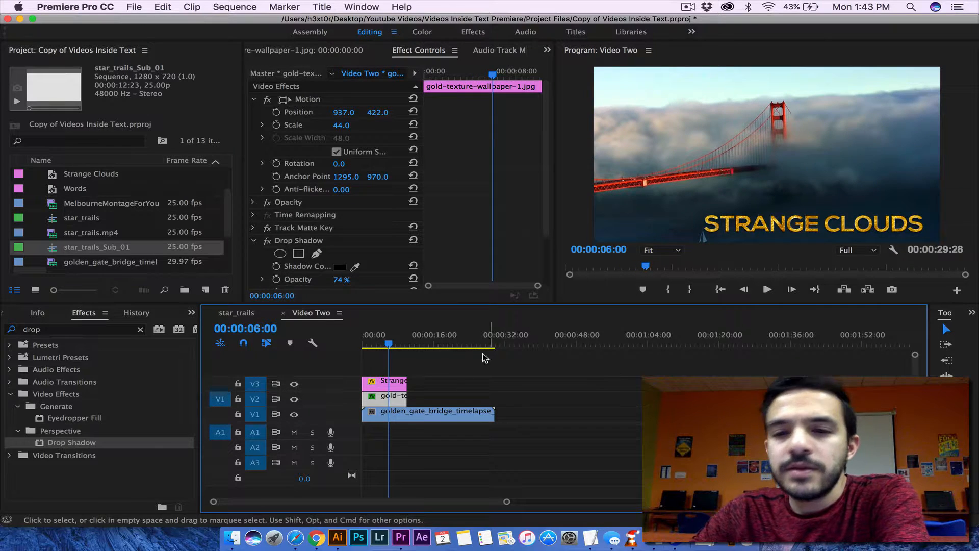
click(362, 346)
drag(362, 345, 381, 351)
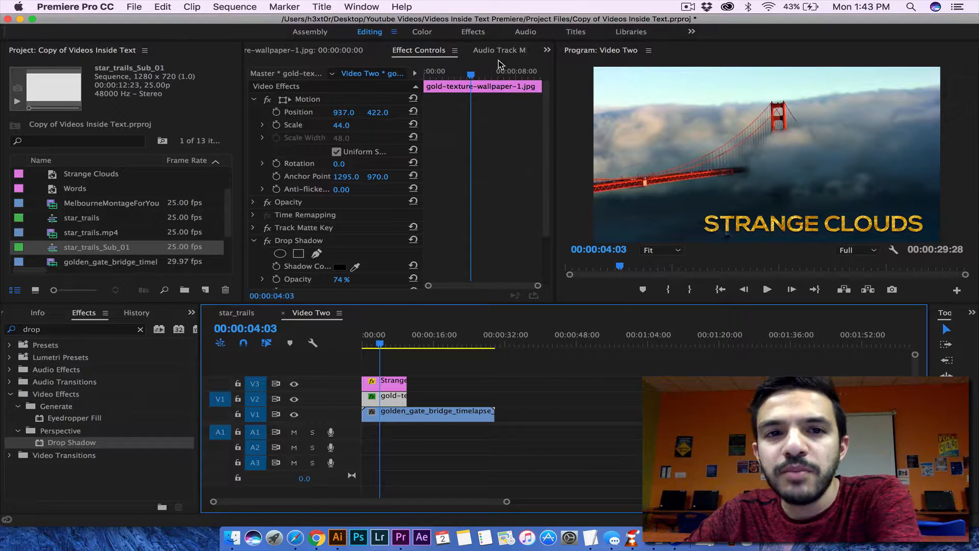
Return to the star_trails sequence and scrub through it to review the footage inside each letter
click(250, 316)
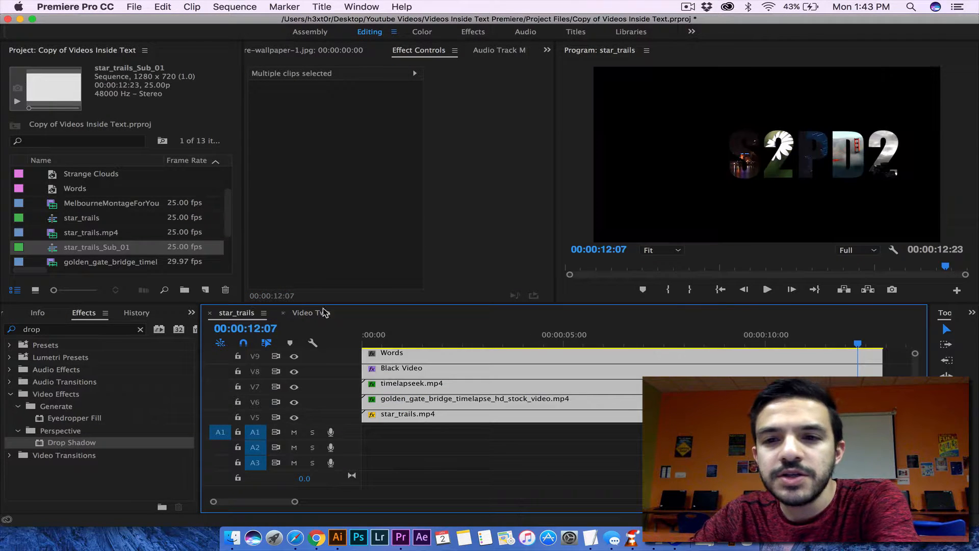
click(362, 336)
drag(360, 337, 663, 321)
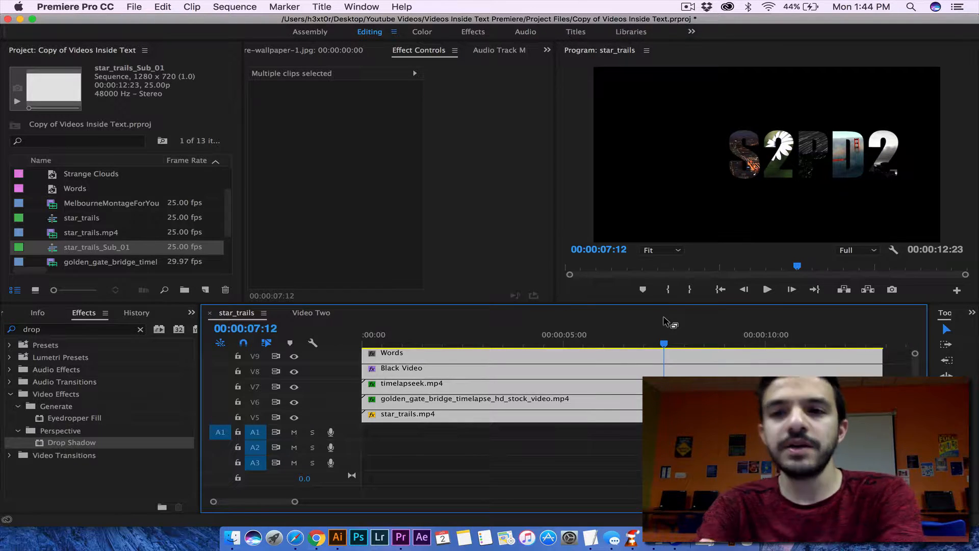
click(370, 343)
drag(370, 343, 569, 338)
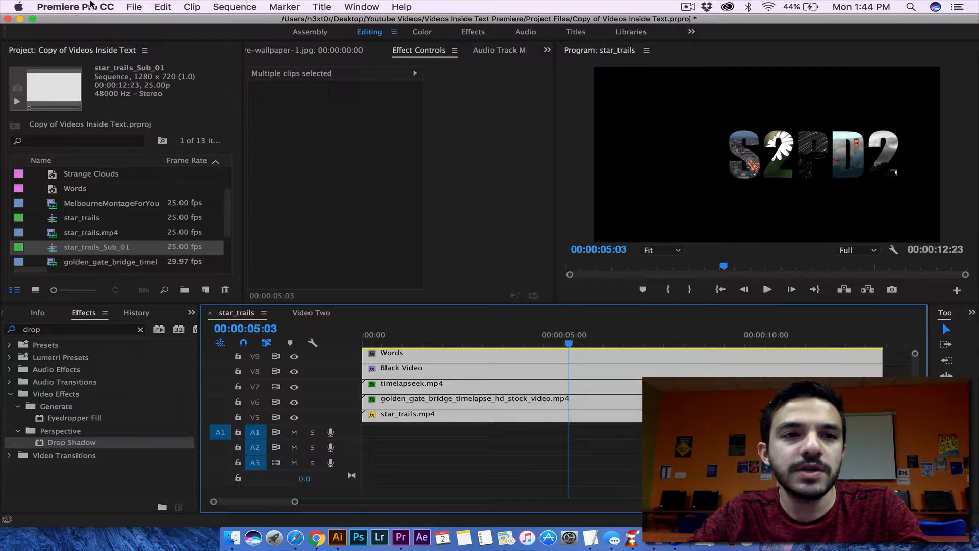
Start a new project, saving the changes to the current Copy of Videos Inside Text project
click(134, 7)
mouse_move(152, 22)
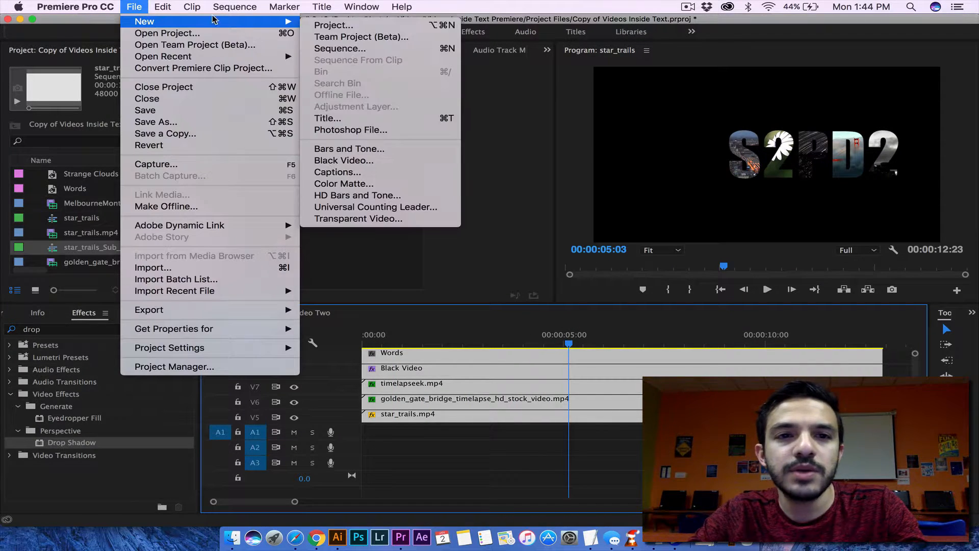
click(327, 24)
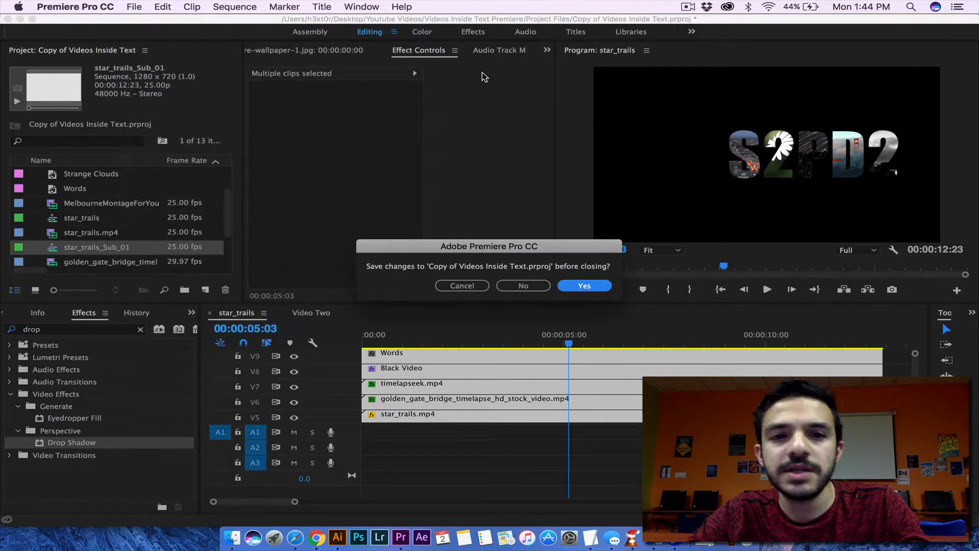
click(585, 286)
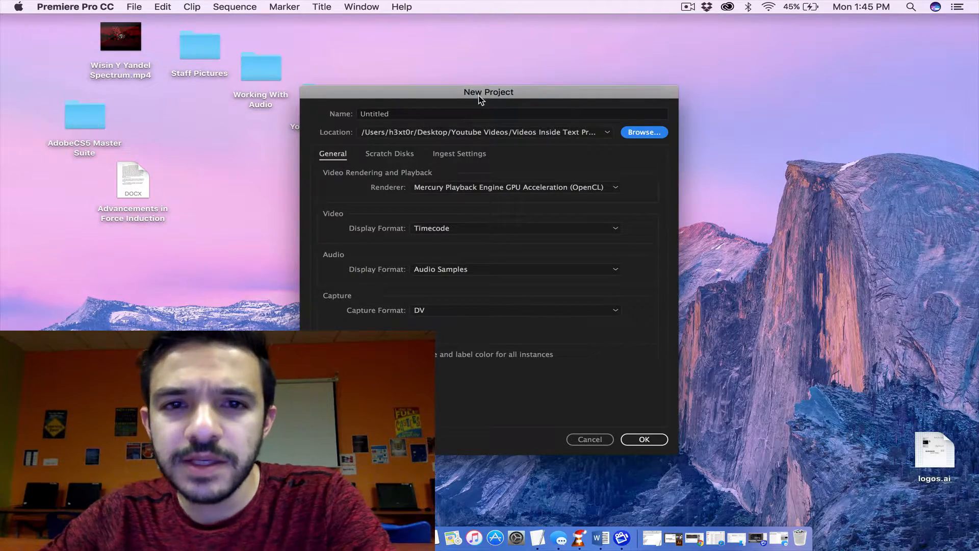
Name the new project "Video Inside Text Tutorial"
mouse_move(479, 99)
mouse_down()
mouse_move(528, 77)
mouse_move(461, 75)
mouse_move(468, 101)
mouse_up()
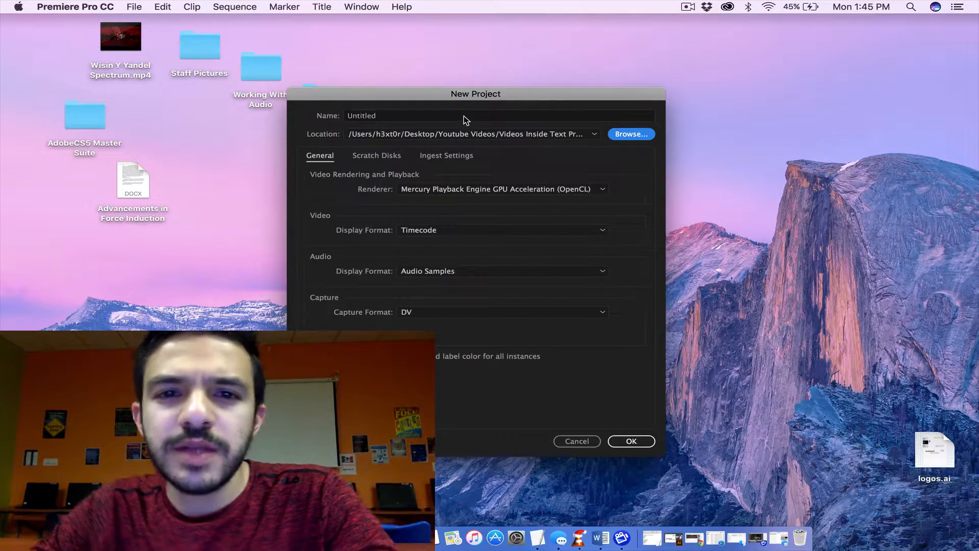
click(464, 115)
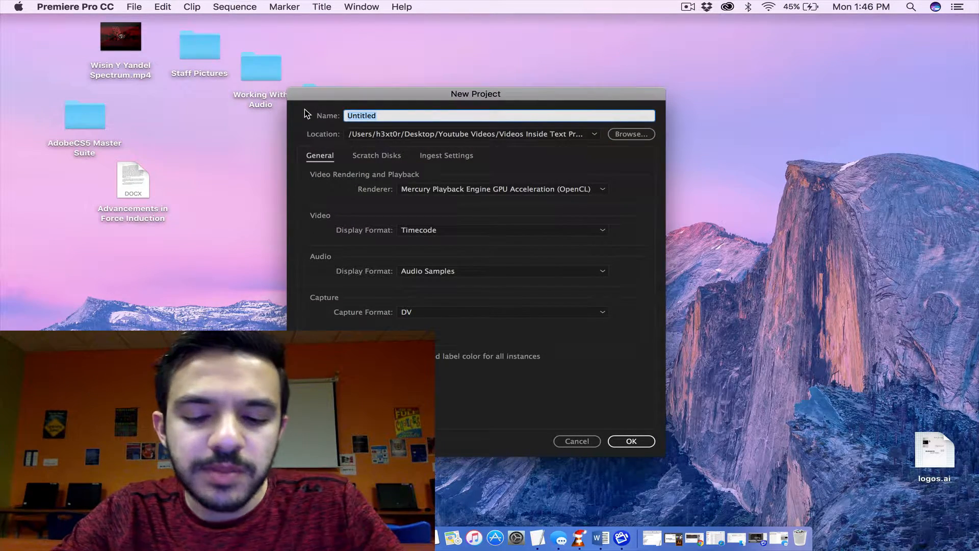
text(In)
text(deo Insi)
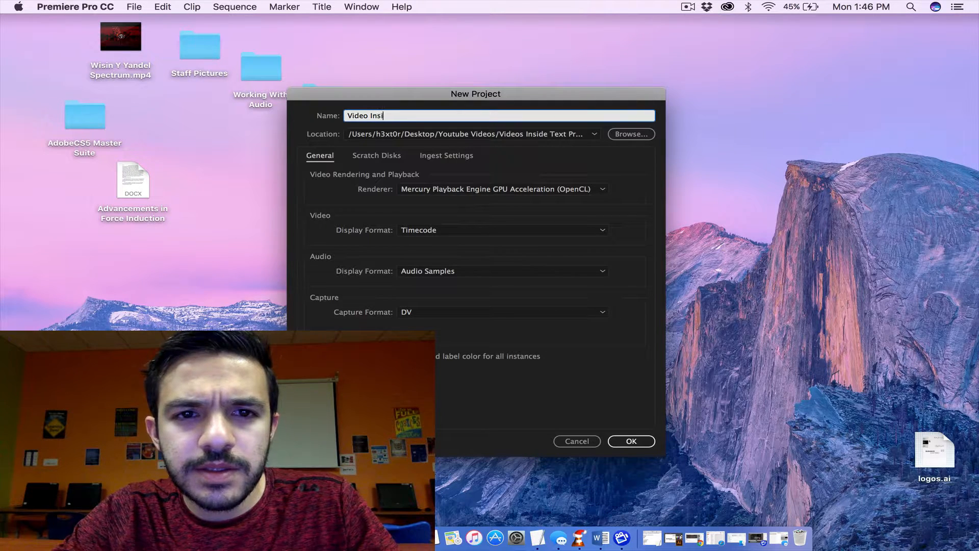
text(de Text Tutorial)
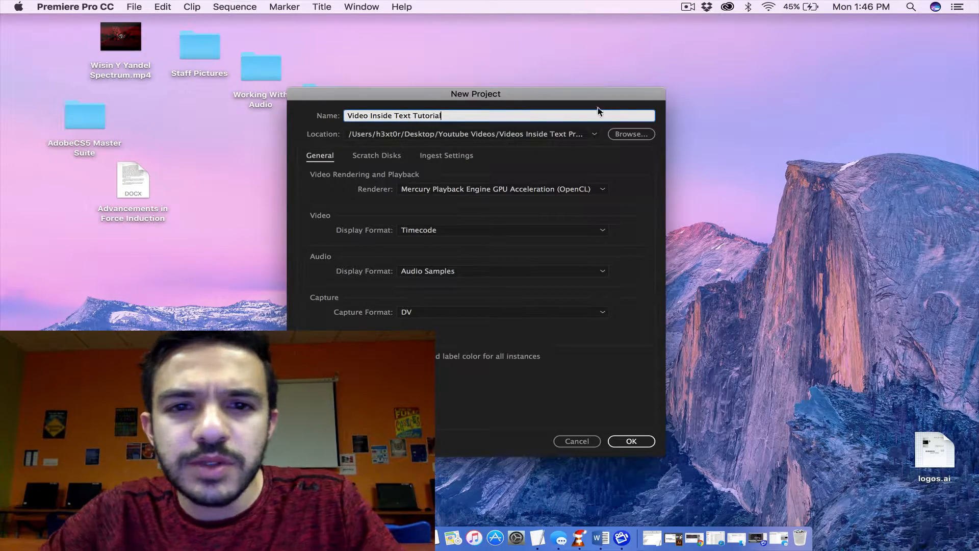
Browse for the project location on the Desktop, opening Youtube Videos and its Videos Inside Text Premiere folder
click(633, 134)
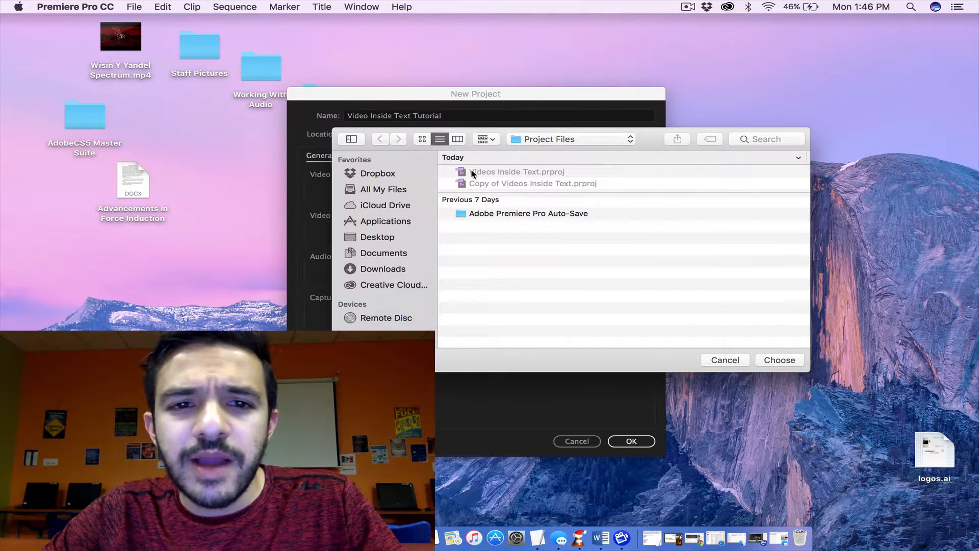
click(377, 237)
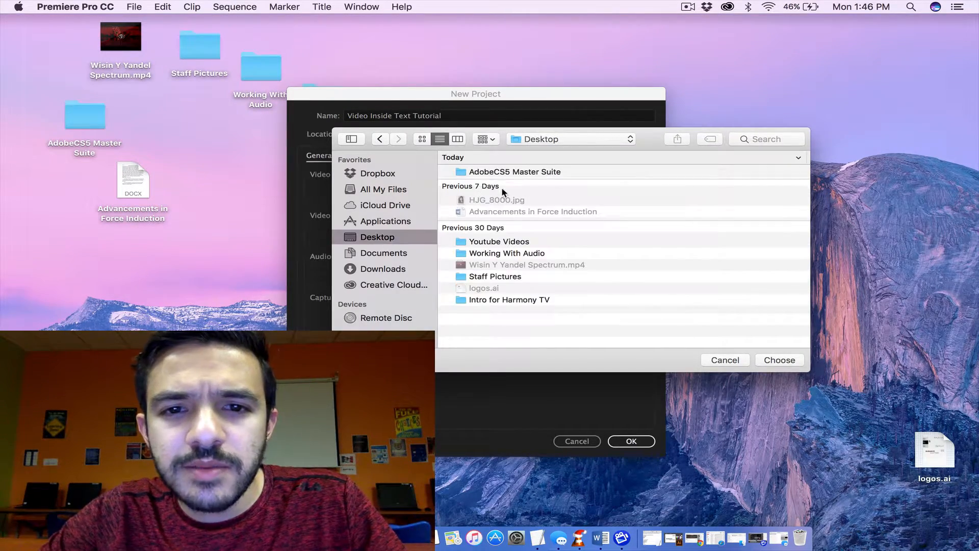
double_click(510, 243)
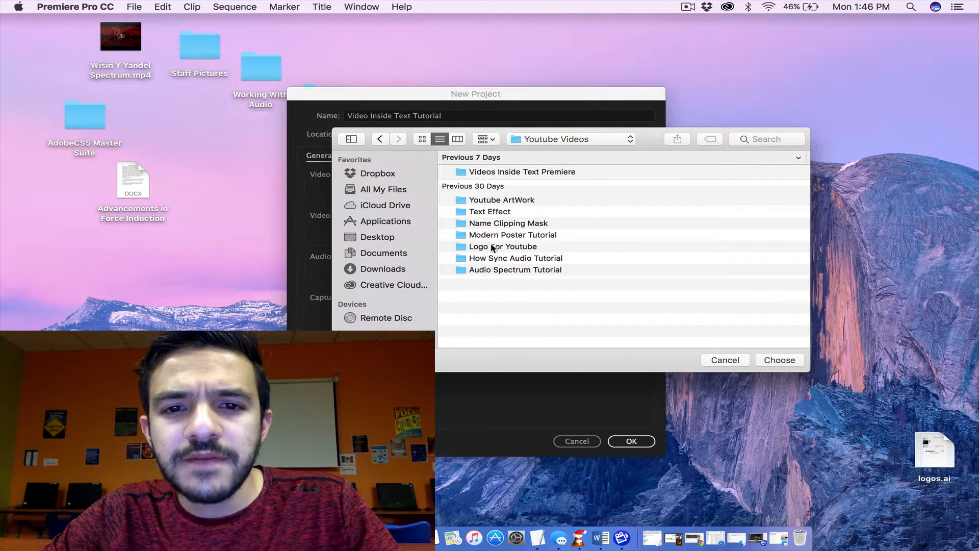
double_click(528, 173)
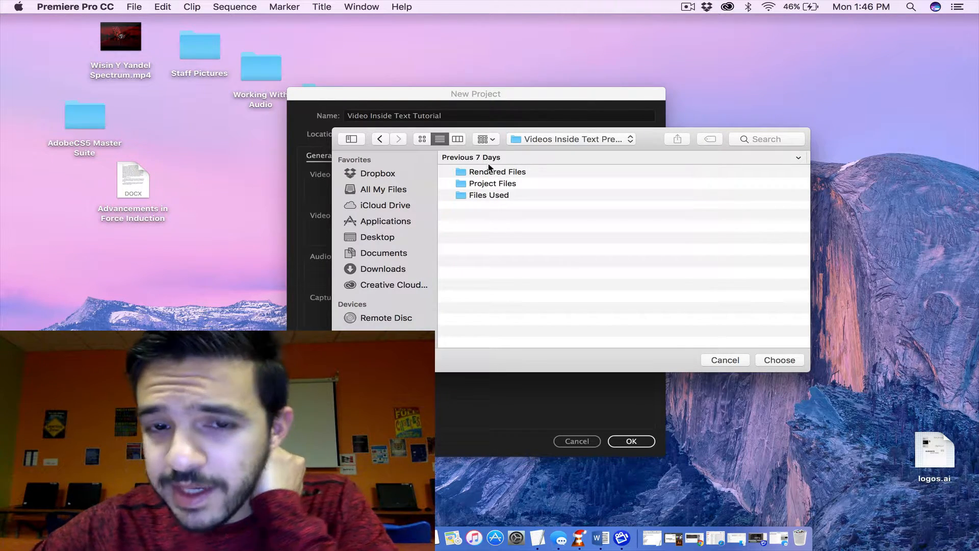
Examine the contents of the Files Used, Project Files and Rendered Files folders
click(493, 195)
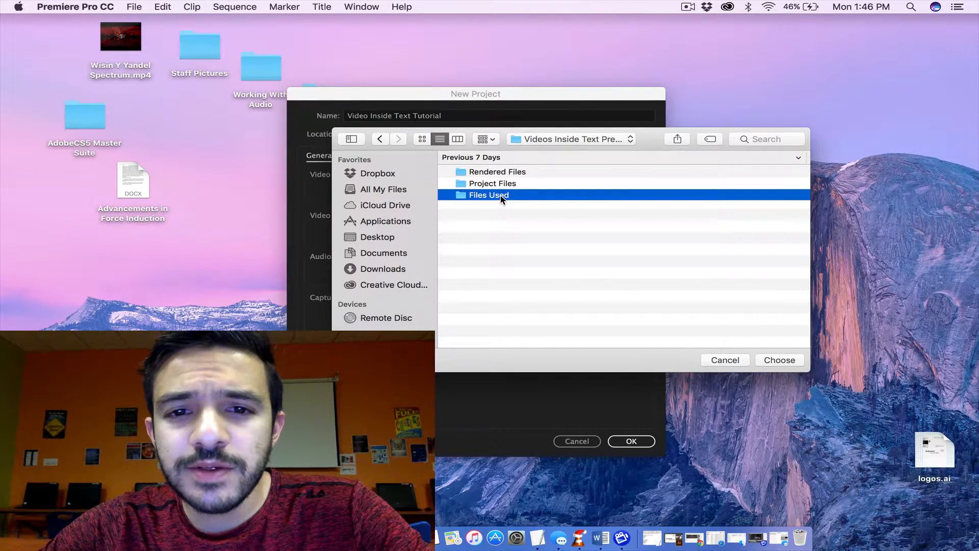
double_click(500, 194)
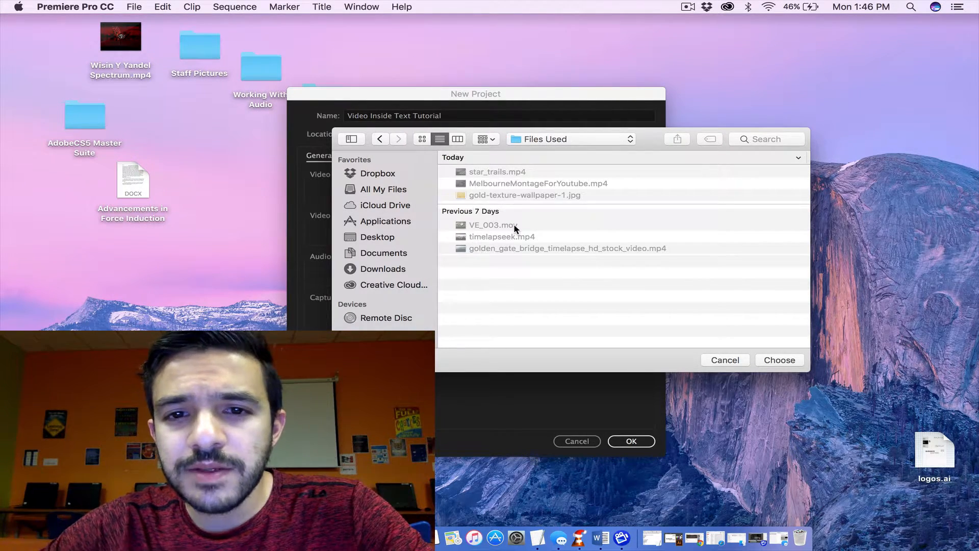
click(422, 140)
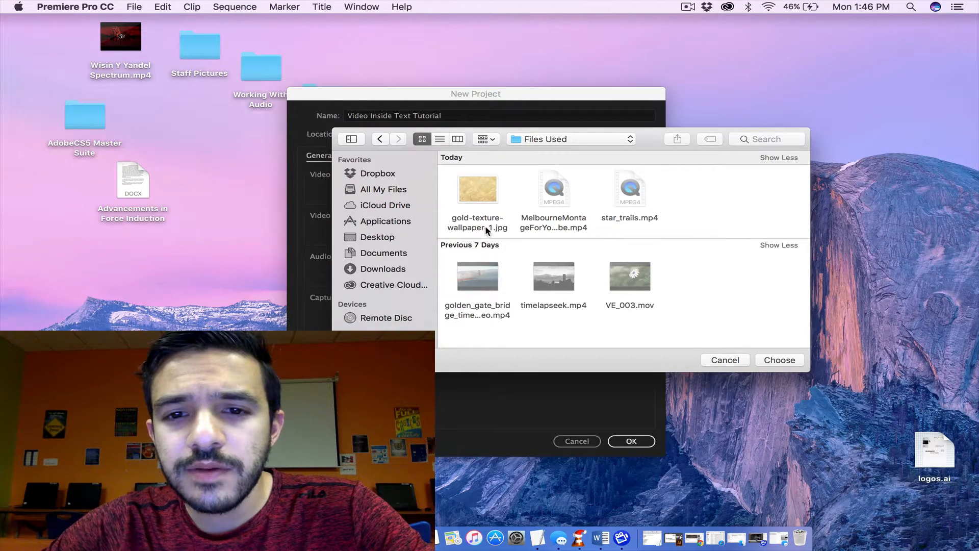
click(440, 139)
click(385, 139)
double_click(482, 182)
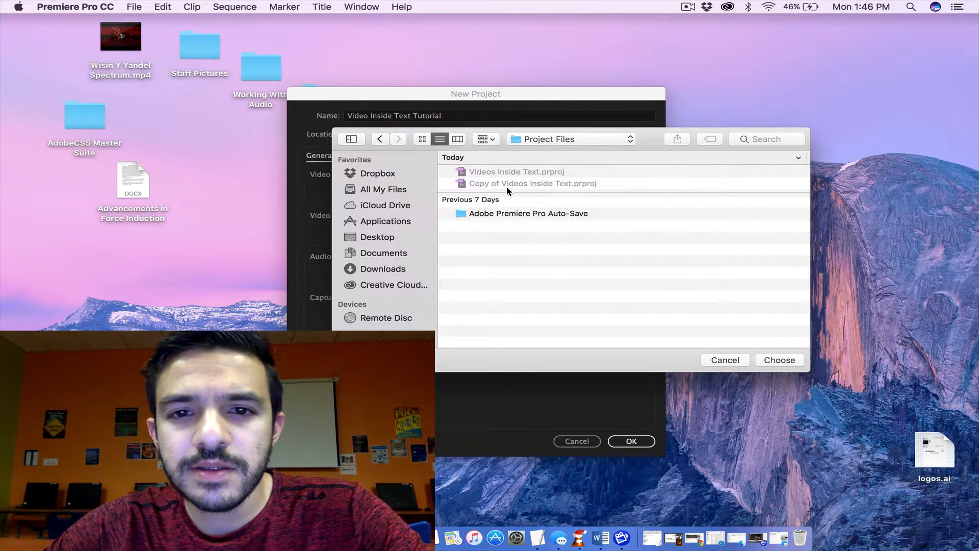
click(379, 138)
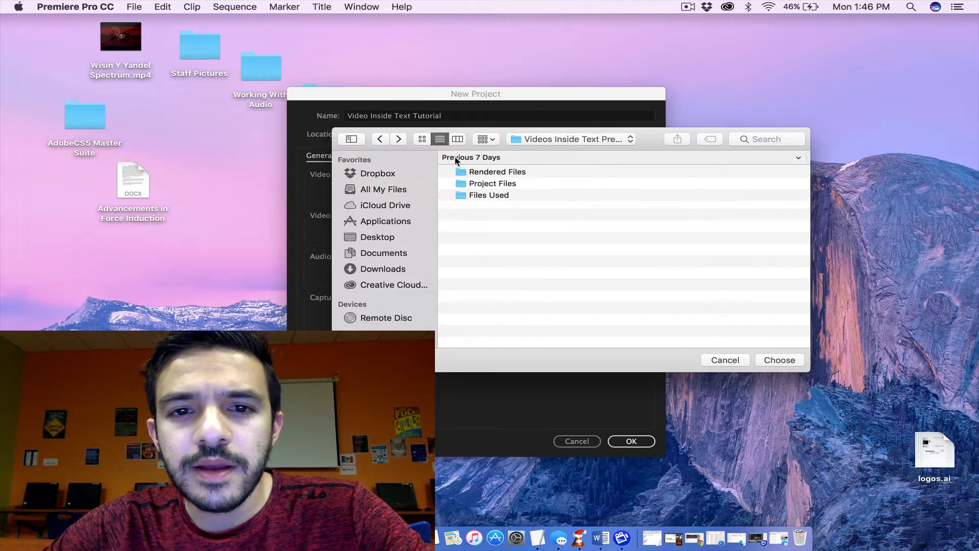
click(493, 173)
double_click(505, 173)
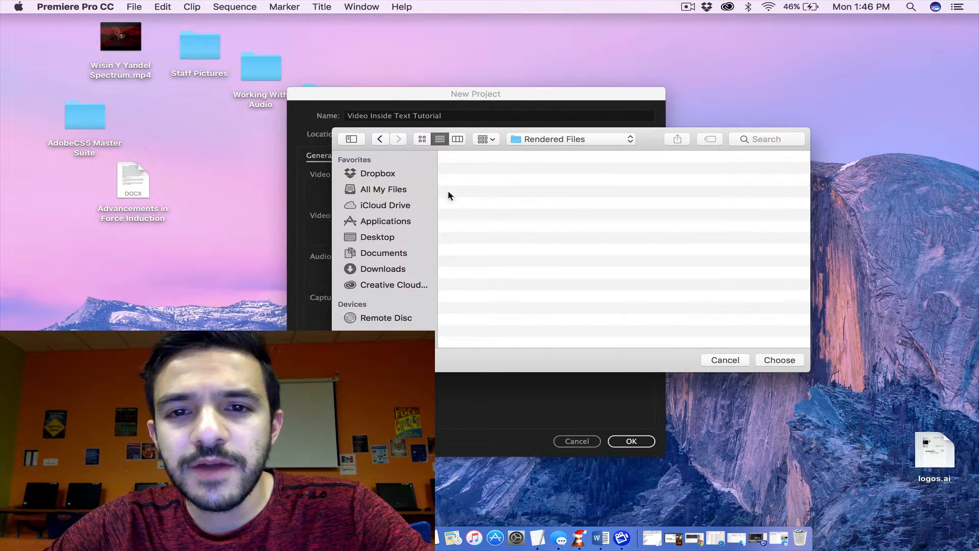
click(380, 138)
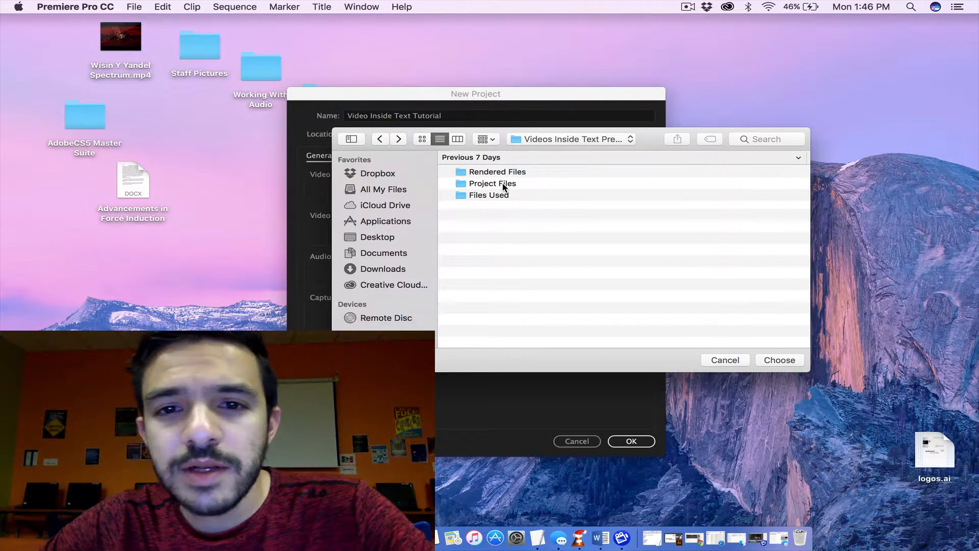
Set the Project Files folder inside Videos Inside Text Premiere as the new project's location
double_click(503, 184)
drag(530, 135, 470, 177)
click(470, 177)
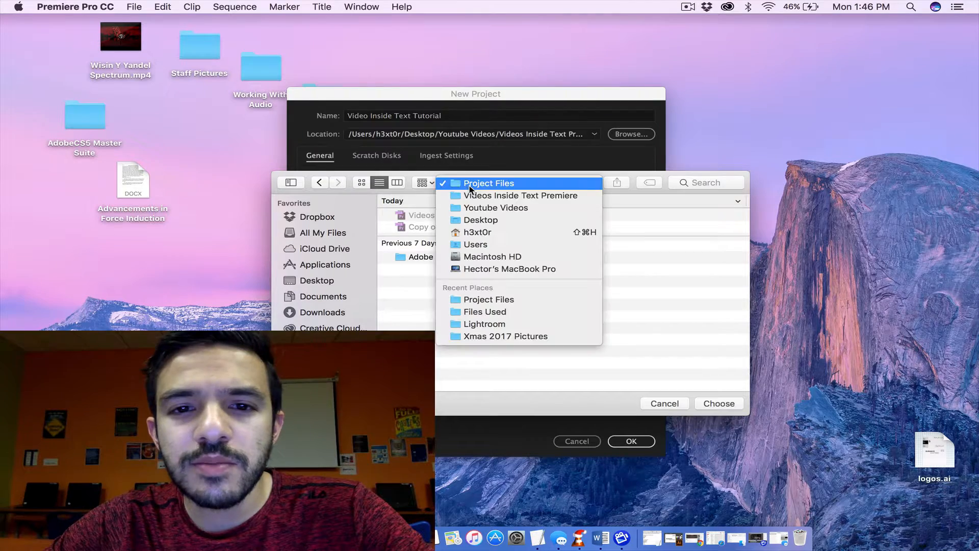
click(471, 193)
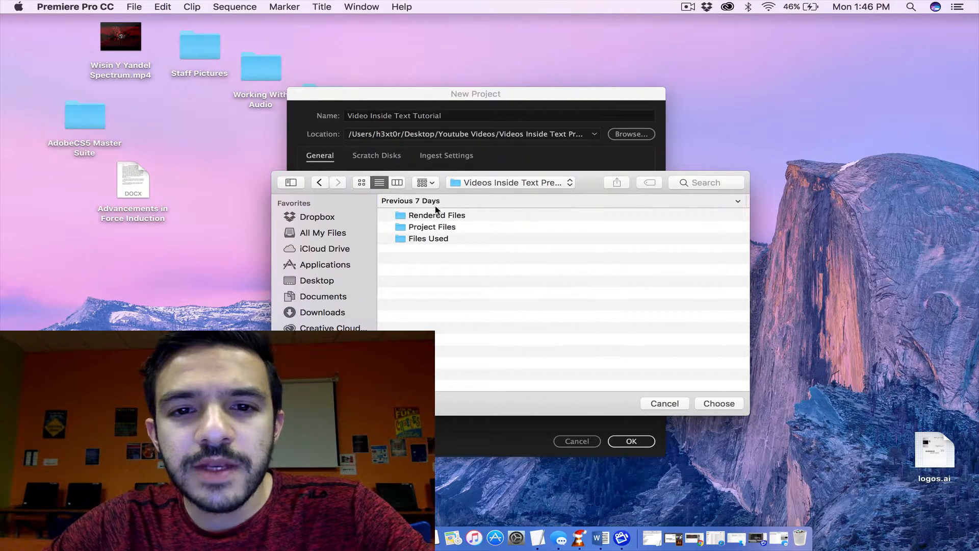
double_click(433, 227)
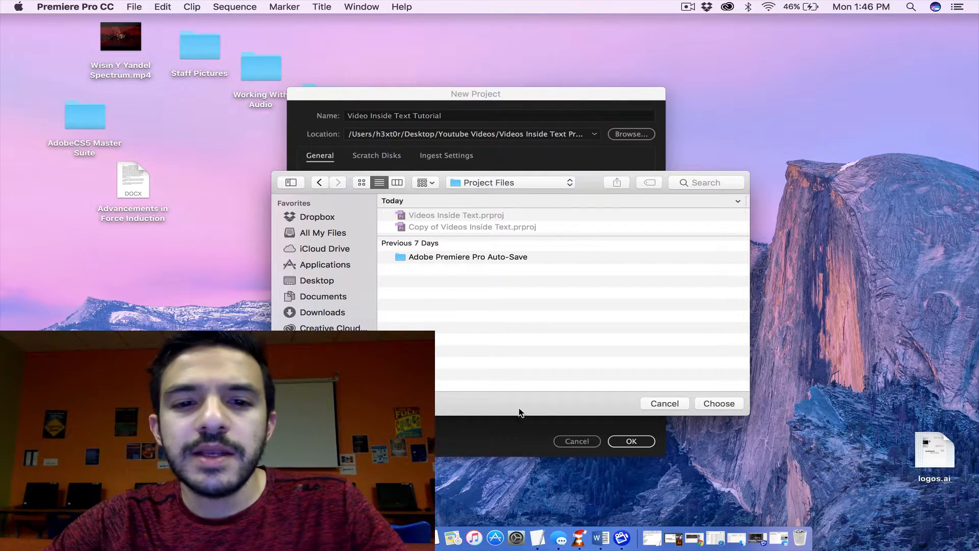
click(721, 403)
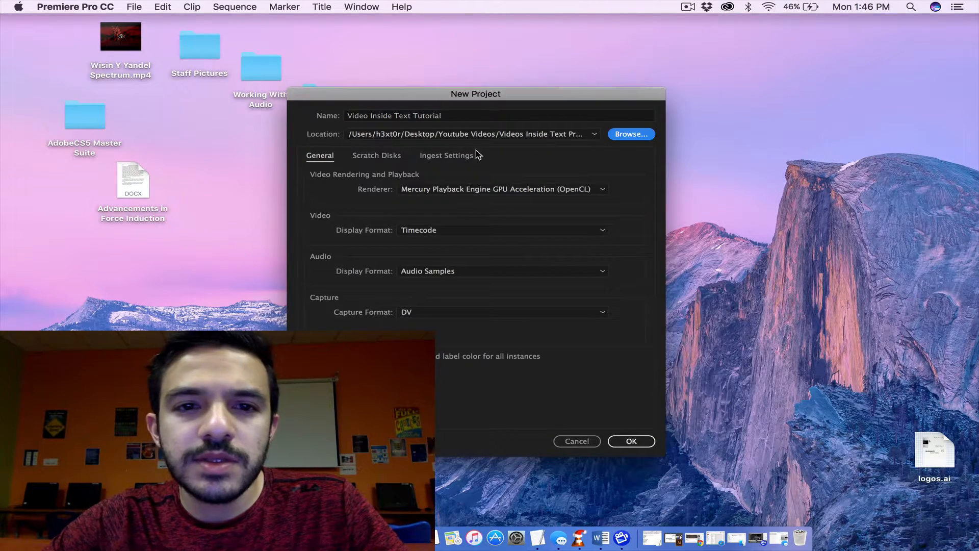
Extend the project name to "Video Inside Text Tutorial - Video" and create the project
click(459, 115)
text(- Video)
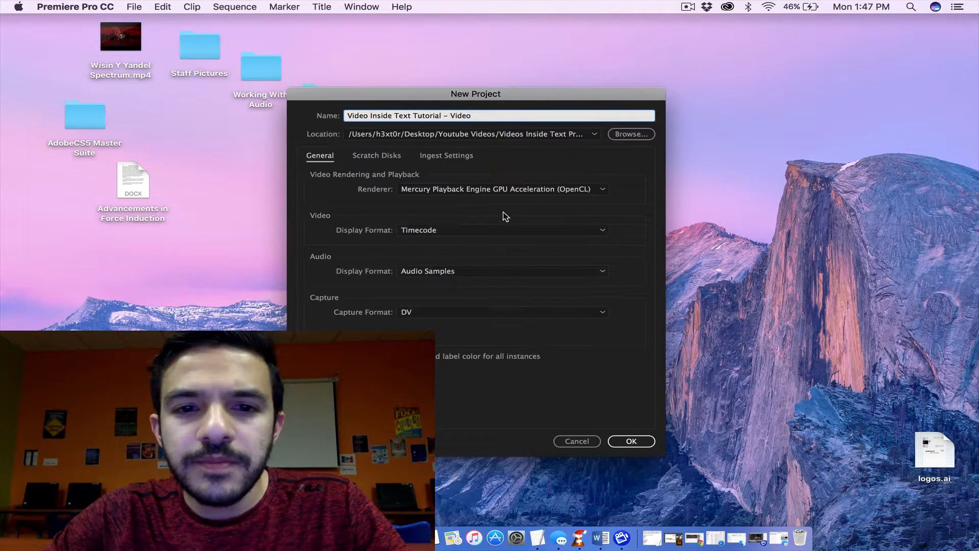
click(632, 441)
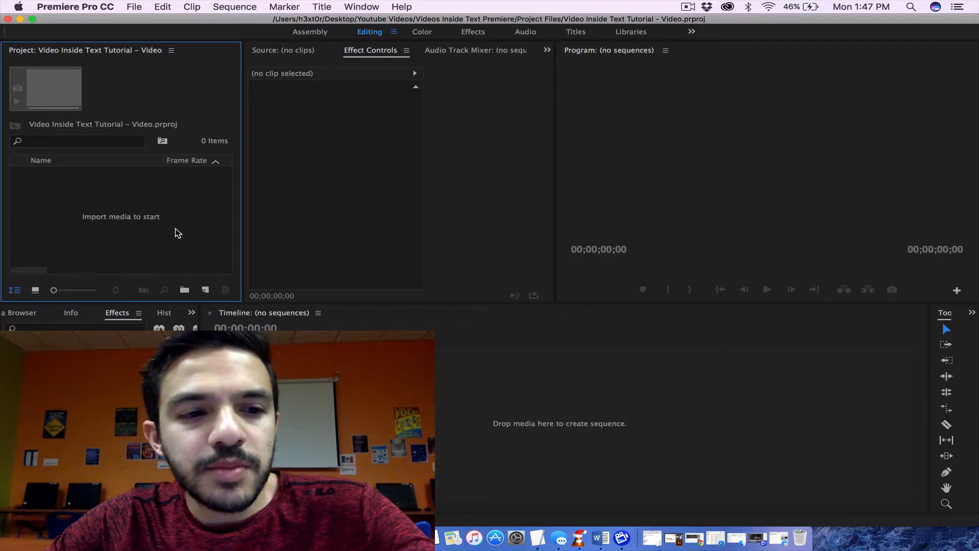
Open the media import dialog and browse to the Files Used folder inside Videos Inside Text Premiere
double_click(113, 206)
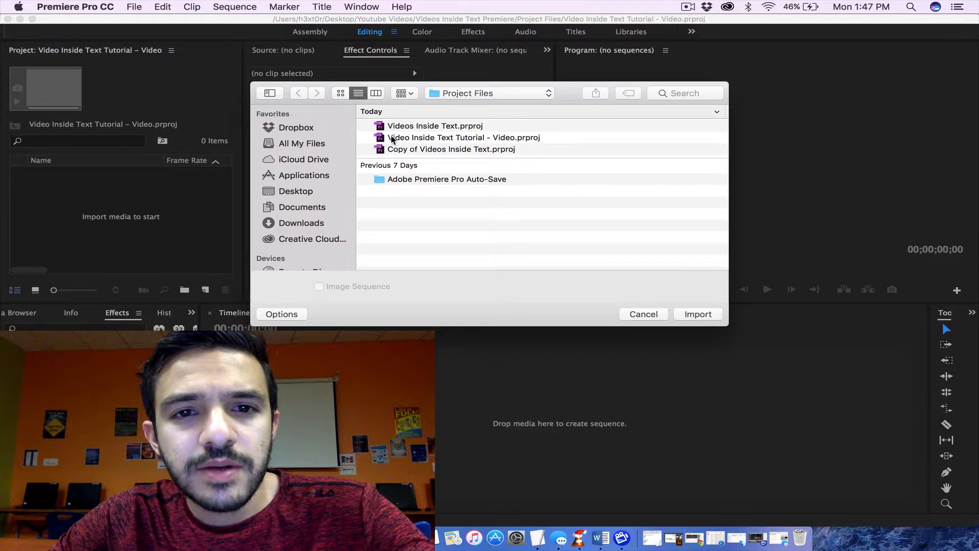
click(456, 93)
click(462, 105)
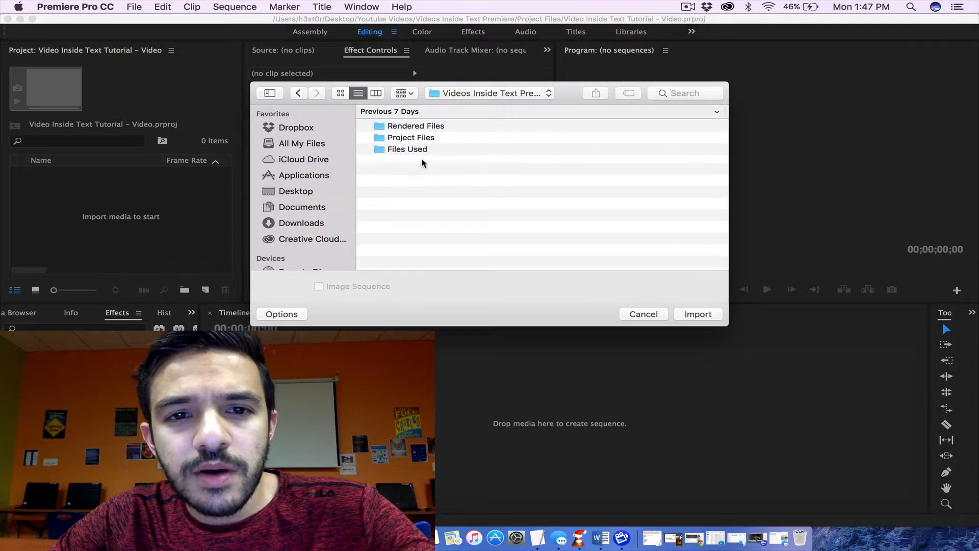
double_click(412, 150)
click(407, 127)
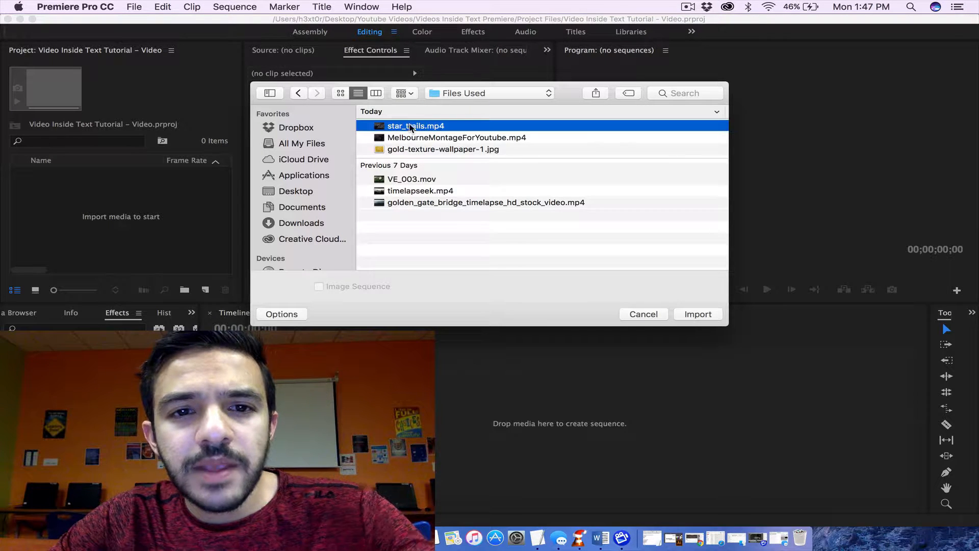
shift+click(405, 204)
click(411, 244)
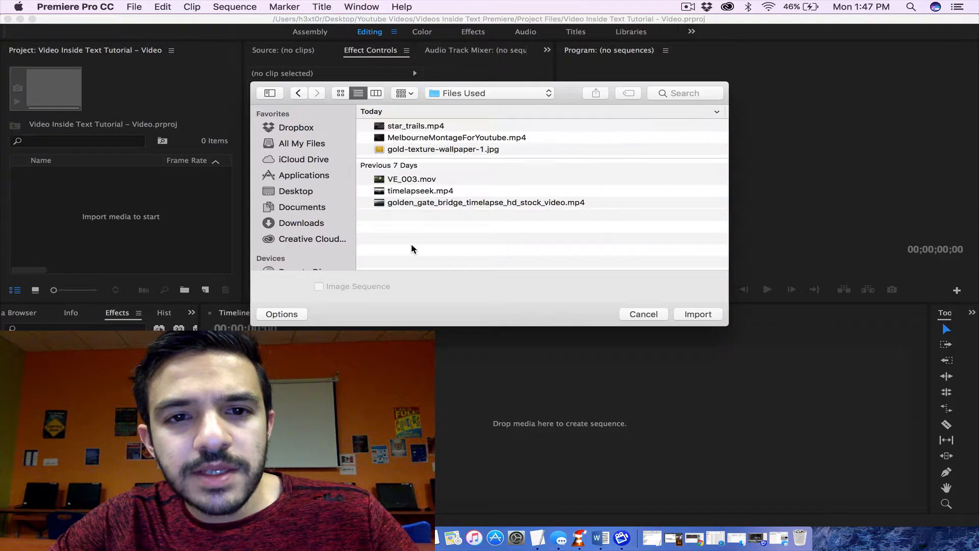
drag(477, 212, 422, 241)
drag(388, 233, 428, 126)
click(403, 249)
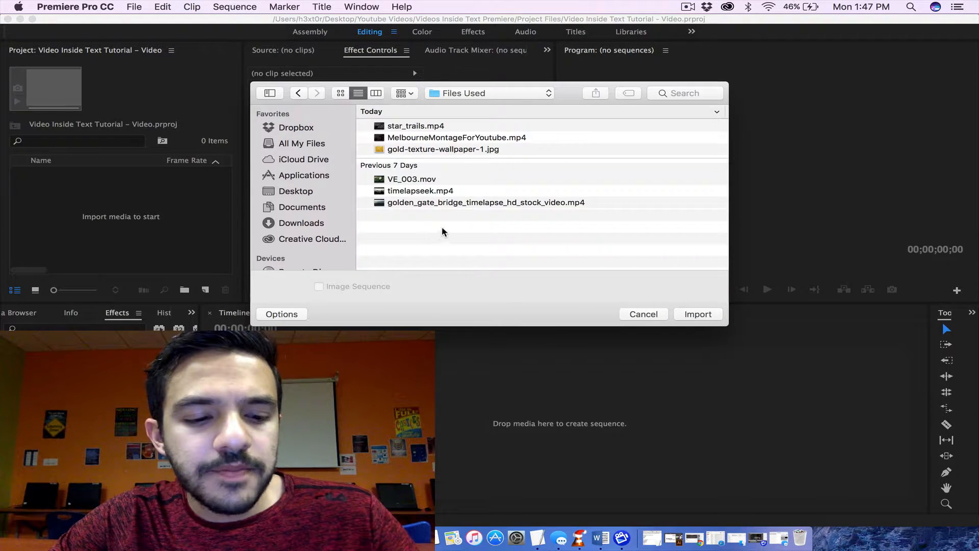
key(super+a)
click(415, 236)
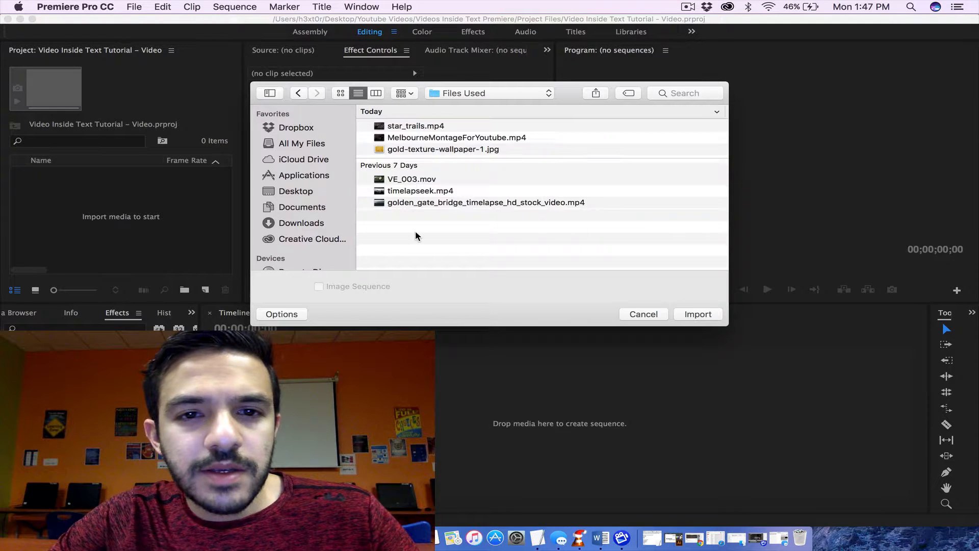
click(415, 132)
shift+click(413, 202)
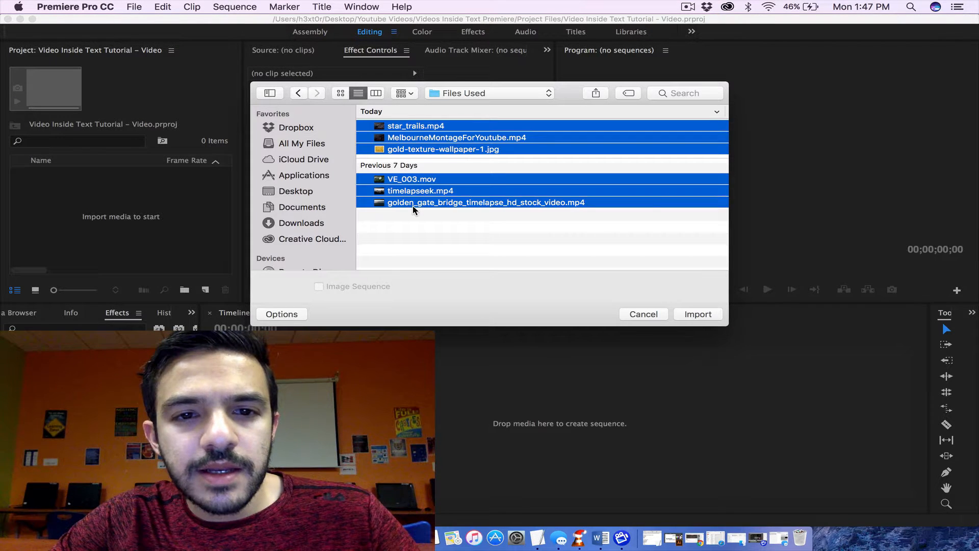
click(401, 252)
click(410, 203)
shift+click(410, 179)
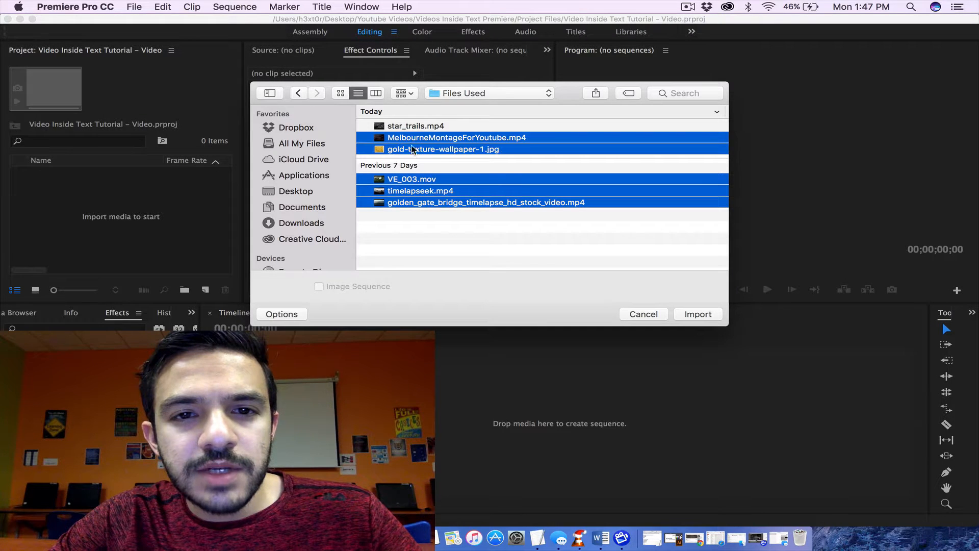
shift+click(414, 130)
Import all six files from the Files Used folder, from star_trails.mp4 through golden_gate_bridge_timelapse_hd_stock_video.mp4
click(407, 252)
drag(407, 252, 426, 128)
click(697, 314)
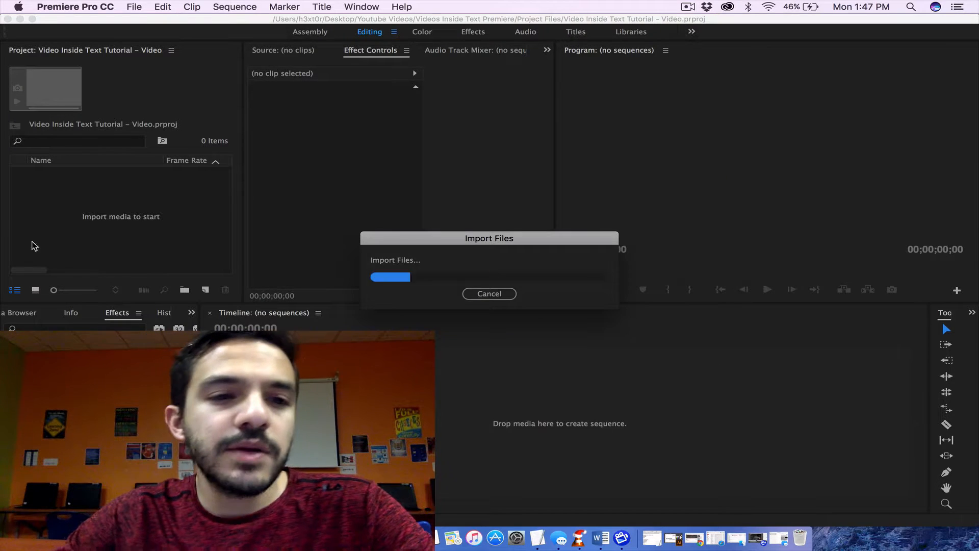
Look over the imported clips and create a new sequence from the golden_gate_bridge_timelapse_hd_stock_video.mp4 clip
click(106, 205)
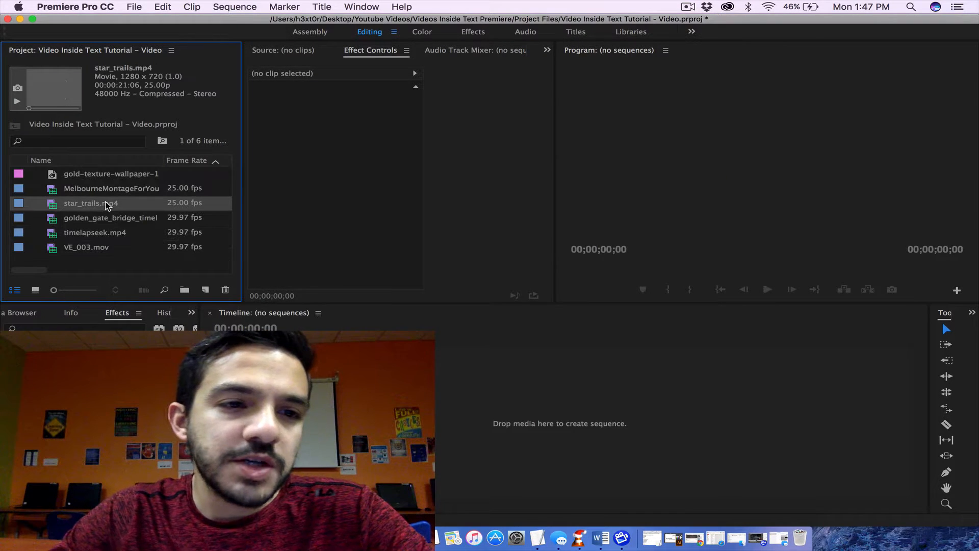
click(91, 175)
click(90, 188)
click(91, 203)
click(92, 218)
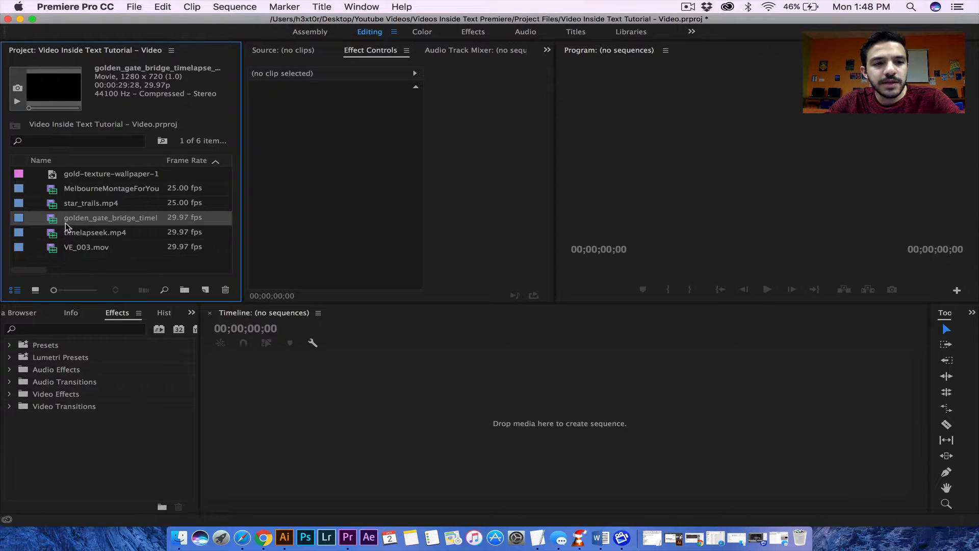
drag(51, 219, 204, 290)
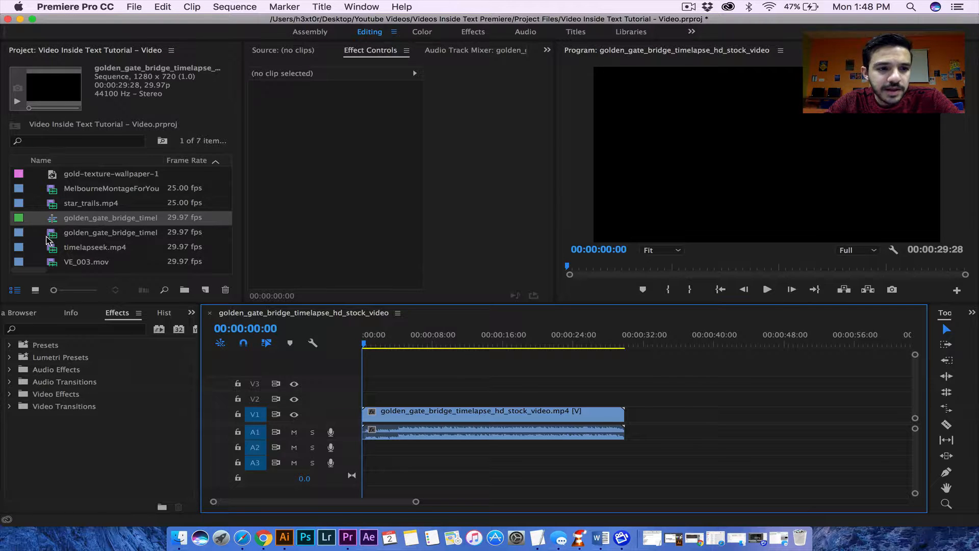
Rename the golden gate bridge sequence as "Video Inside Text Sequence" in the project
click(82, 220)
right_click(82, 219)
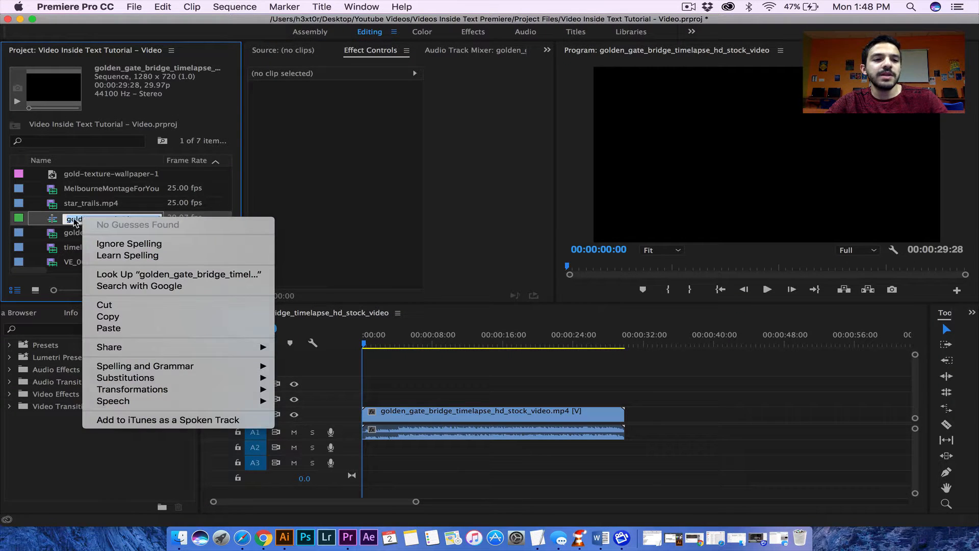
click(76, 223)
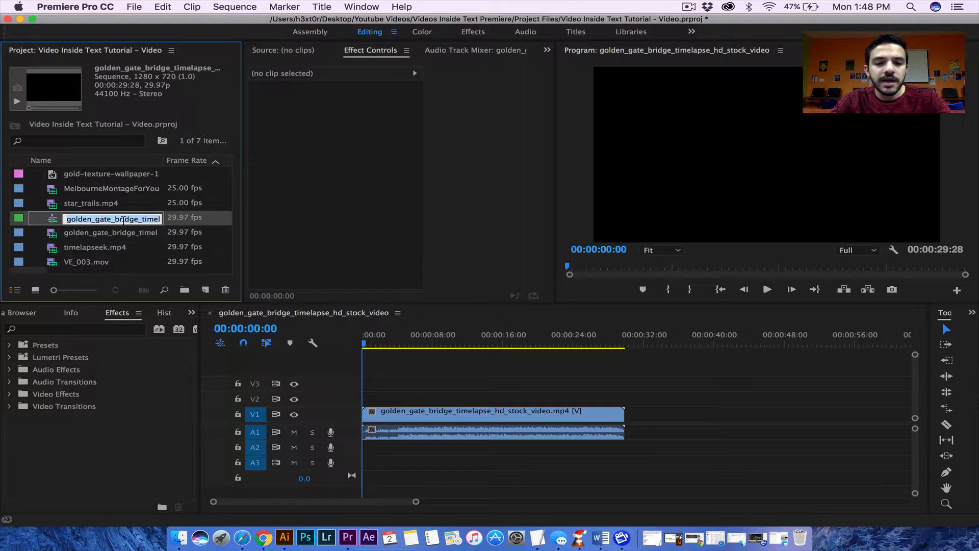
text(Video Inside Text)
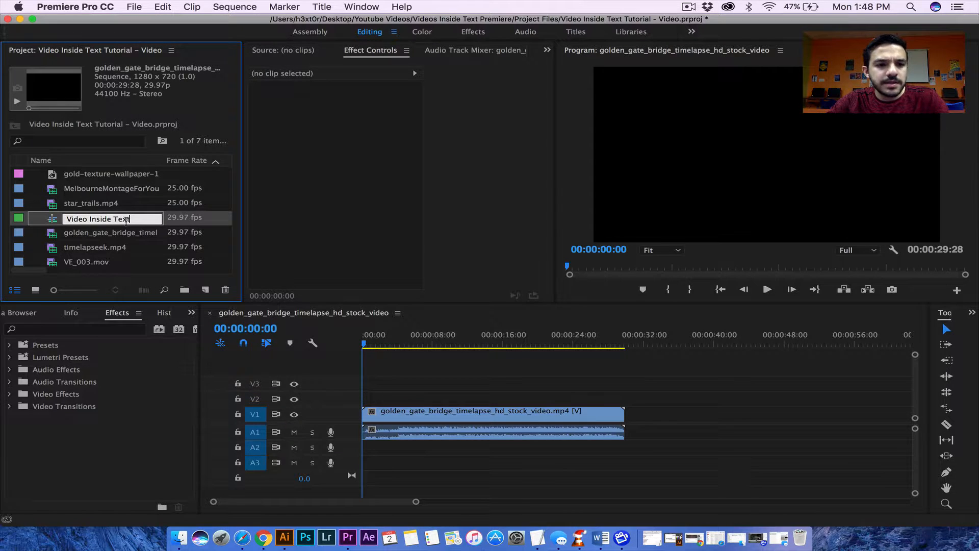
text( Sequence)
click(144, 235)
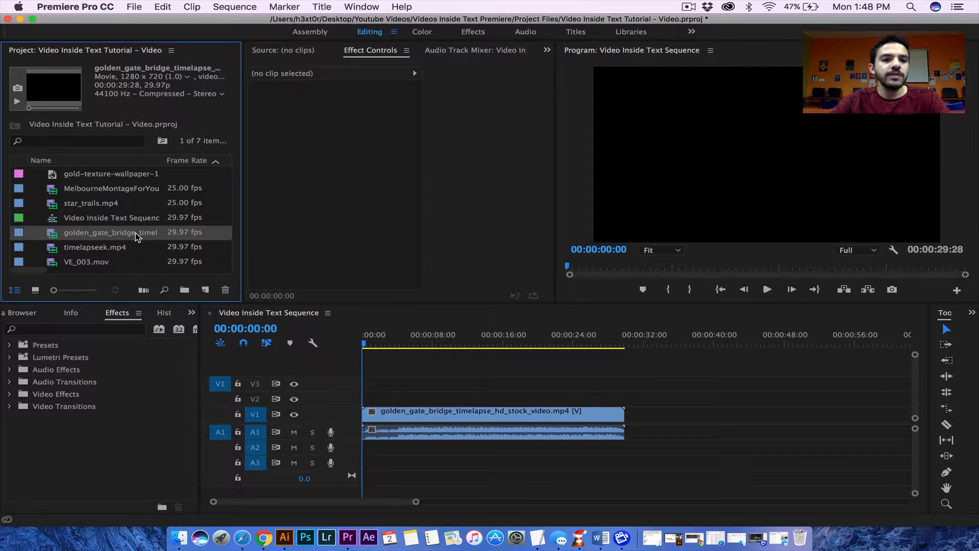
click(113, 222)
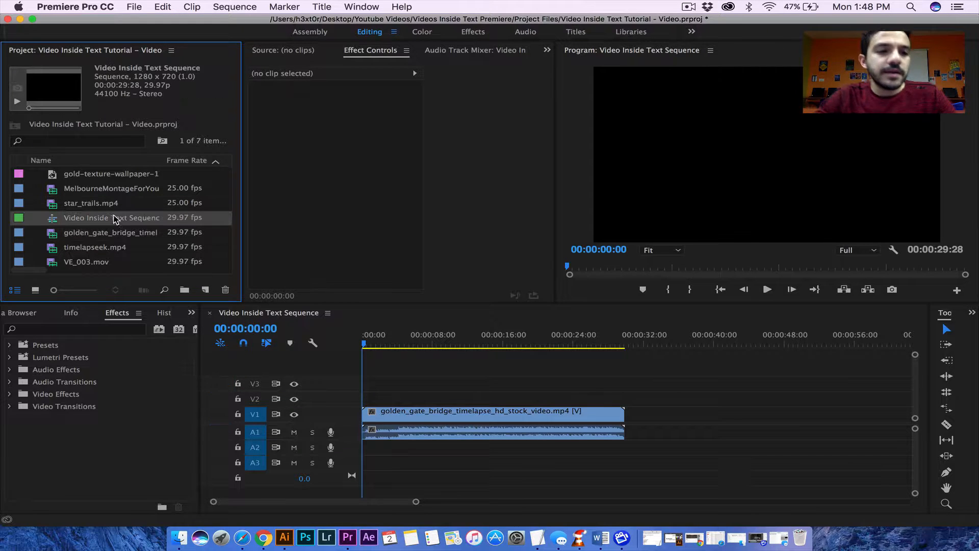
Create a new bin named "Videos" in the project
click(183, 290)
text(Videos)
key(Tab)
Move the five video clips, from MelbourneMontageForYoutube through VE_003.mov, into the Videos bin and collapse it
click(67, 223)
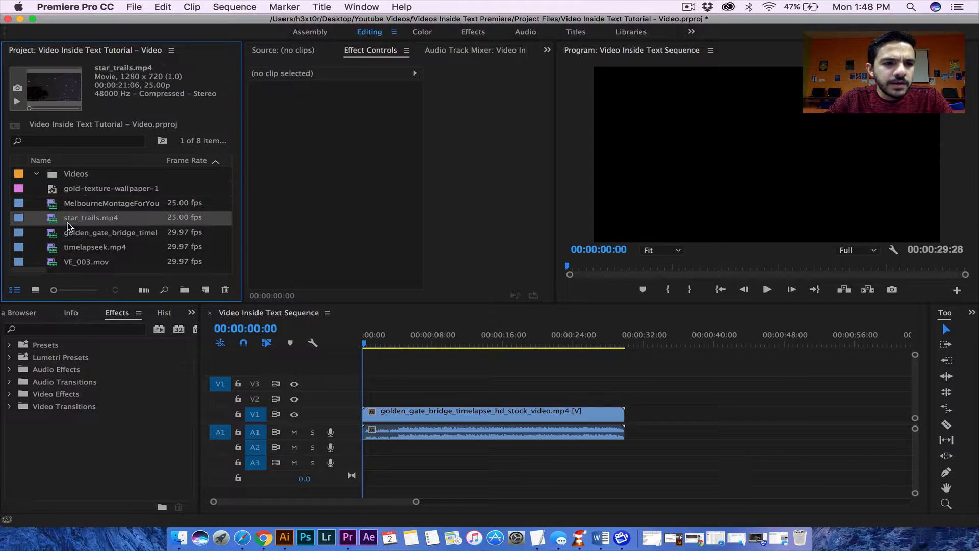
click(88, 205)
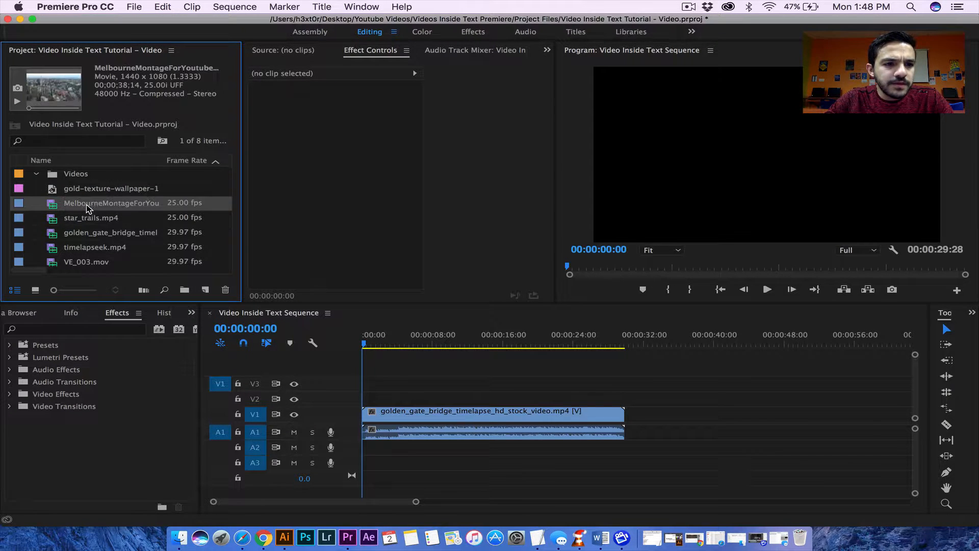
shift+click(91, 262)
scroll(91, 262, down, 2)
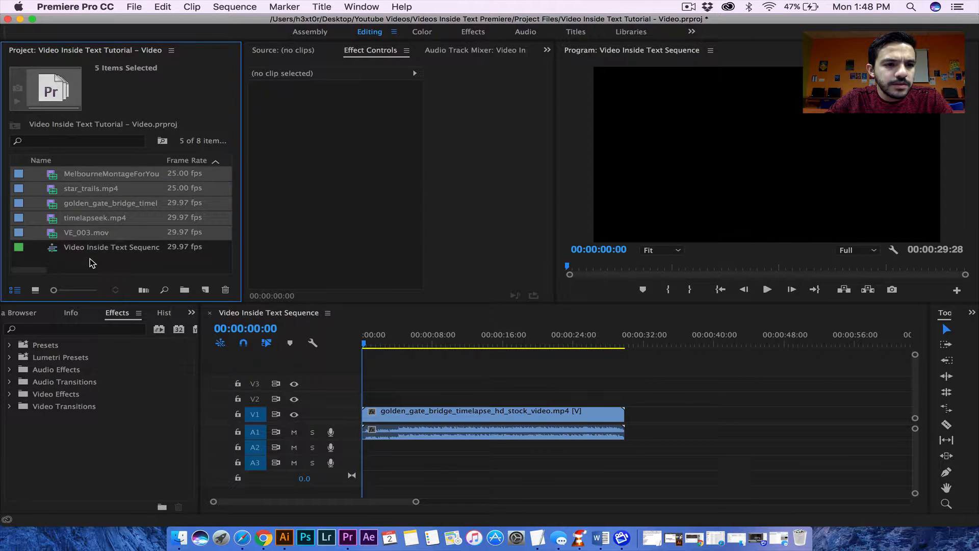
scroll(90, 263, up, 2)
drag(80, 206, 80, 180)
click(37, 173)
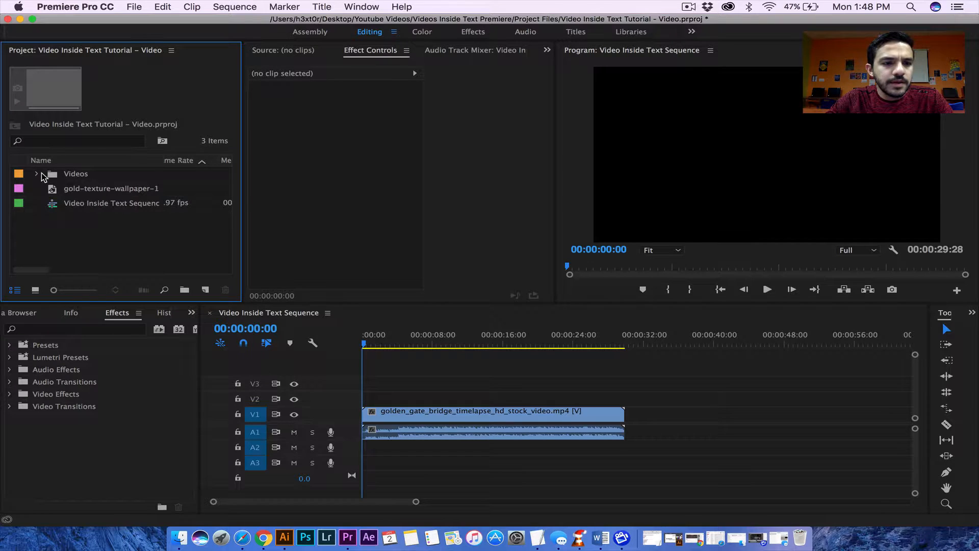
Create a bin named "Pictures", move the gold-texture-wallpaper-1 image into it and collapse it
click(185, 290)
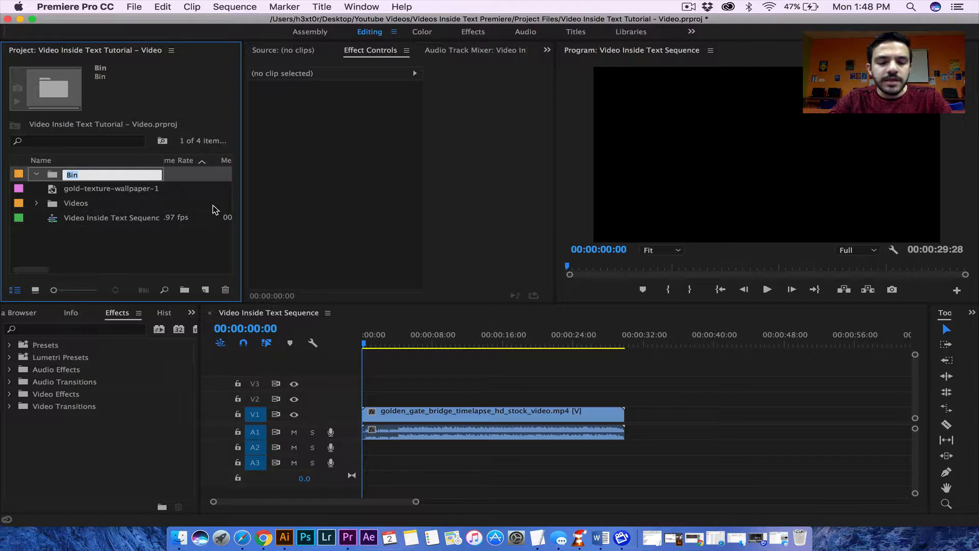
text(Pictures)
key(Tab)
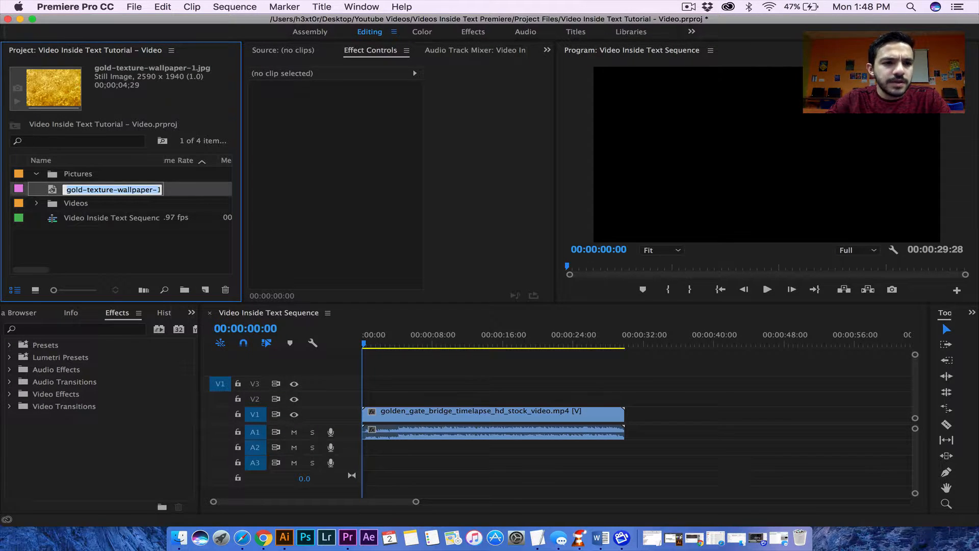
click(152, 231)
drag(79, 192, 85, 181)
click(36, 174)
click(77, 204)
click(80, 231)
Create a bin named "Sequence", move Video Inside Text Sequence into it and collapse it
click(184, 289)
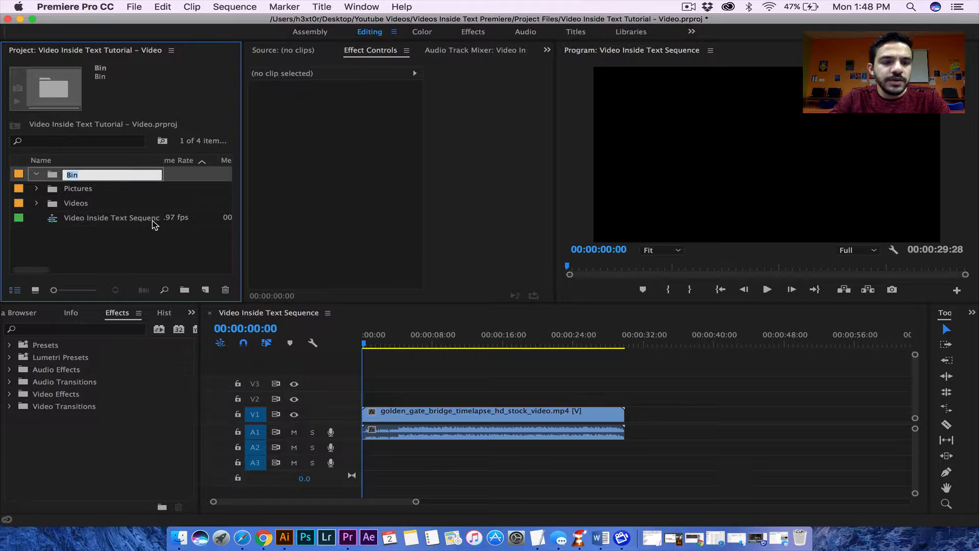
text(Sequen)
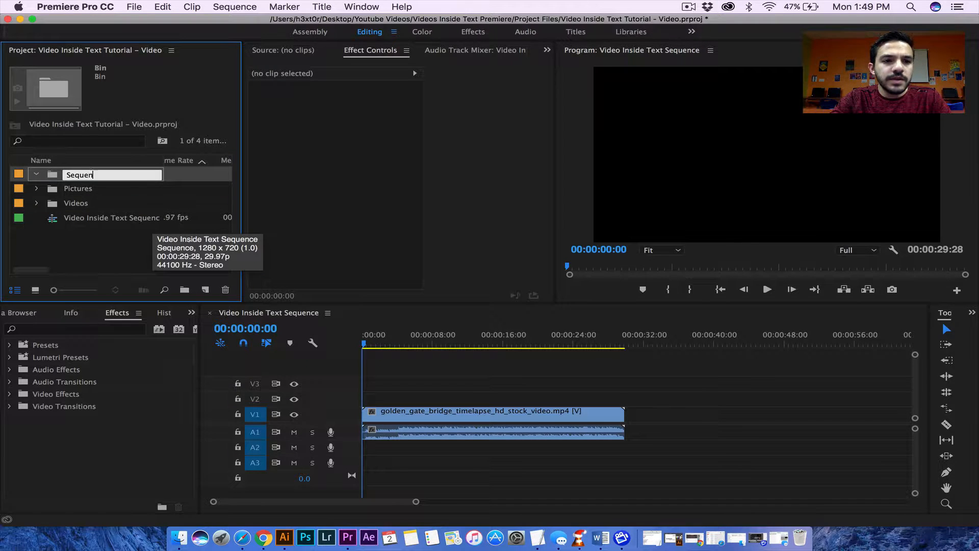
text(ce)
key(Return)
click(94, 220)
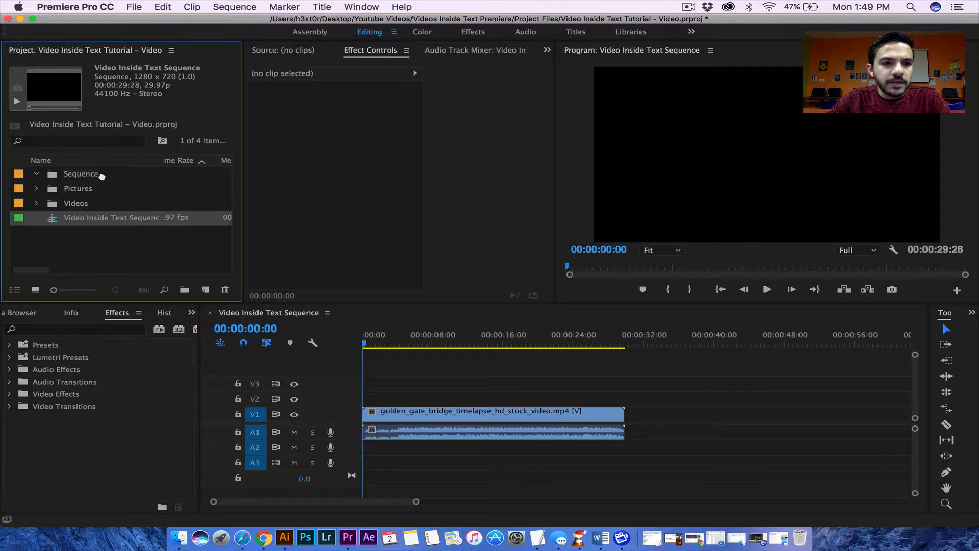
drag(103, 177, 103, 178)
click(36, 174)
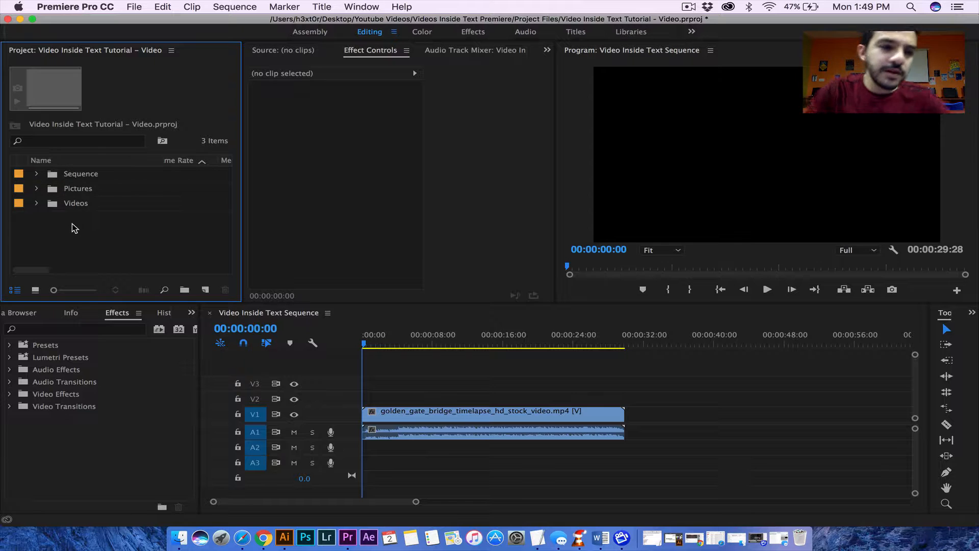
Preview the golden gate bridge clip in the timeline, then delete it from the sequence with its audio
click(384, 414)
click(464, 345)
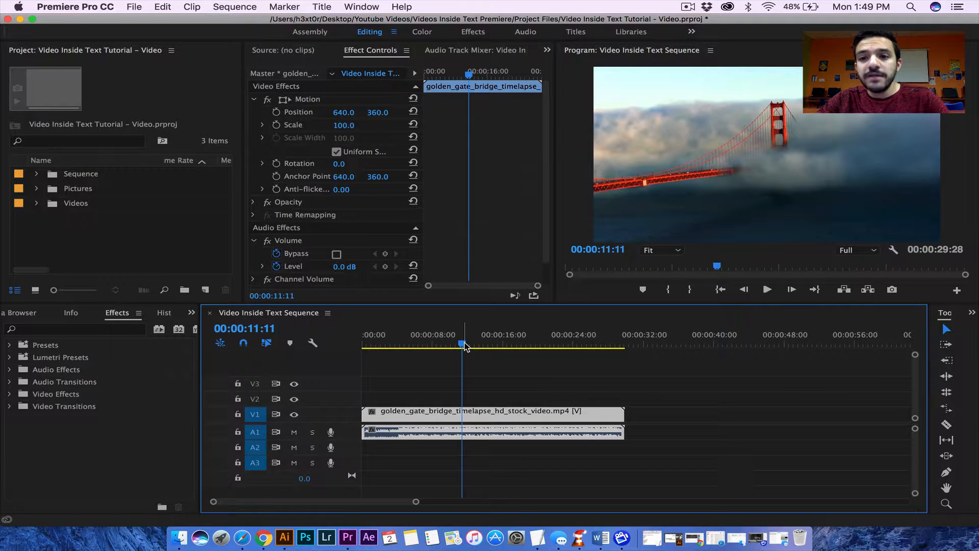
click(410, 343)
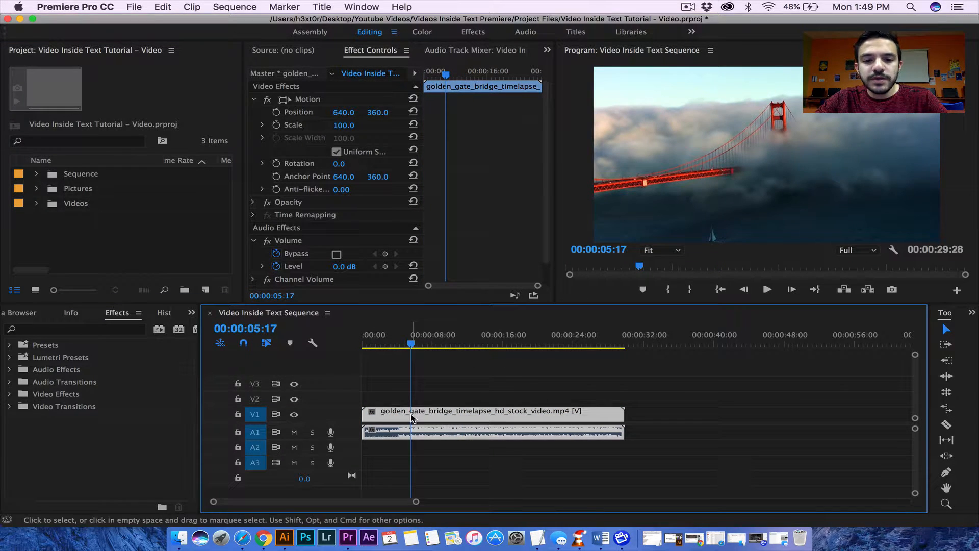
key(Delete)
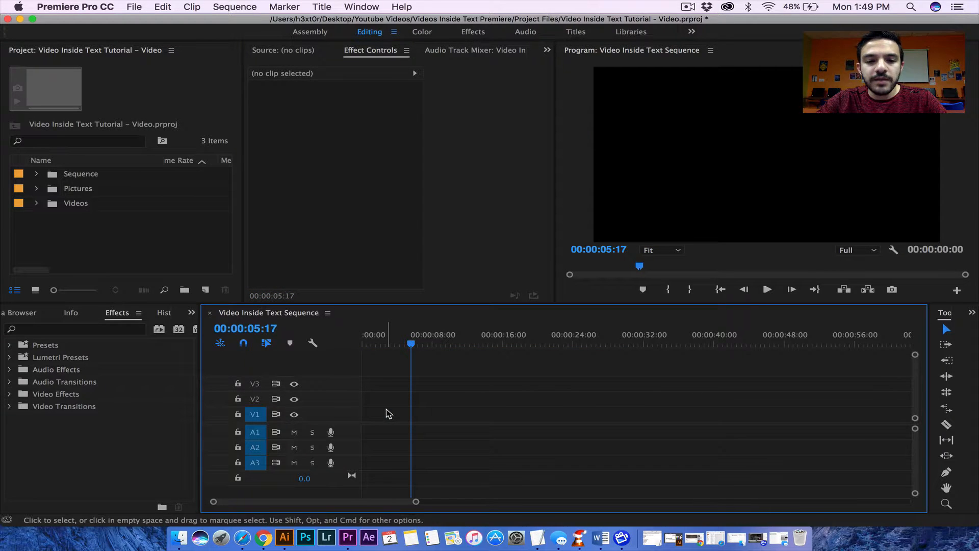
Create a Black Video item at 1280 x 720, 29.97 fps Non-Drop-Frame, with Square Pixels (1.0)
click(134, 7)
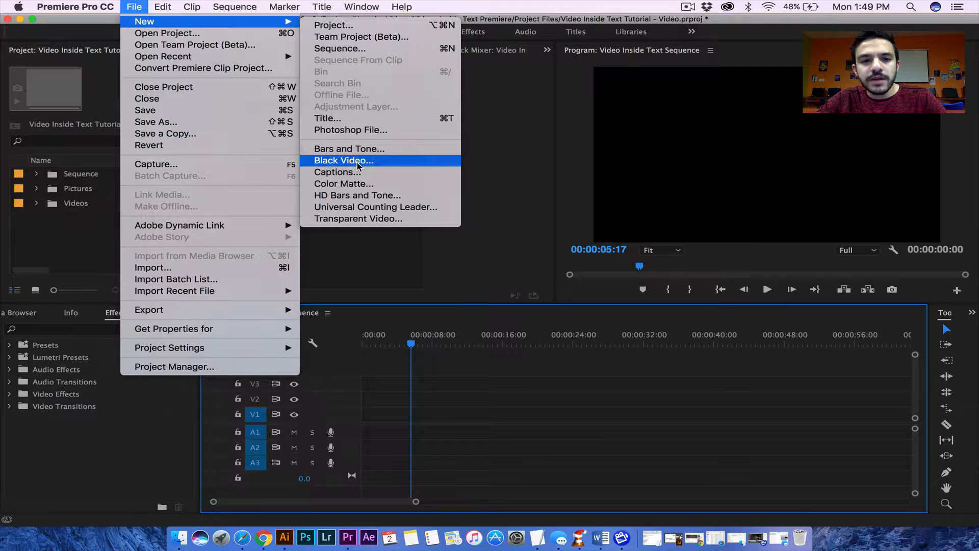
click(358, 164)
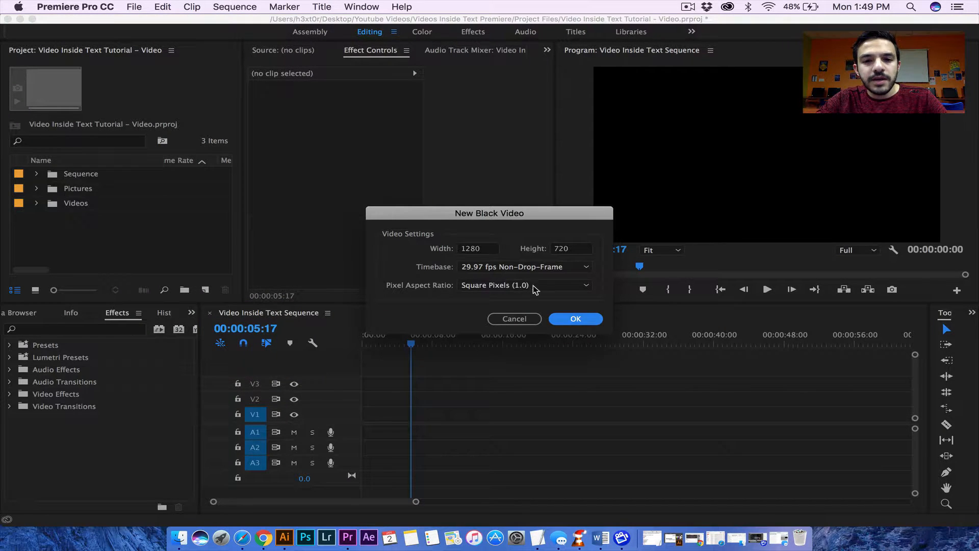
click(575, 318)
key(grave)
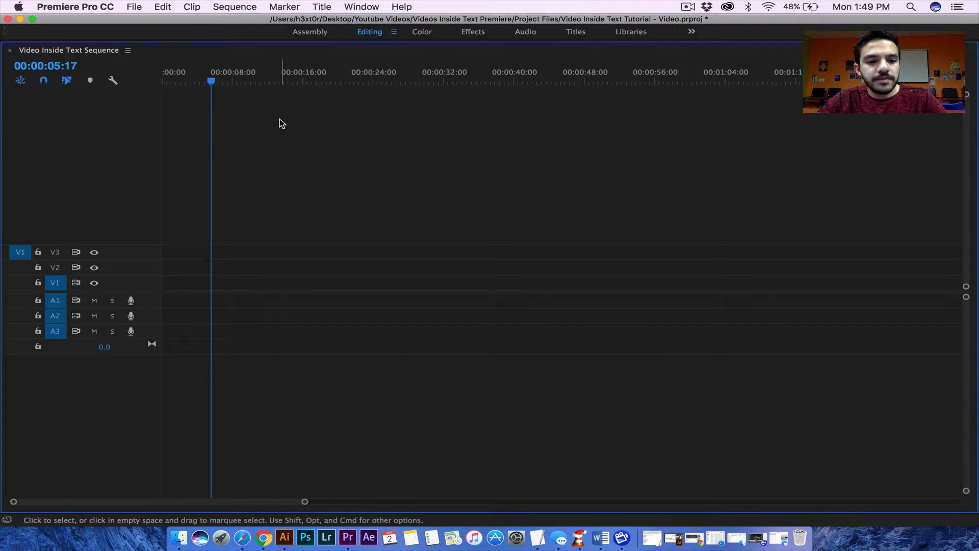
key(grave)
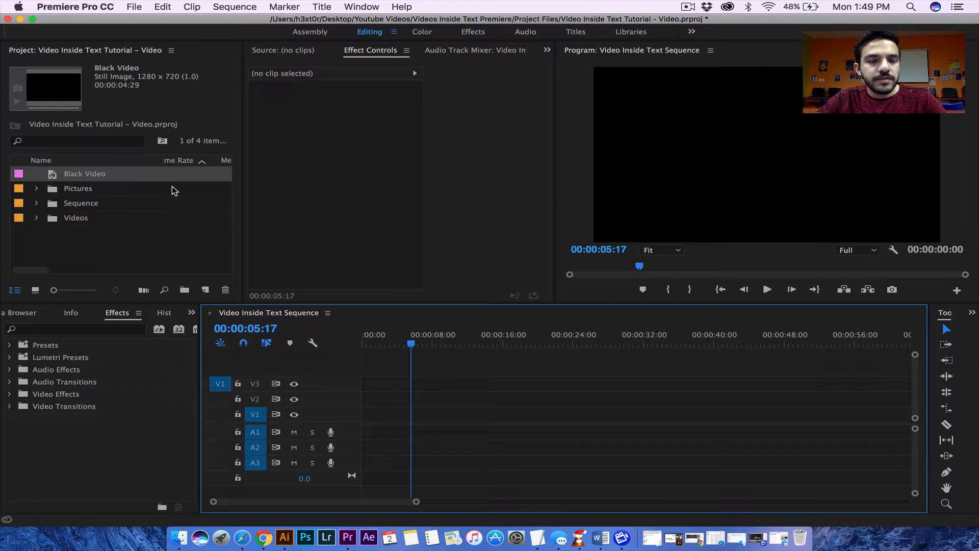
Place the Black Video item in the timeline at the very start of the sequence on track V4
click(87, 174)
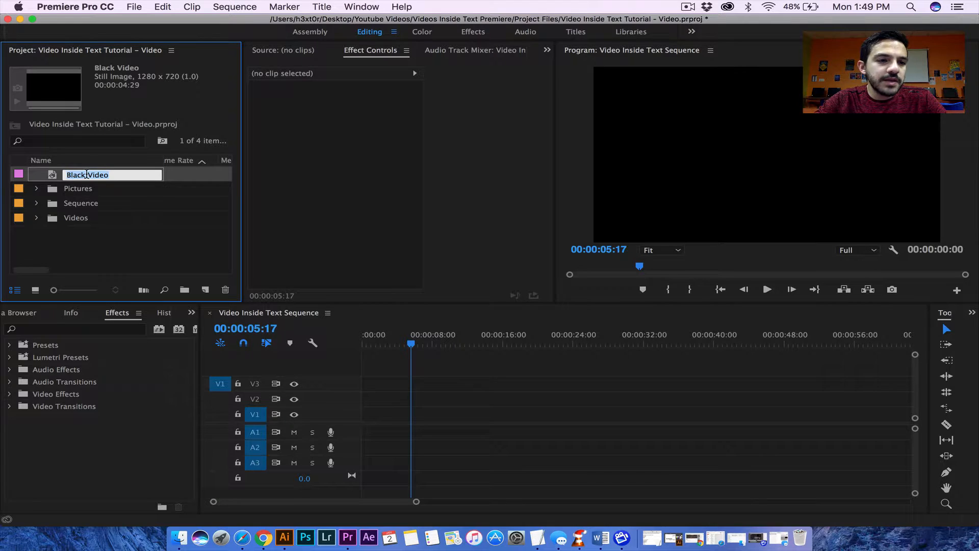
click(108, 237)
click(85, 175)
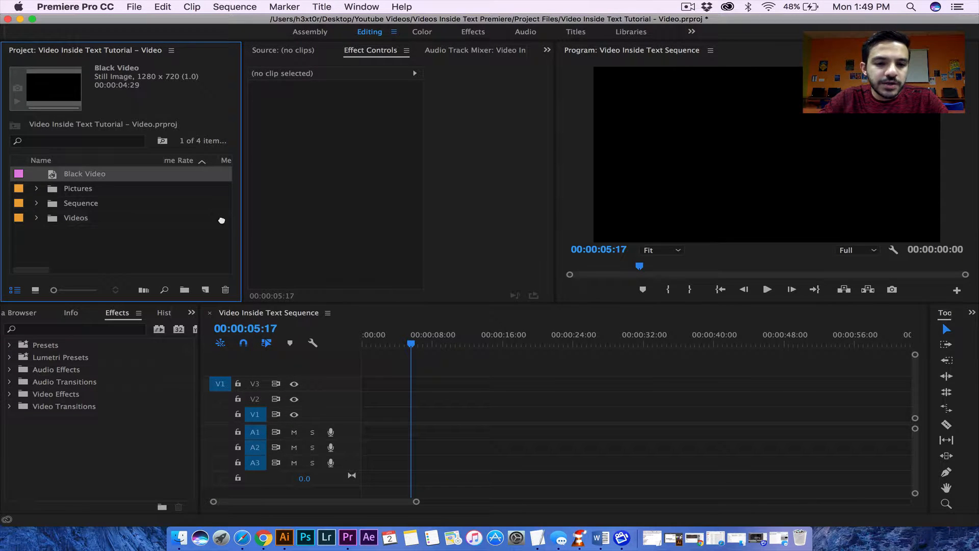
drag(314, 299, 491, 384)
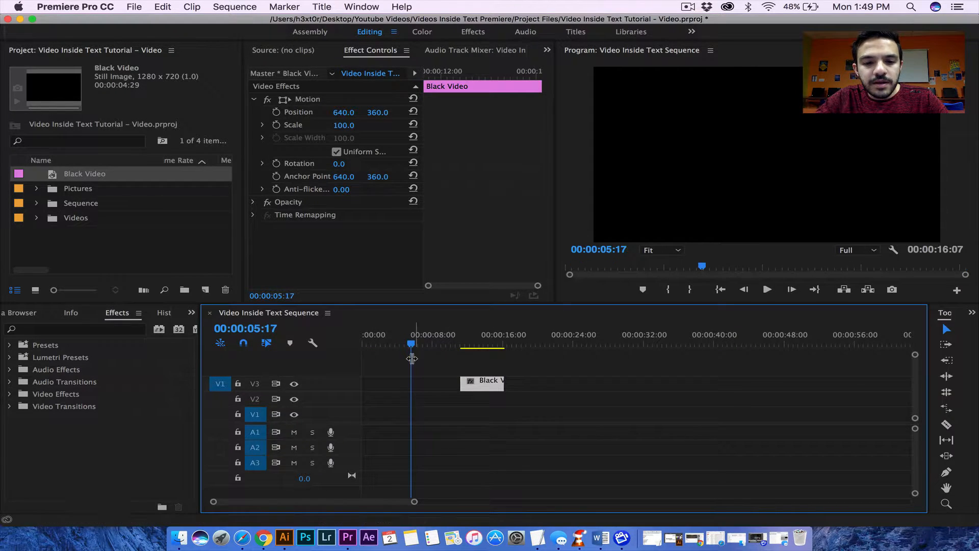
drag(413, 345, 553, 343)
drag(469, 386, 372, 390)
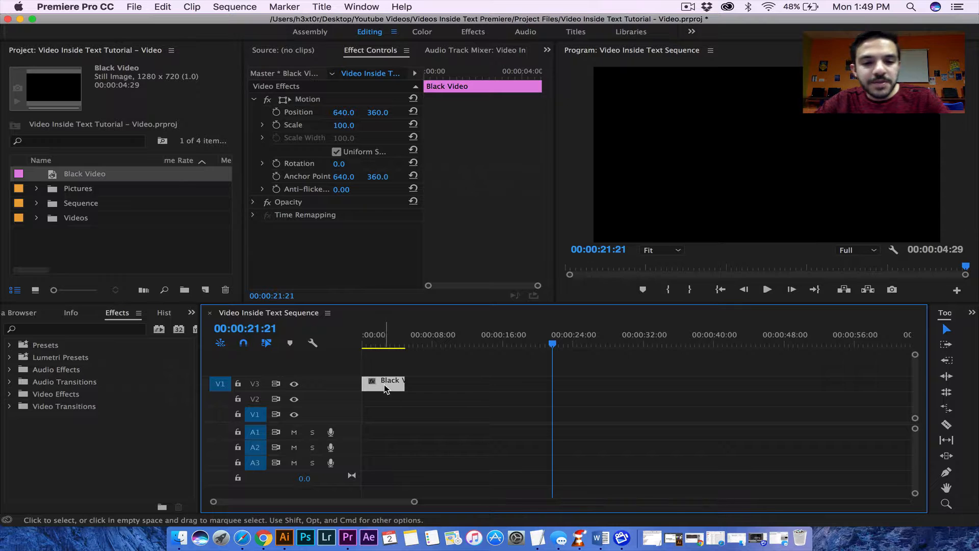
drag(387, 388, 391, 368)
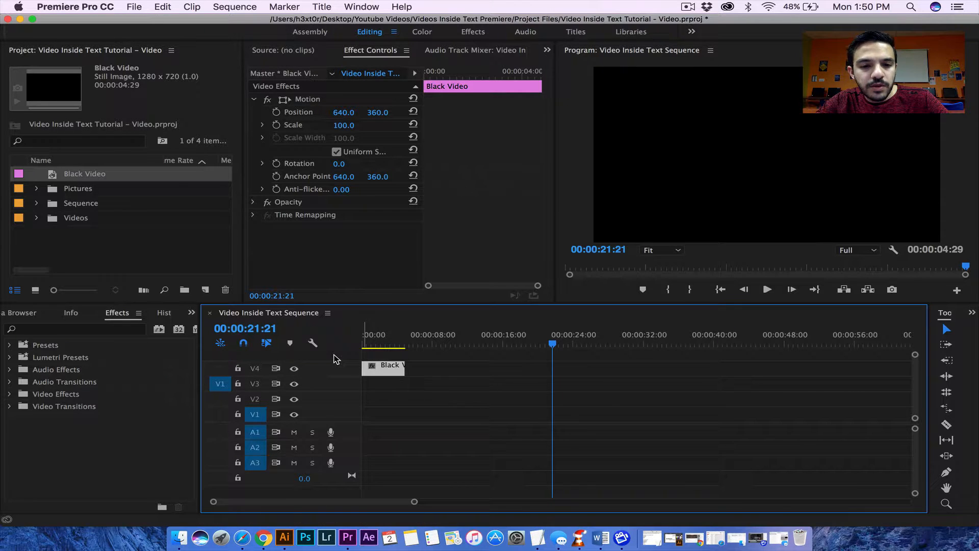
Add five video tracks after Video 4 and one standard audio track after Audio 3
right_click(335, 358)
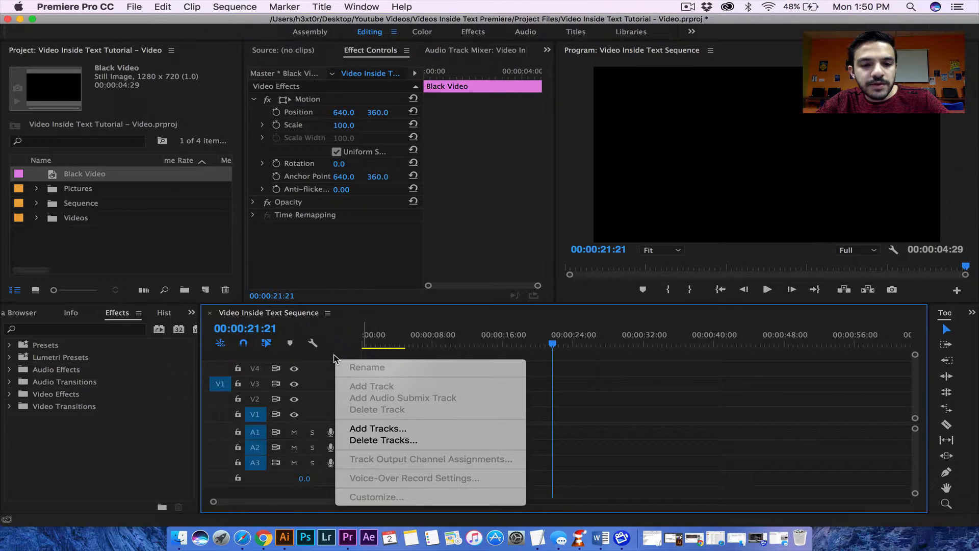
click(374, 432)
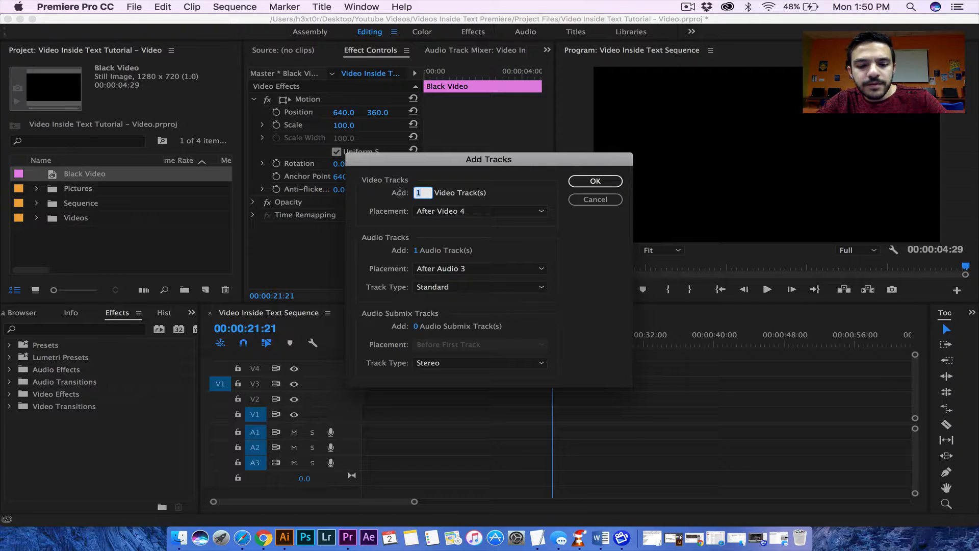
click(468, 211)
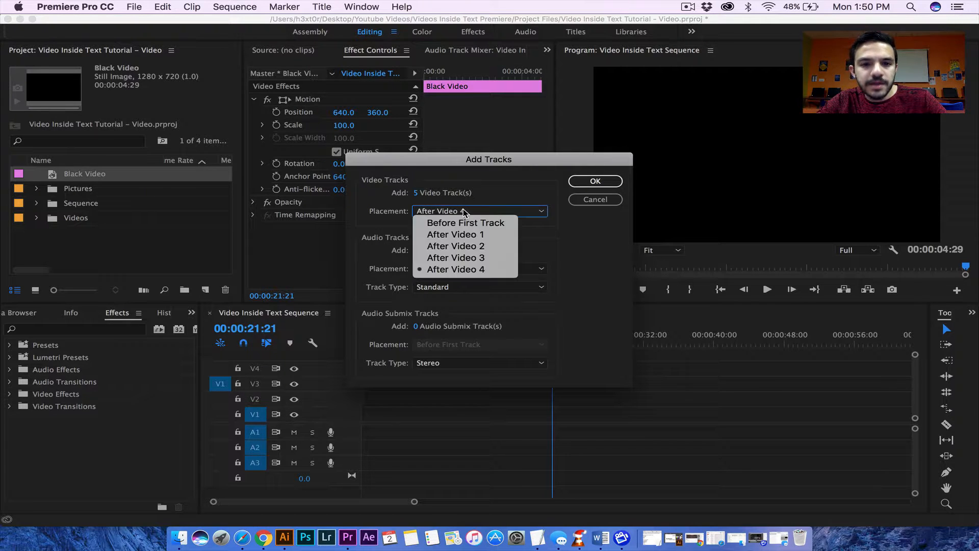
click(471, 270)
click(586, 181)
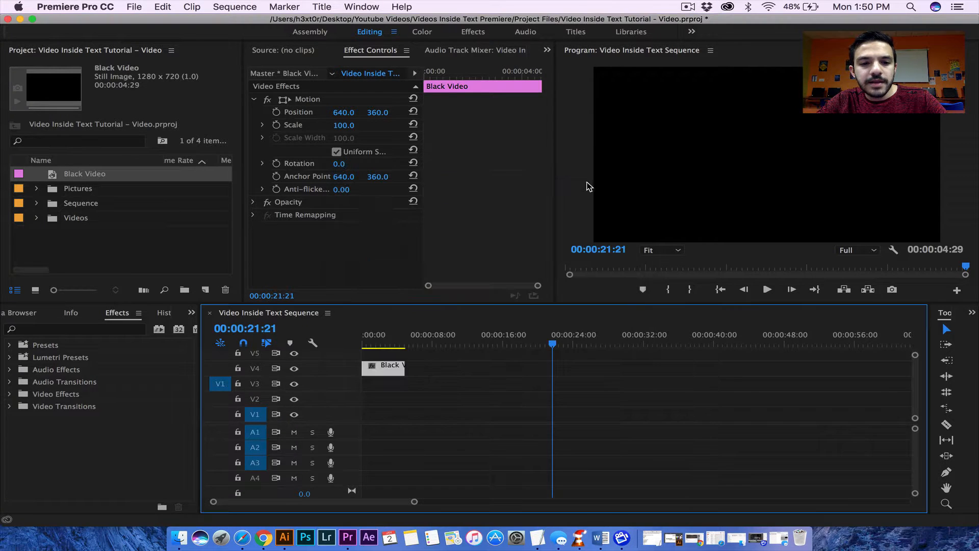
Move the Black Video clip from track V4 up to track V8, keeping it at the sequence start, and deselect it
scroll(329, 375, up, 5)
scroll(329, 376, down, 5)
scroll(328, 375, up, 1)
scroll(329, 379, down, 1)
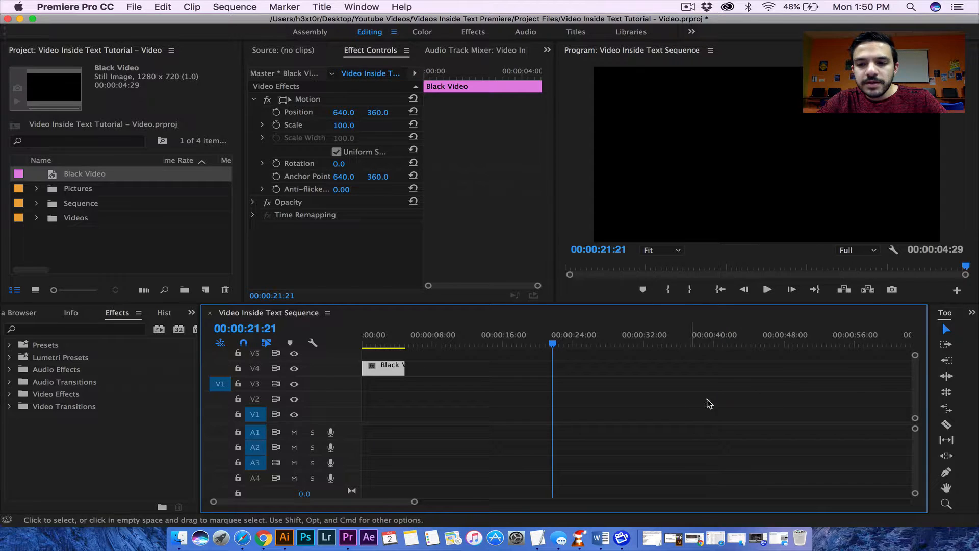
scroll(916, 394, up, 3)
scroll(917, 387, down, 3)
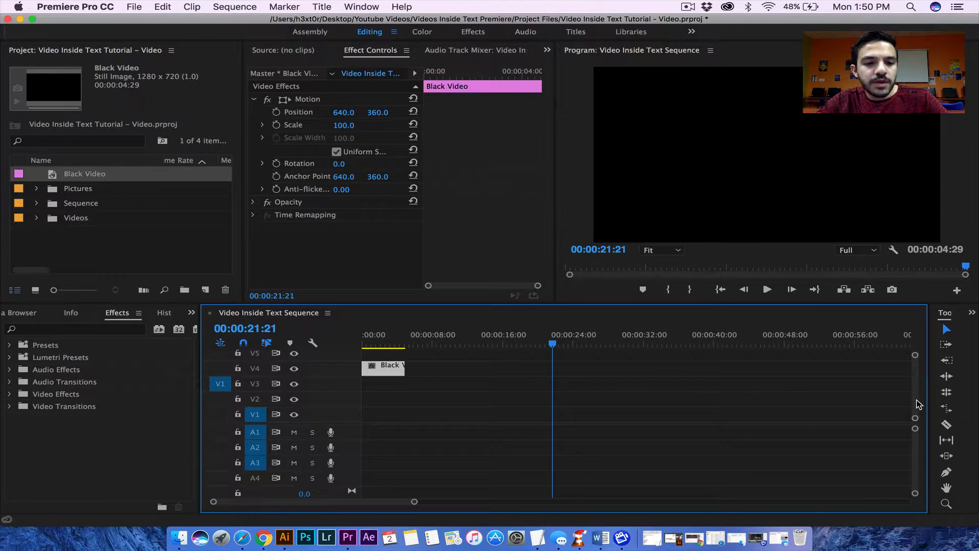
scroll(919, 404, up, 3)
scroll(917, 396, down, 2)
scroll(917, 396, up, 2)
scroll(920, 402, down, 2)
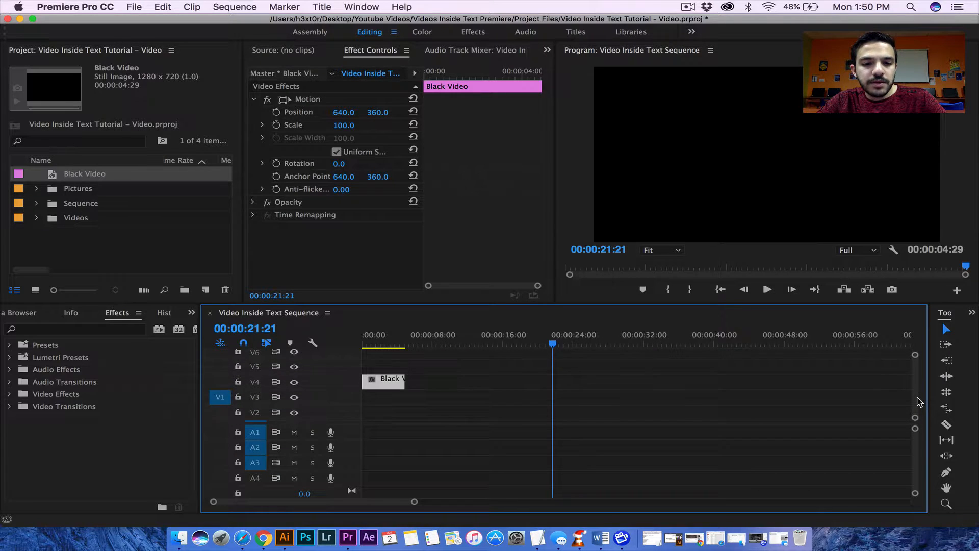
scroll(919, 401, up, 1)
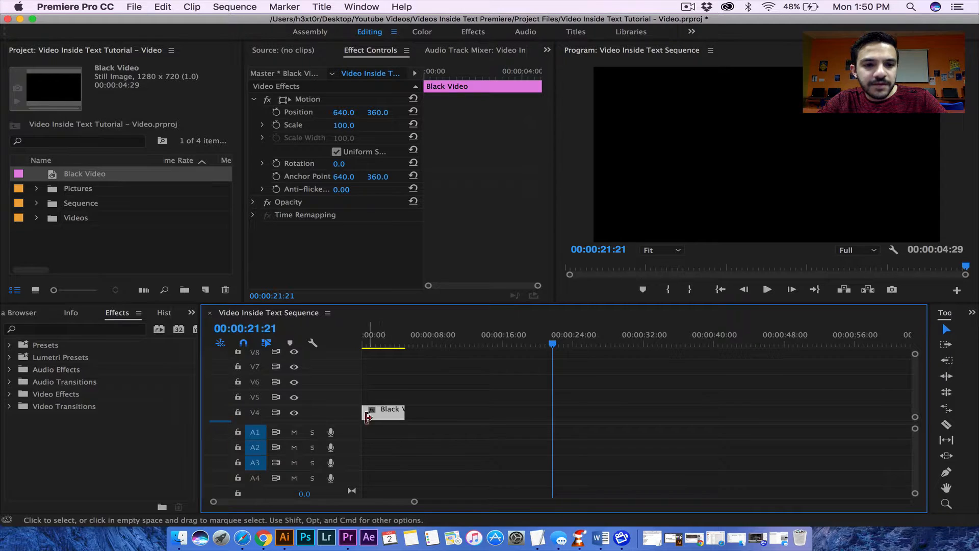
drag(385, 408, 389, 364)
scroll(916, 377, up, 1)
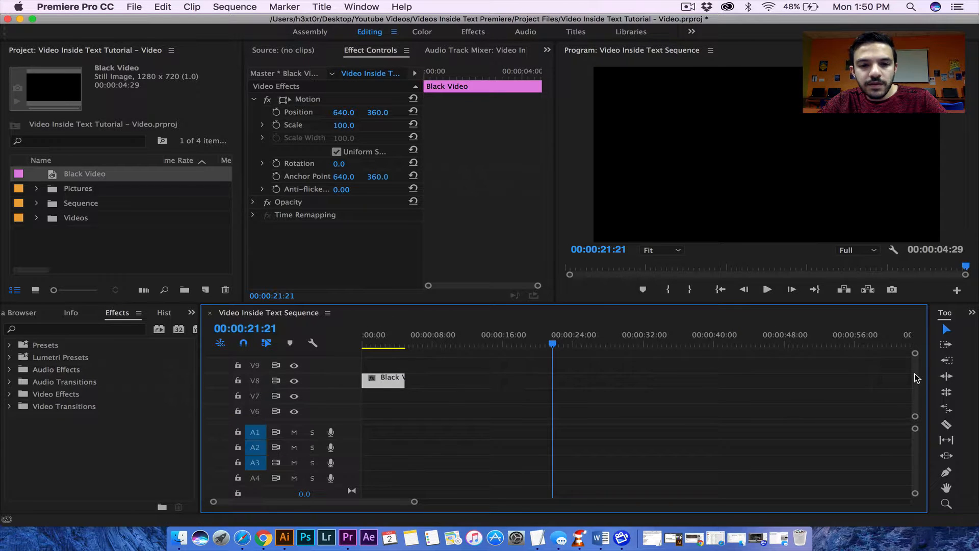
click(396, 368)
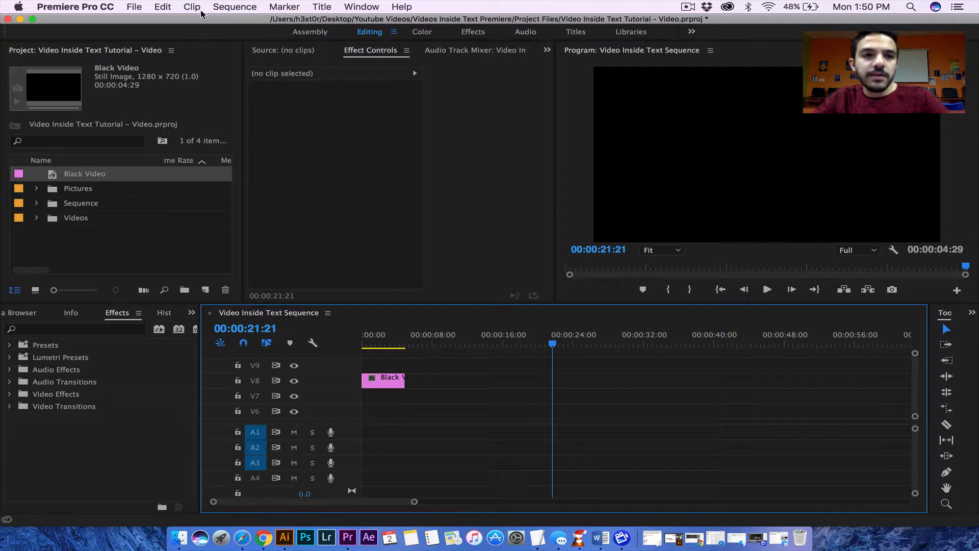
Create a default still title named "Title Sequence 1" at 1280 x 720, 29.97 fps Non-Drop-Frame, with Square Pixels (1.0)
click(321, 7)
mouse_move(351, 41)
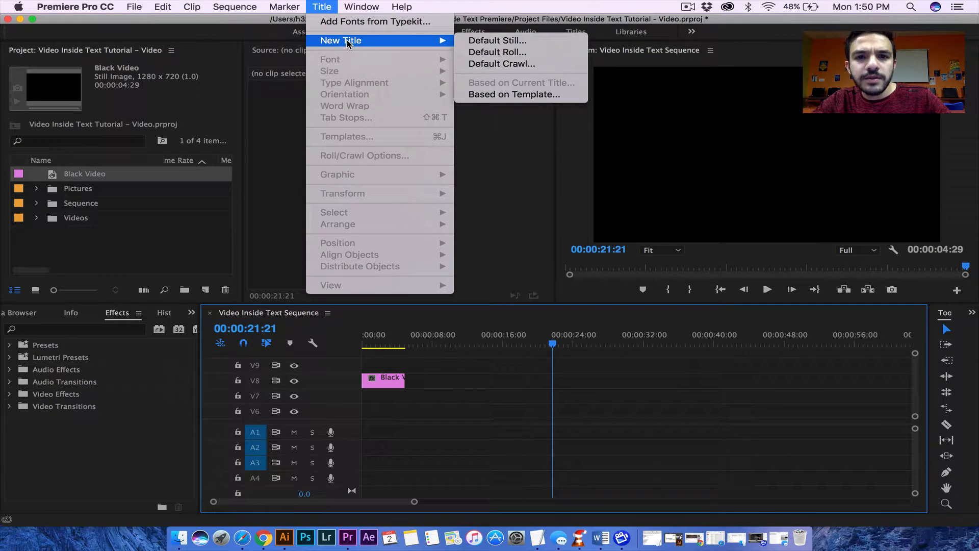
click(484, 39)
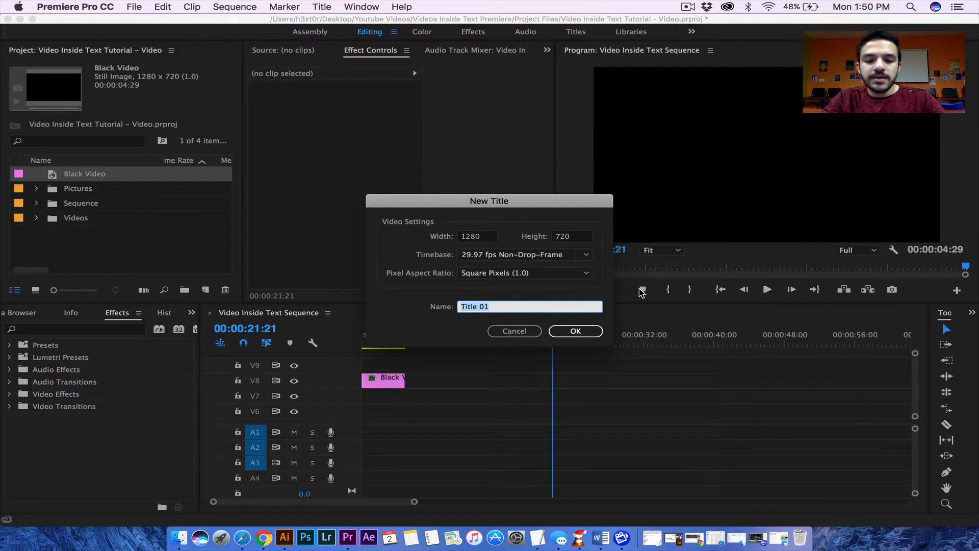
text(Tit)
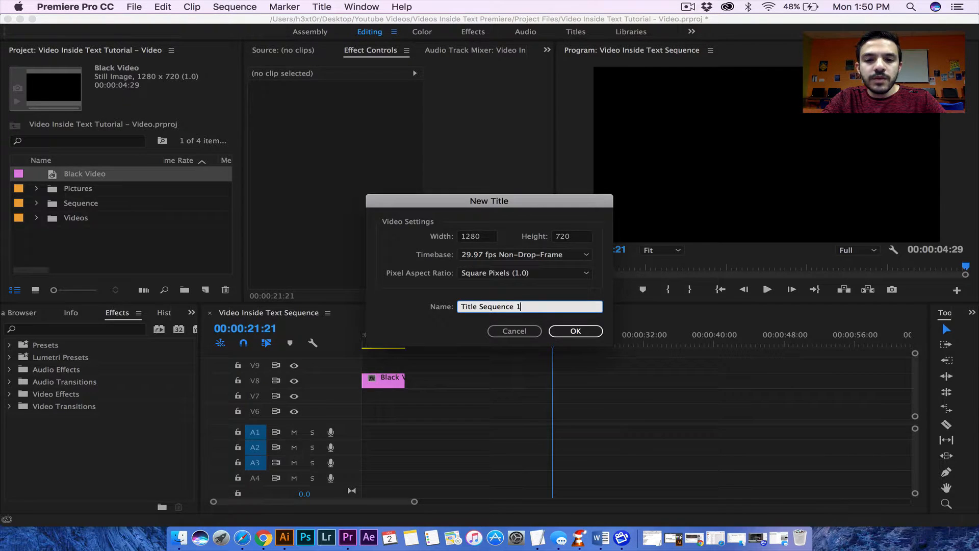
key(Return)
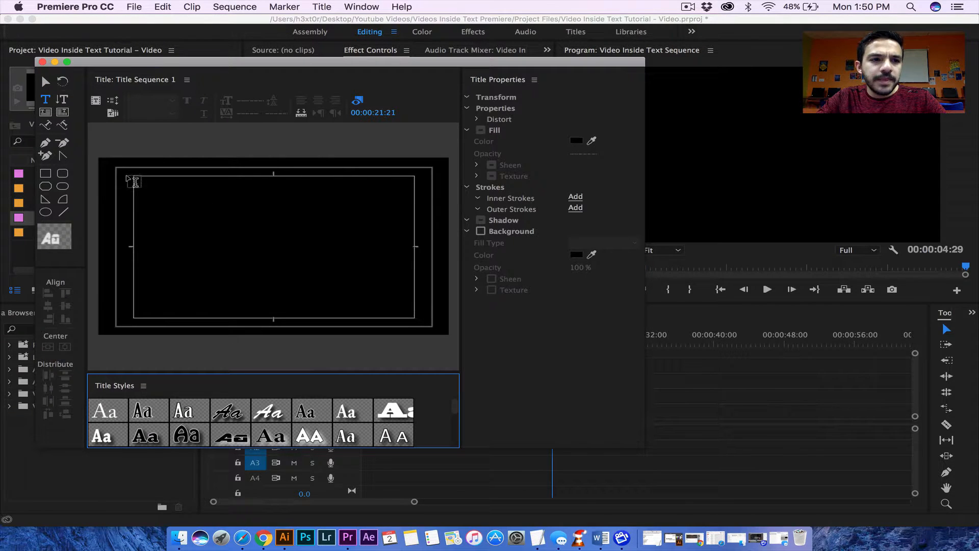
Add the text "WORDS" inside the title's safe area and select it
click(187, 240)
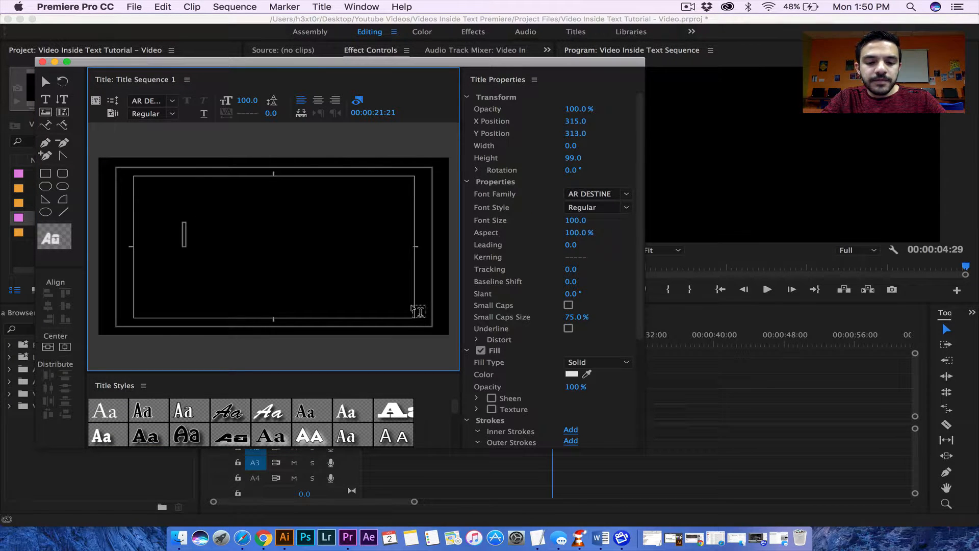
text(WORDS)
key(Escape)
key(super+a)
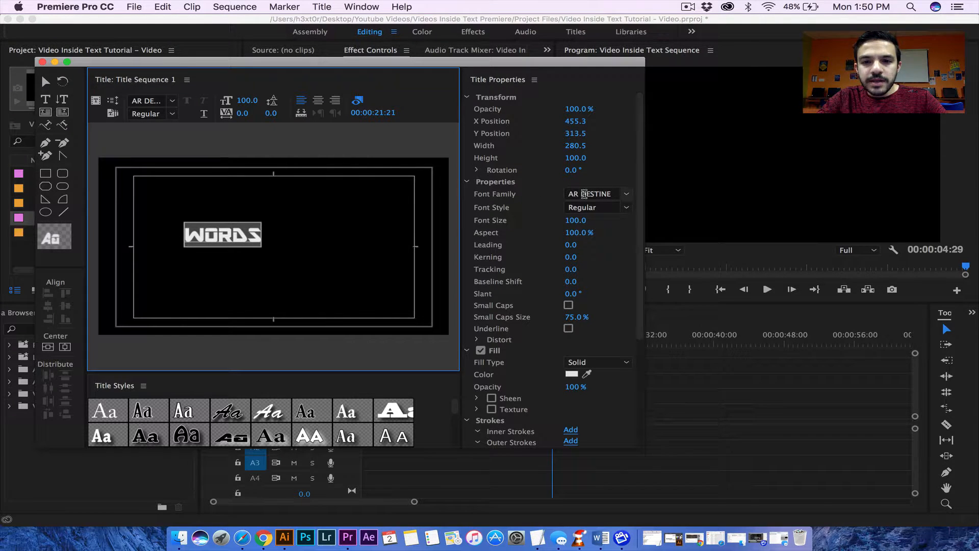
Try the Futura font family on the WORDS text
click(626, 195)
scroll(630, 382, down, 10)
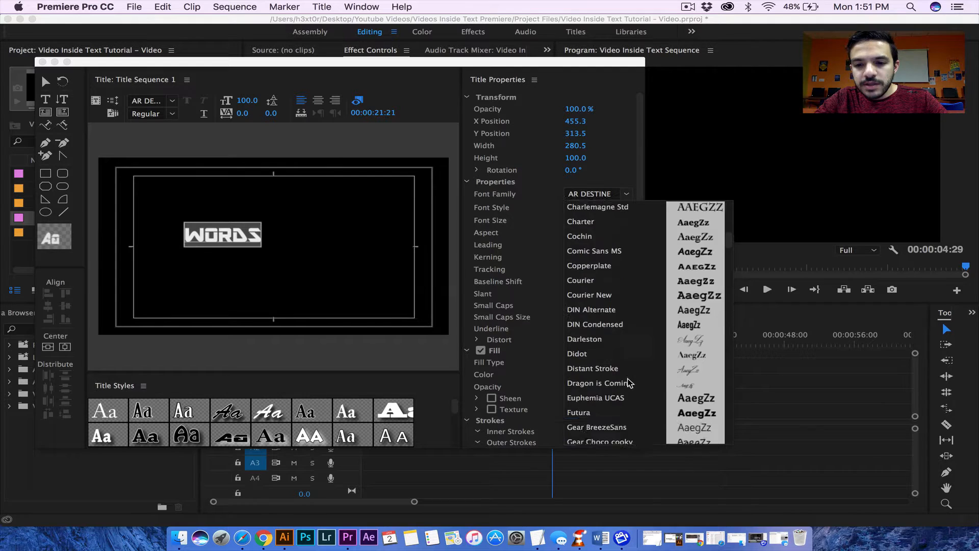
scroll(630, 382, down, 1)
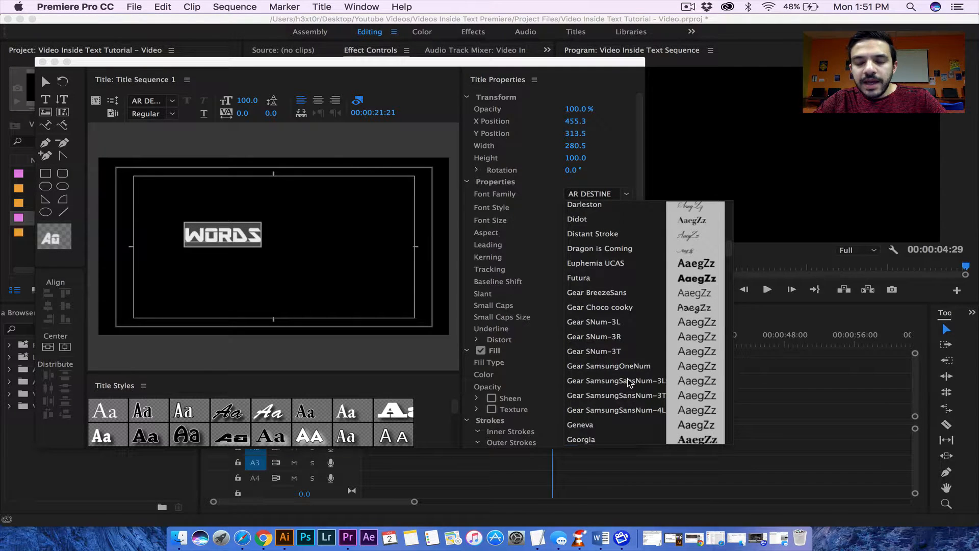
click(607, 279)
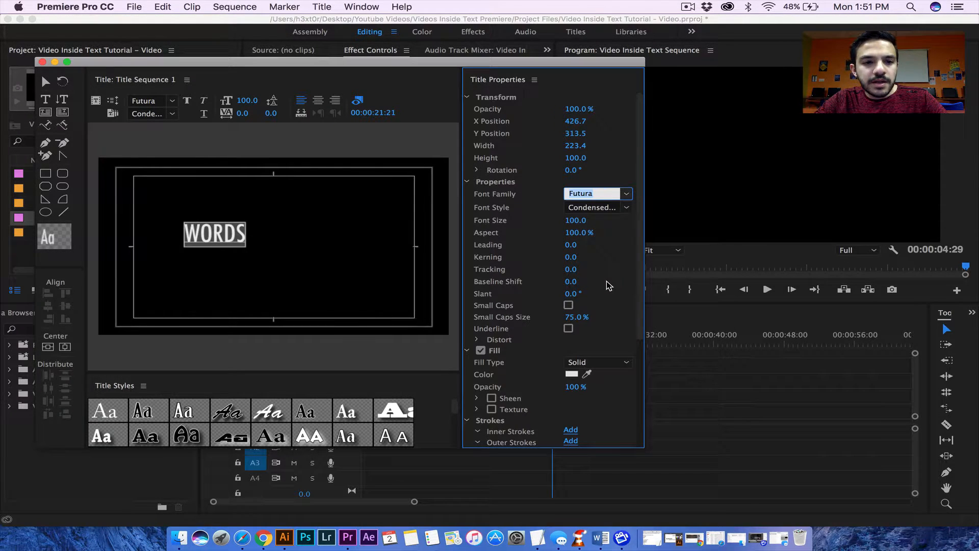
Set the font family of the WORDS text to Impact
click(626, 193)
scroll(623, 367, down, 5)
click(604, 370)
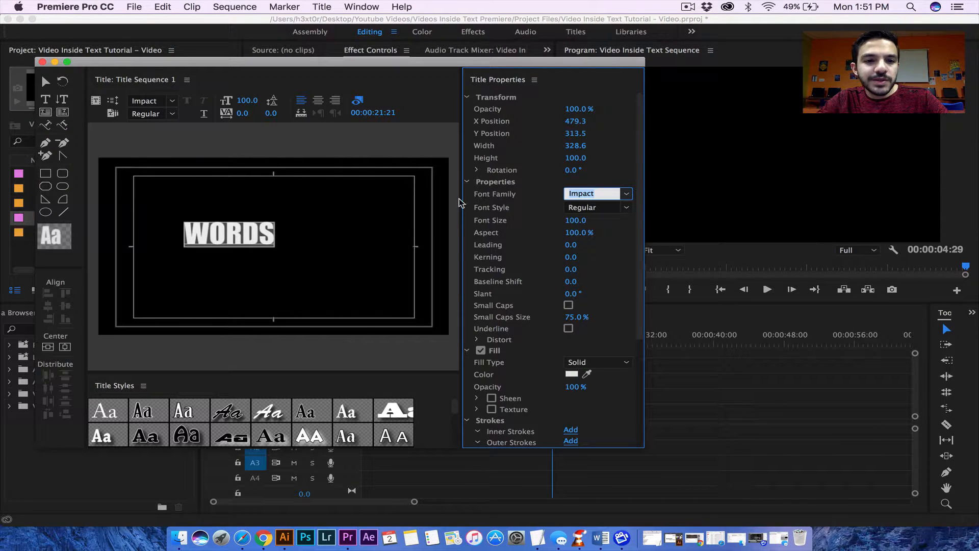
Enlarge the WORDS text to a font size of about 217, roughly centred in the frame, and close the title editor
click(45, 82)
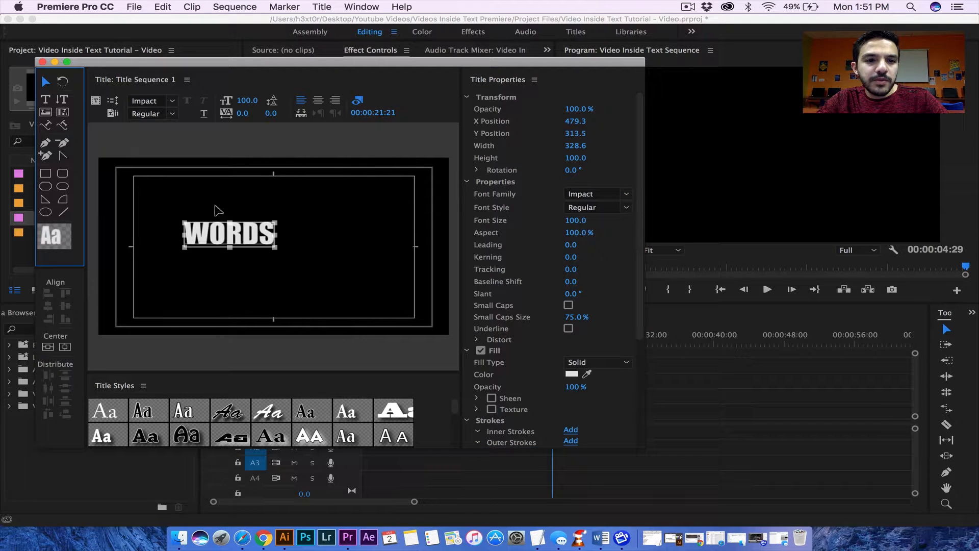
drag(275, 246, 353, 255)
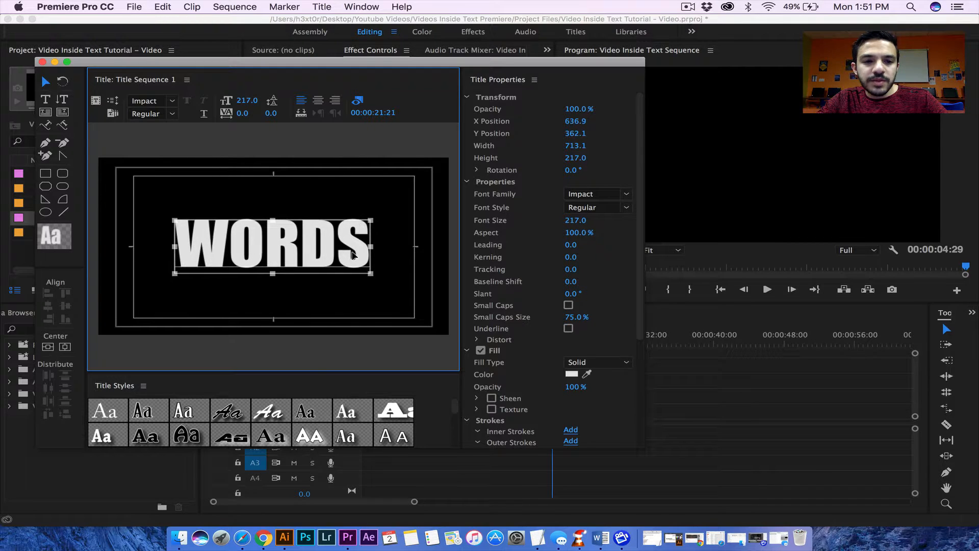
click(417, 149)
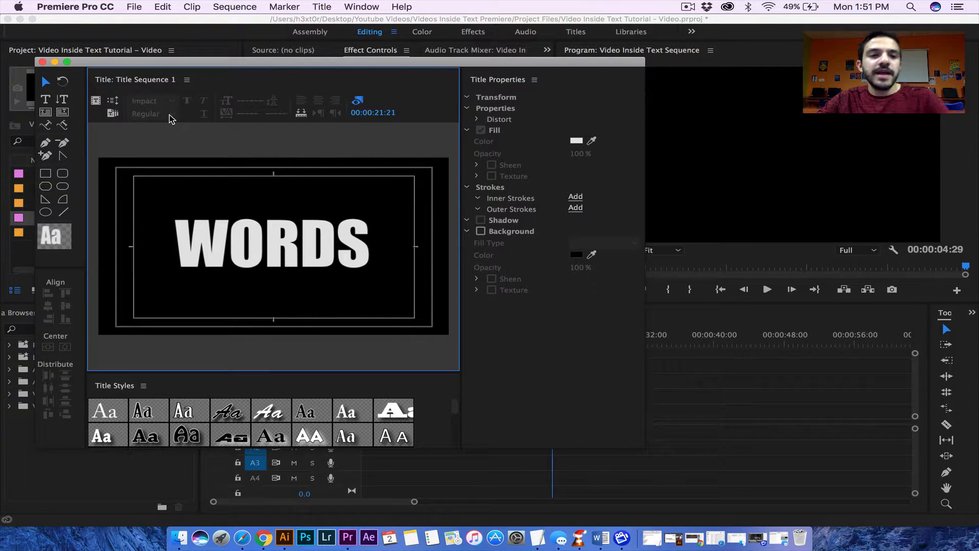
click(42, 62)
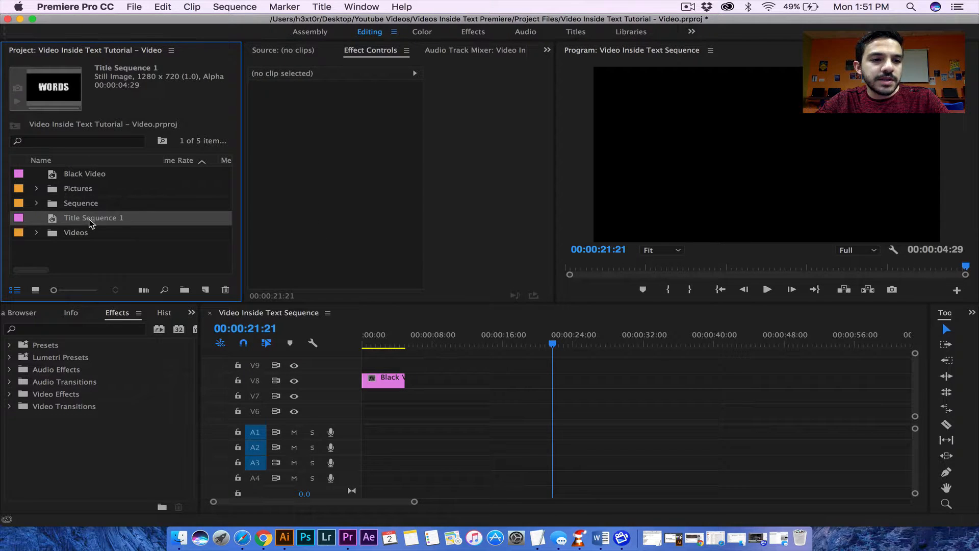
Create a bin named "Titles" at the project root and move Title Sequence 1 into it
click(83, 254)
right_click(82, 255)
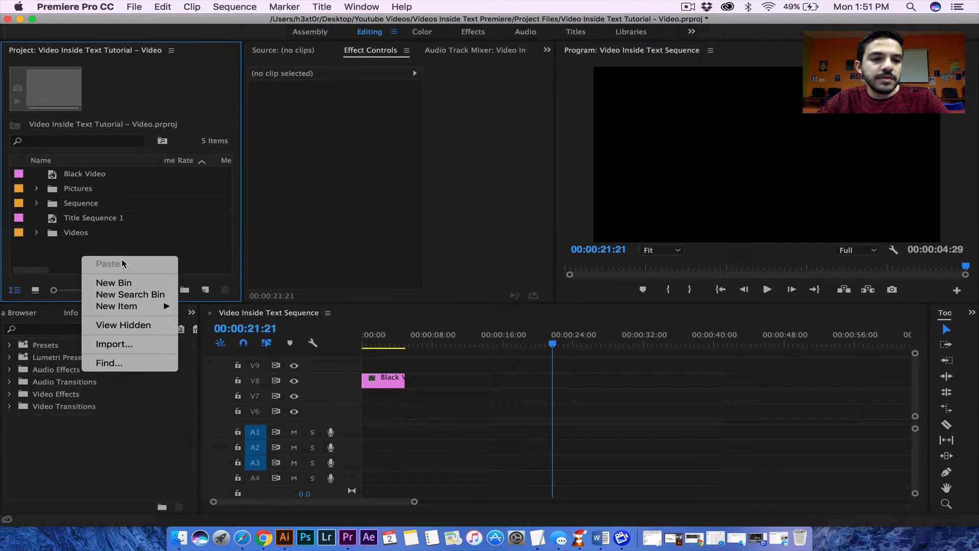
click(207, 267)
click(184, 289)
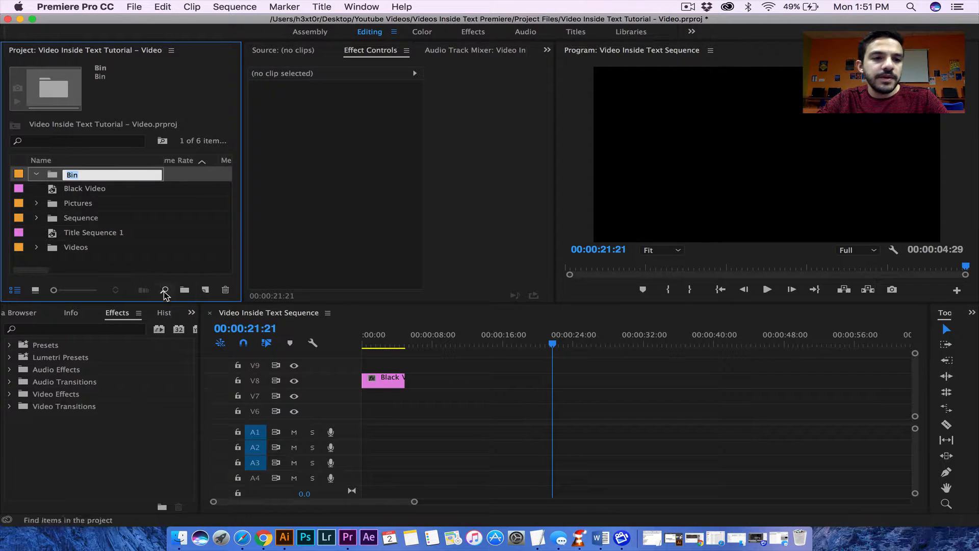
text(Titles)
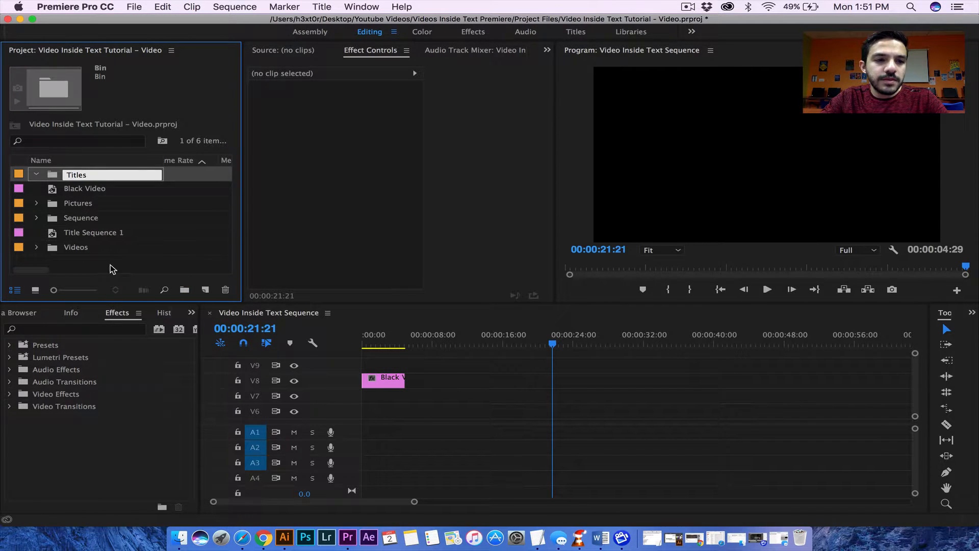
key(Return)
click(84, 234)
drag(103, 179, 88, 180)
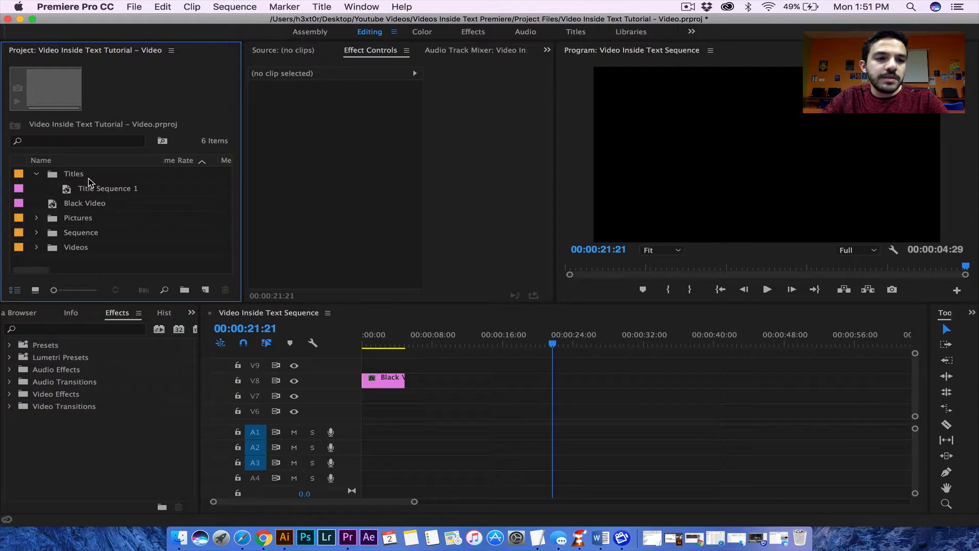
Place Title Sequence 1 on track V9 directly above the Black Video clip and move the playhead to the sequence start
click(37, 174)
click(37, 174)
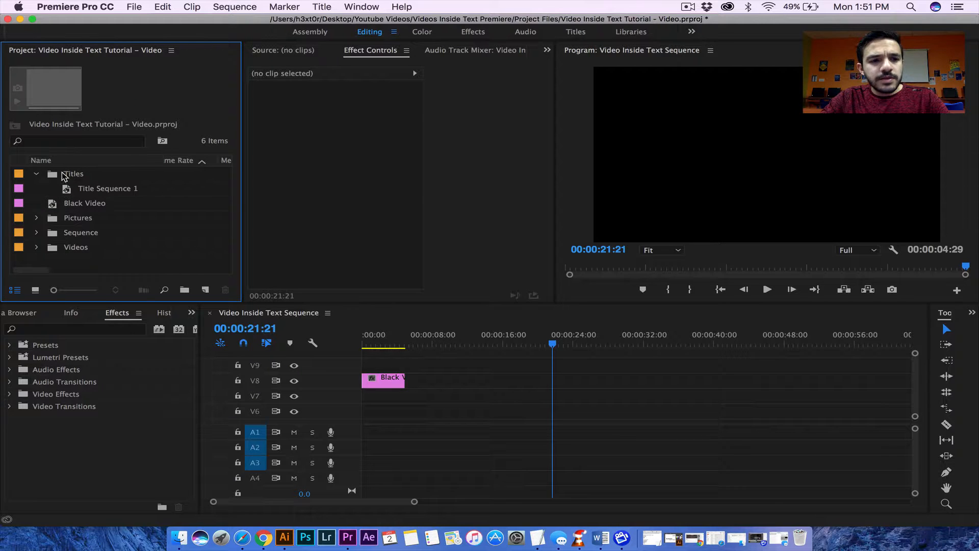
drag(86, 189, 361, 337)
click(360, 338)
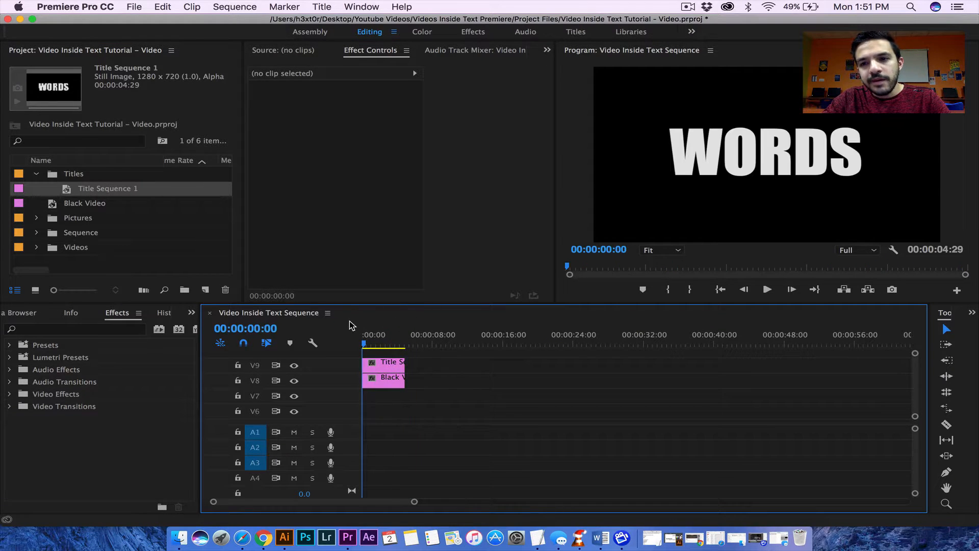
Place only the video of MelbourneMontageForYoutube.mp4 from the Videos bin on track V7 at the sequence start
click(37, 175)
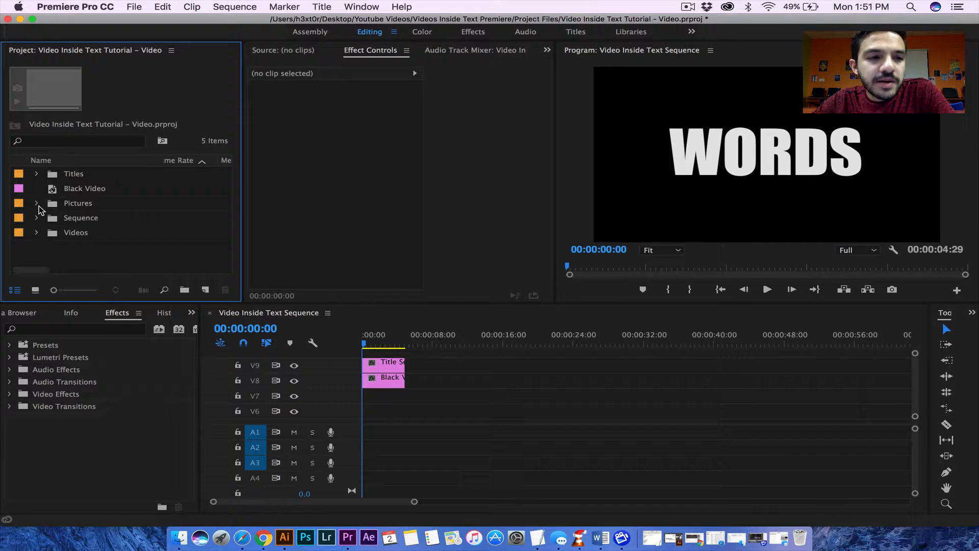
click(36, 204)
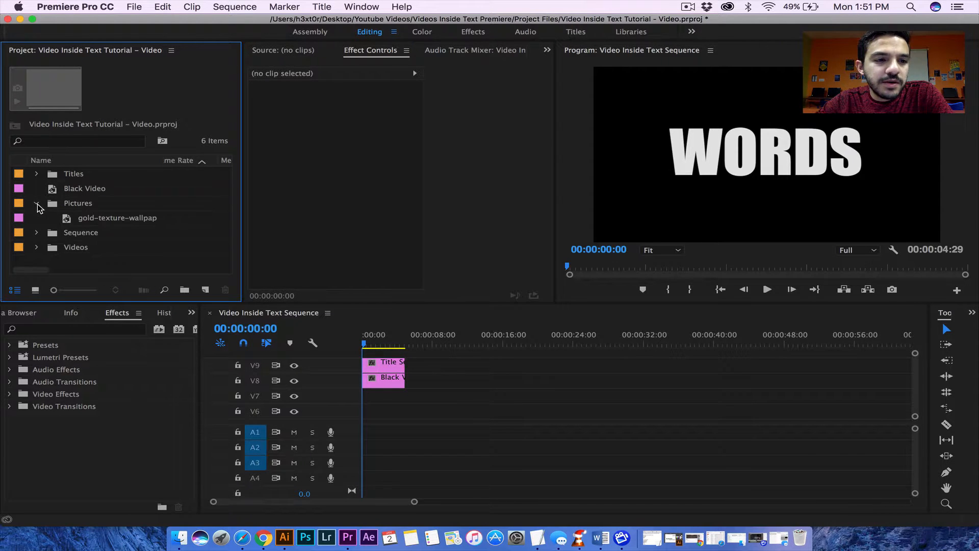
click(35, 204)
click(36, 232)
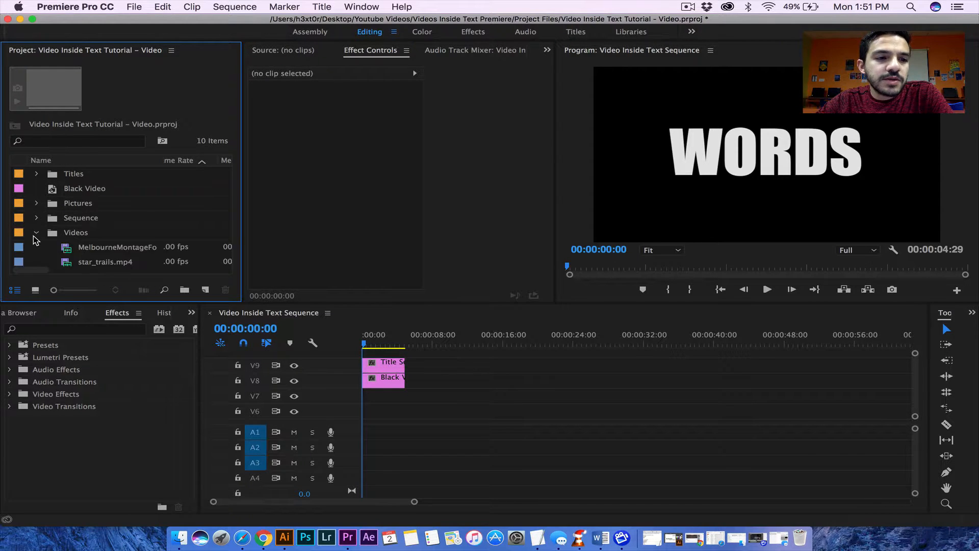
click(85, 254)
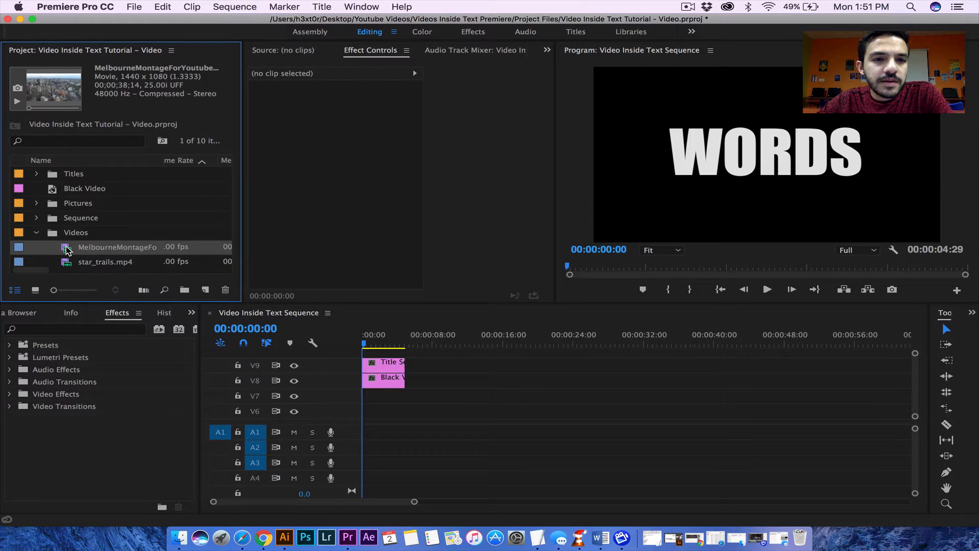
double_click(66, 248)
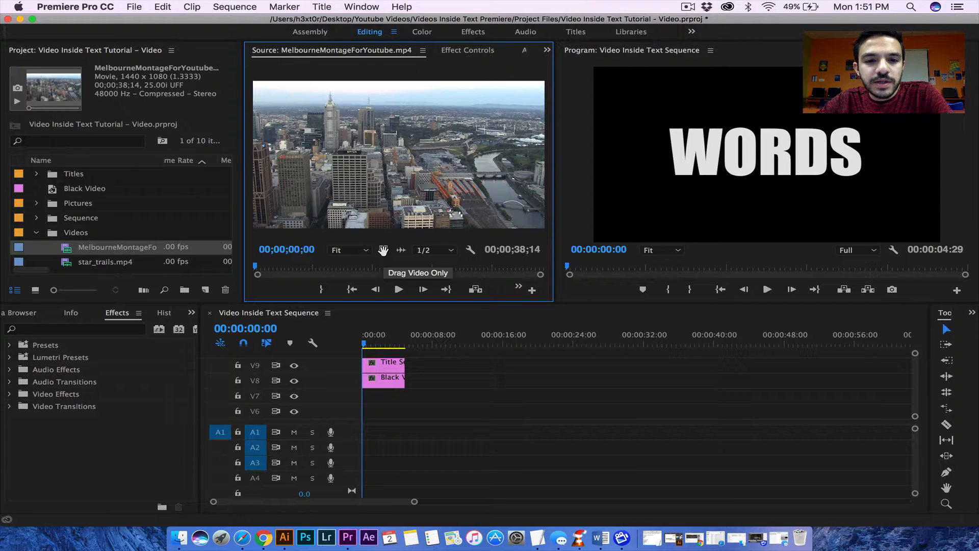
drag(383, 249, 368, 402)
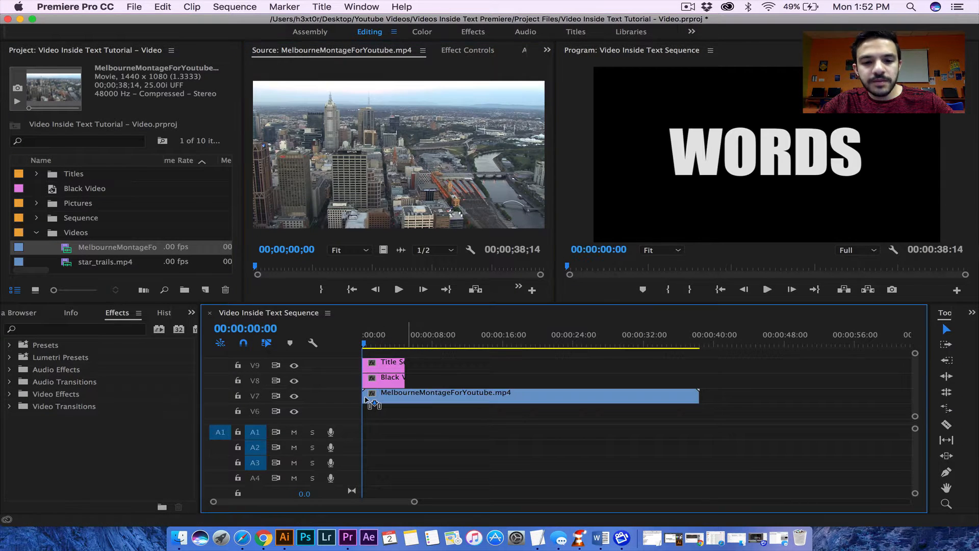
Extend the Black Video and Title Sequence 1 clips so both end at about 14 seconds
click(398, 385)
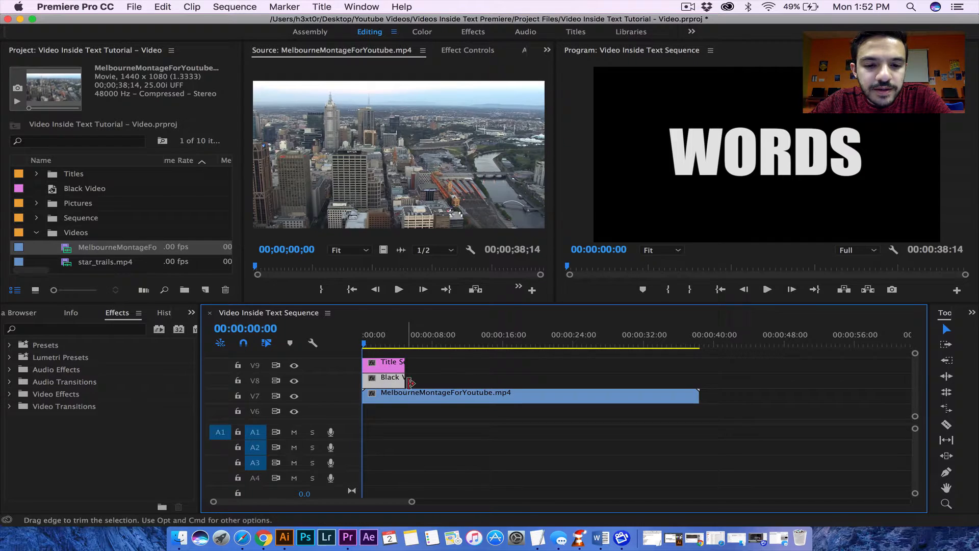
drag(405, 380, 482, 380)
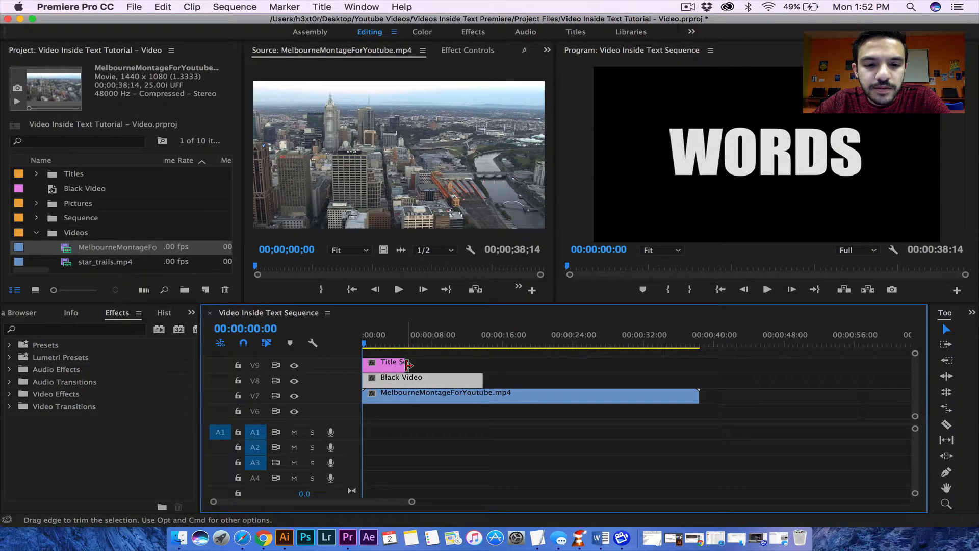
drag(408, 365, 485, 364)
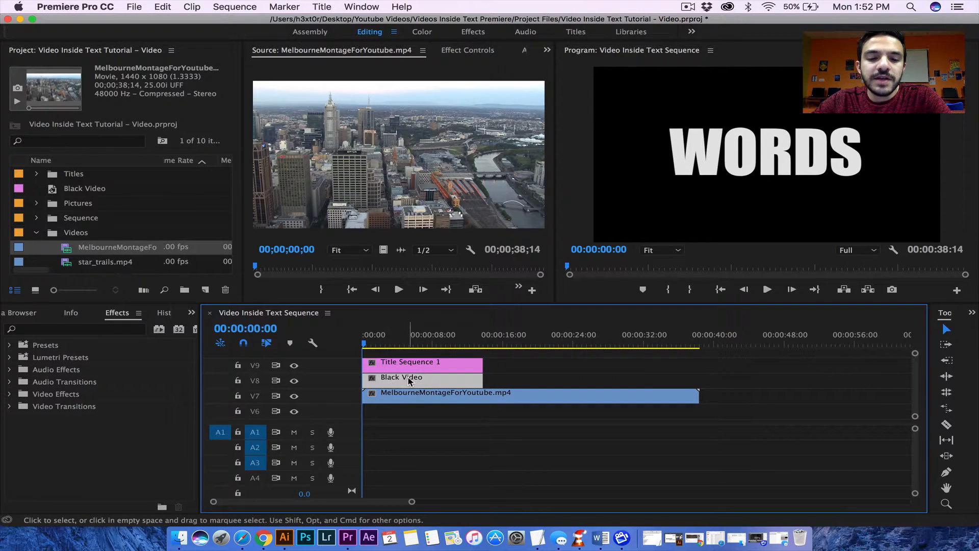
click(546, 368)
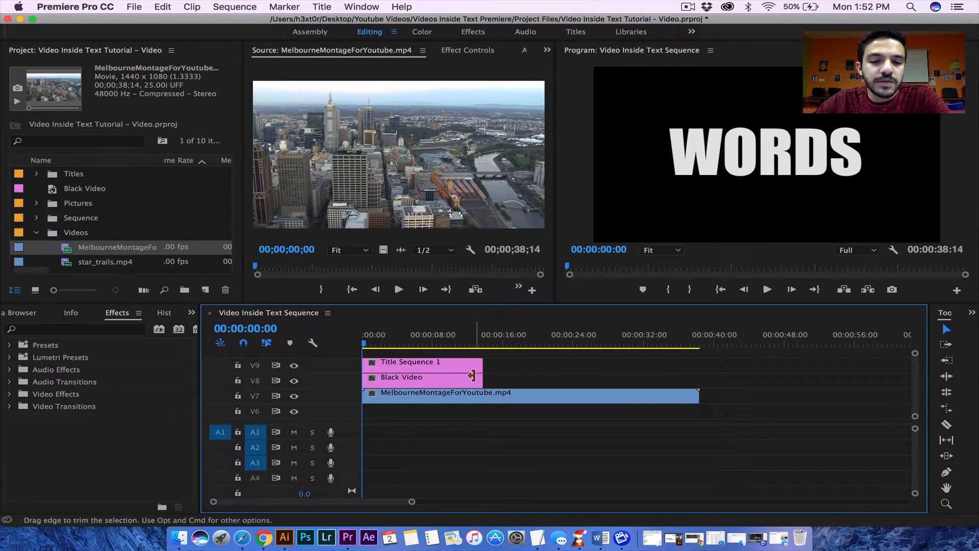
Find the Track Matte Key effect and apply it to the Black Video clip on V8
click(465, 385)
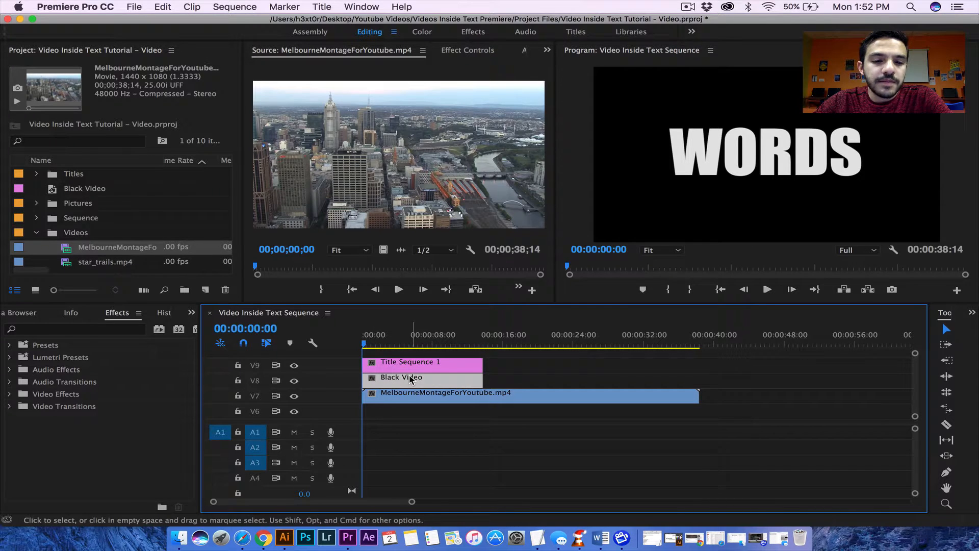
click(79, 330)
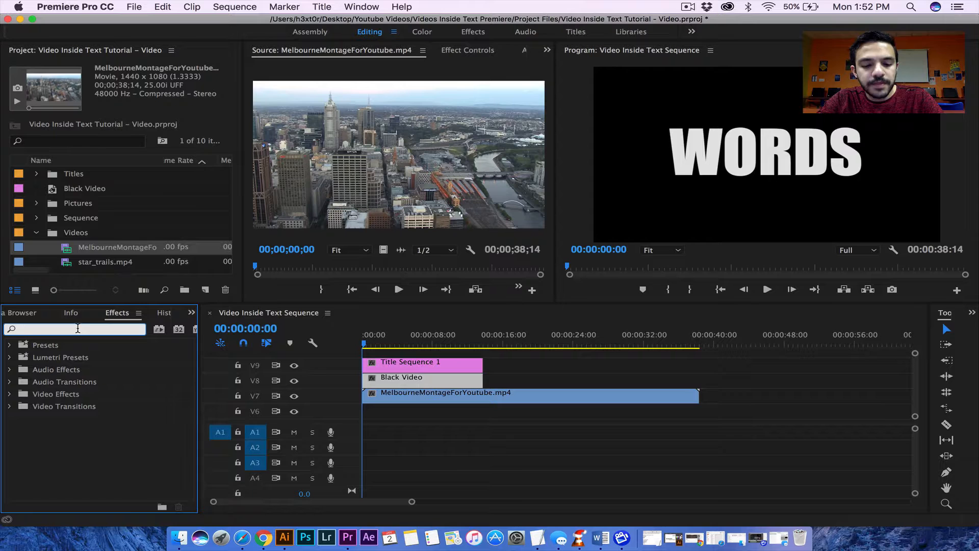
text(map)
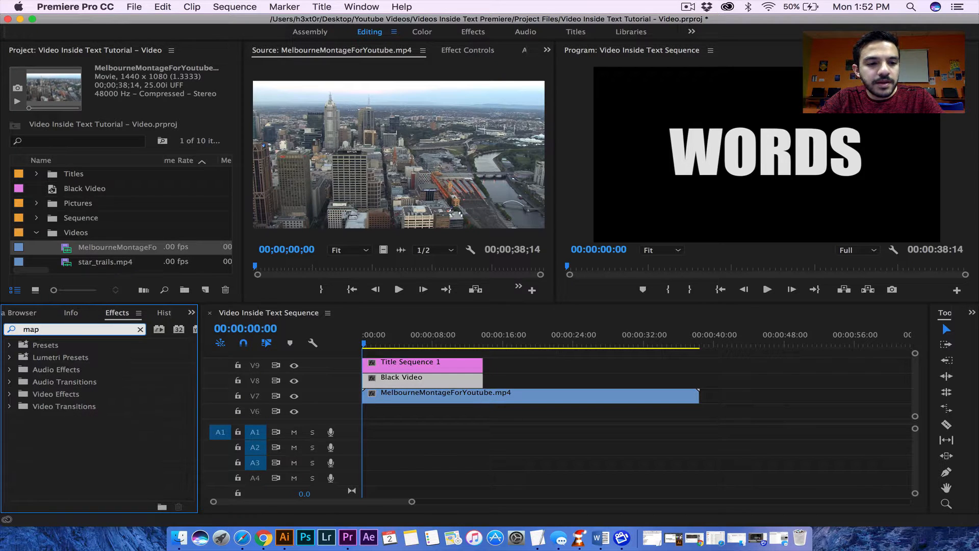
key(BackSpace)
key(BackSpace)
key(BackSpace)
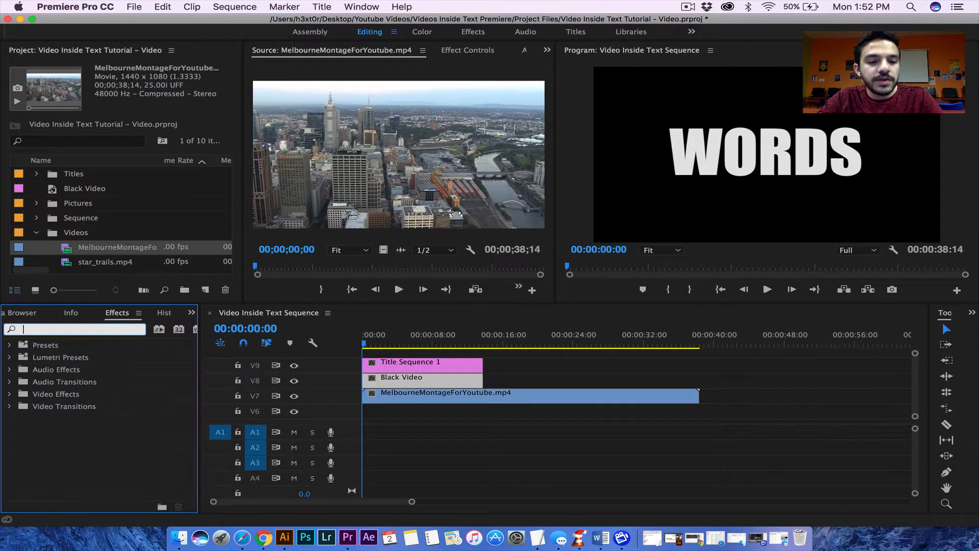
text(track)
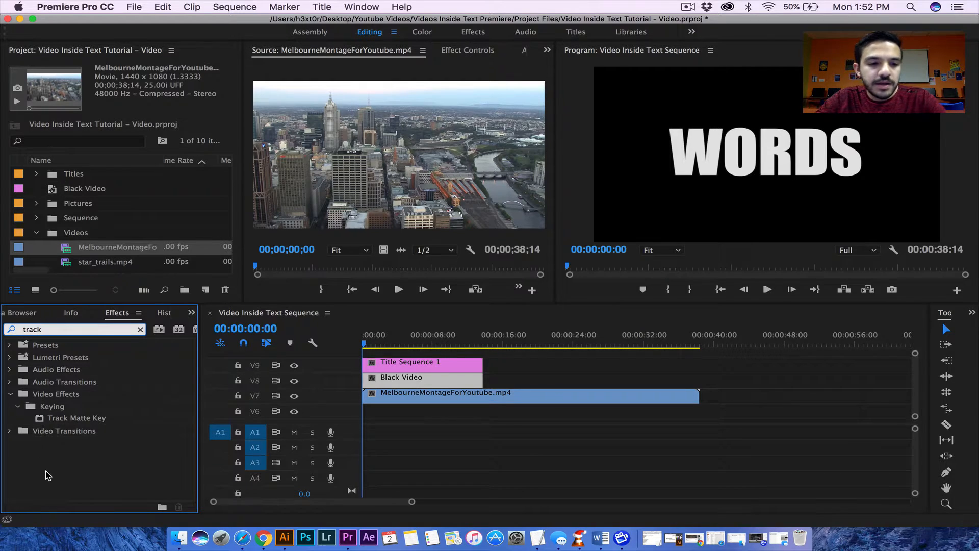
click(72, 418)
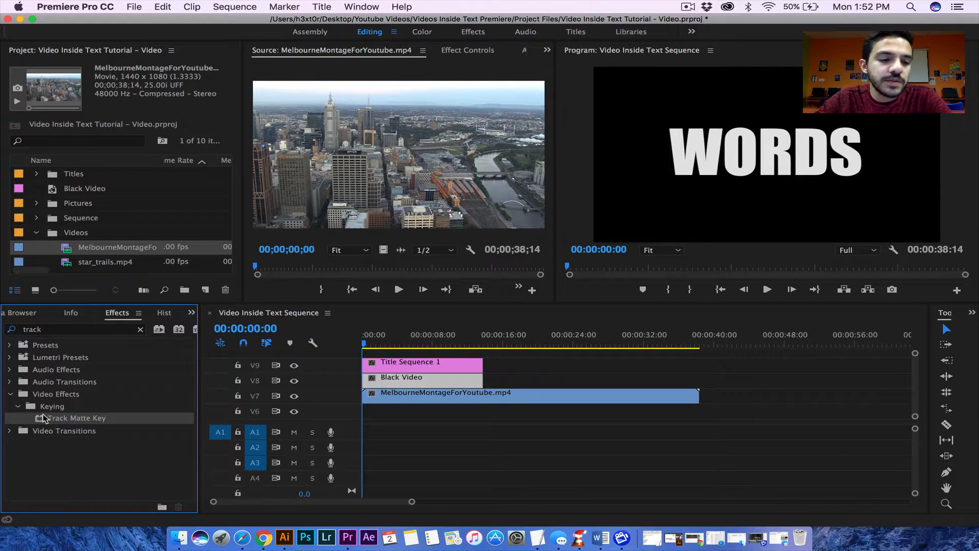
drag(80, 423, 385, 379)
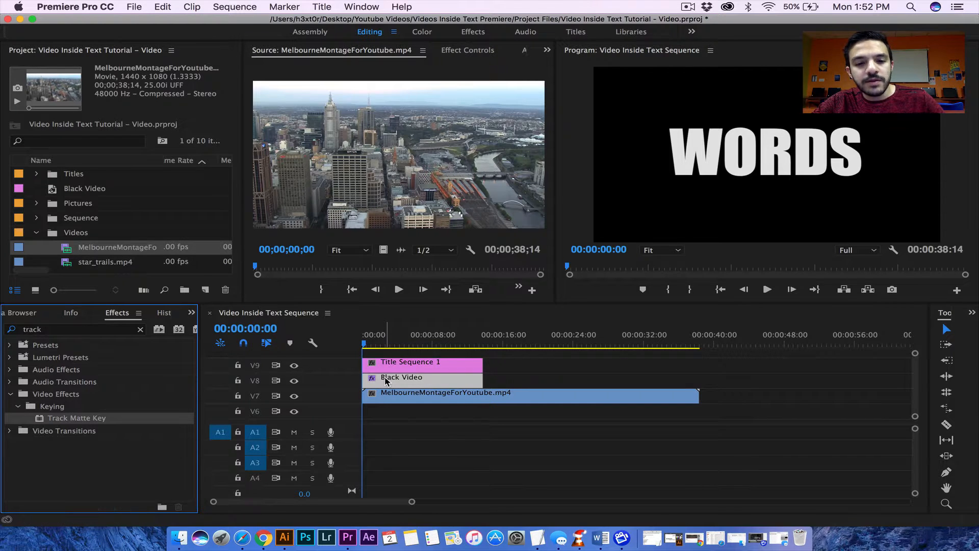
Set the Black Video clip's Track Matte Key matte to Video 9, keep Matte Alpha compositing, and enable Reverse
click(461, 50)
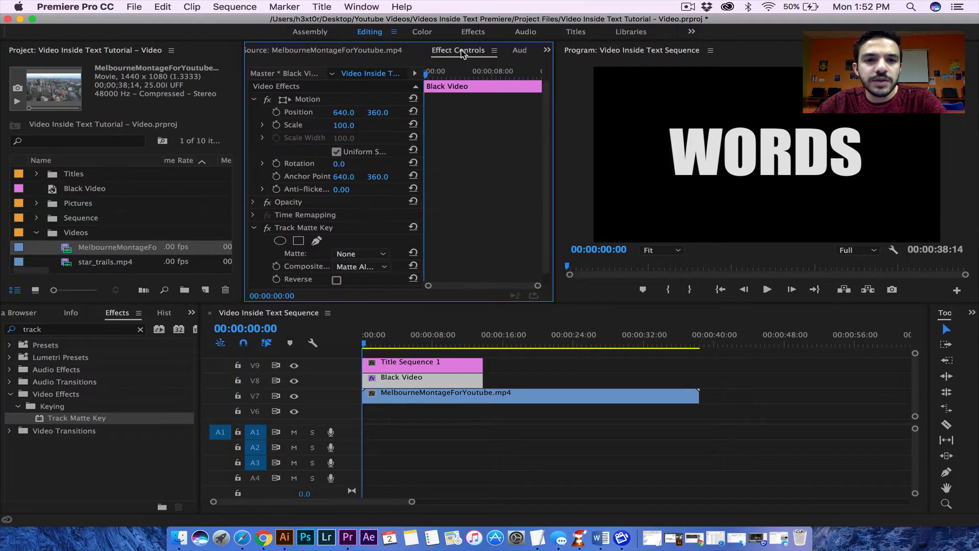
scroll(355, 181, down, 1)
scroll(355, 181, up, 1)
scroll(355, 182, down, 1)
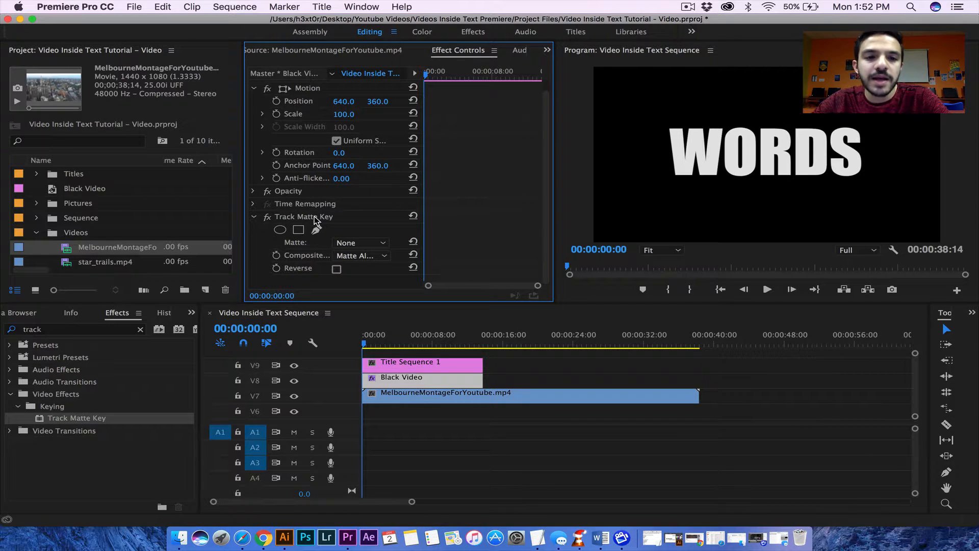
scroll(258, 218, up, 1)
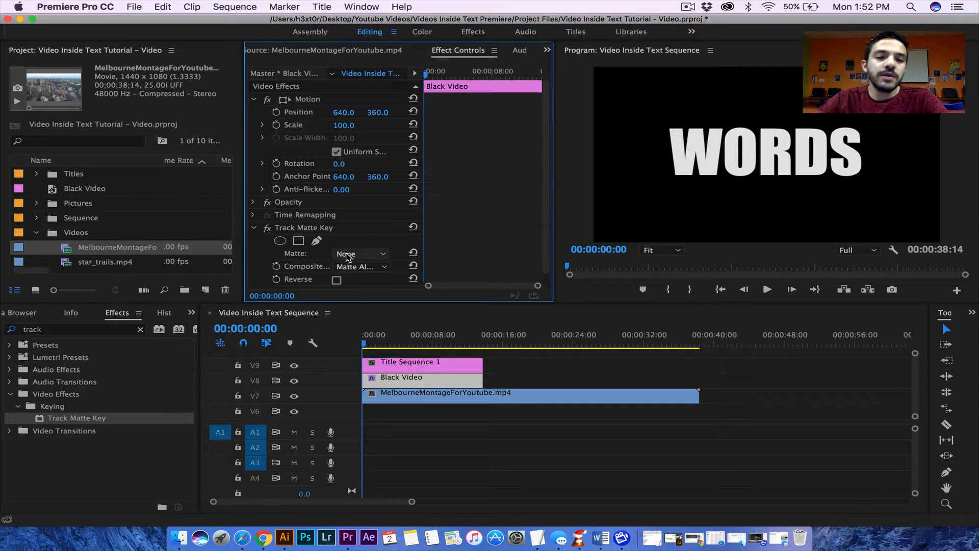
click(346, 254)
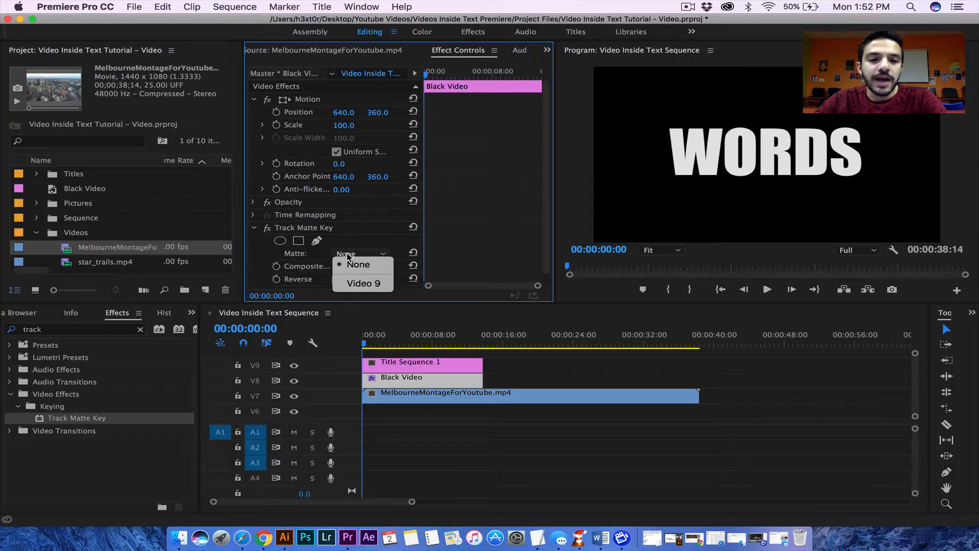
click(378, 284)
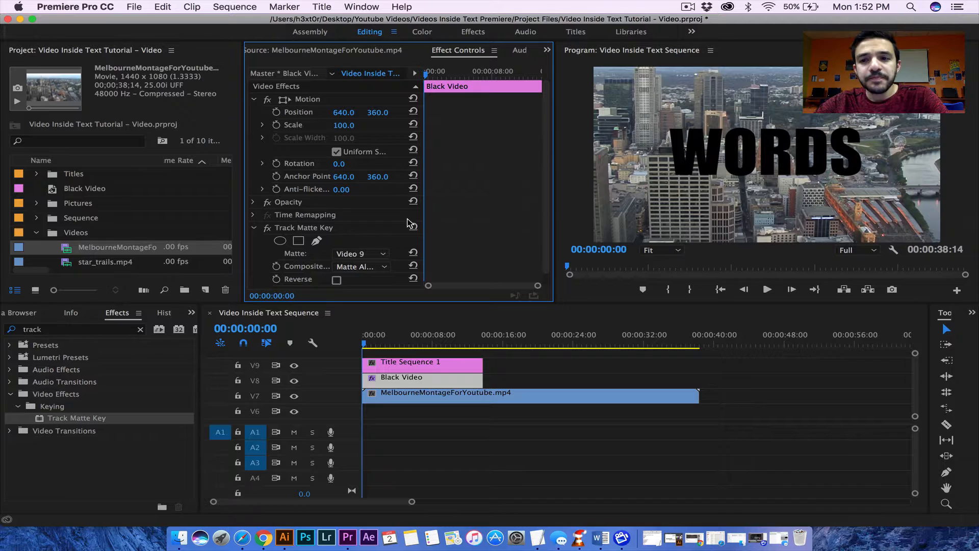
click(355, 267)
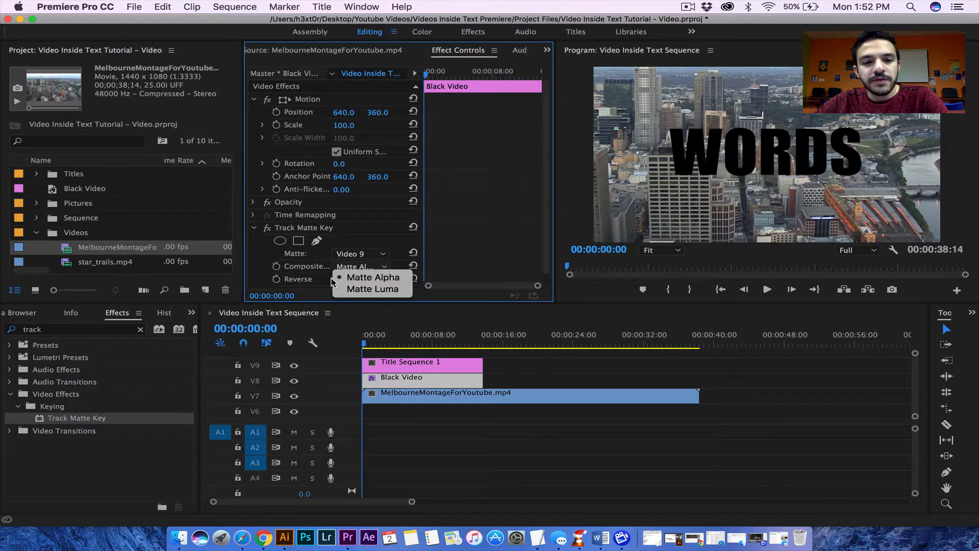
click(336, 270)
click(336, 281)
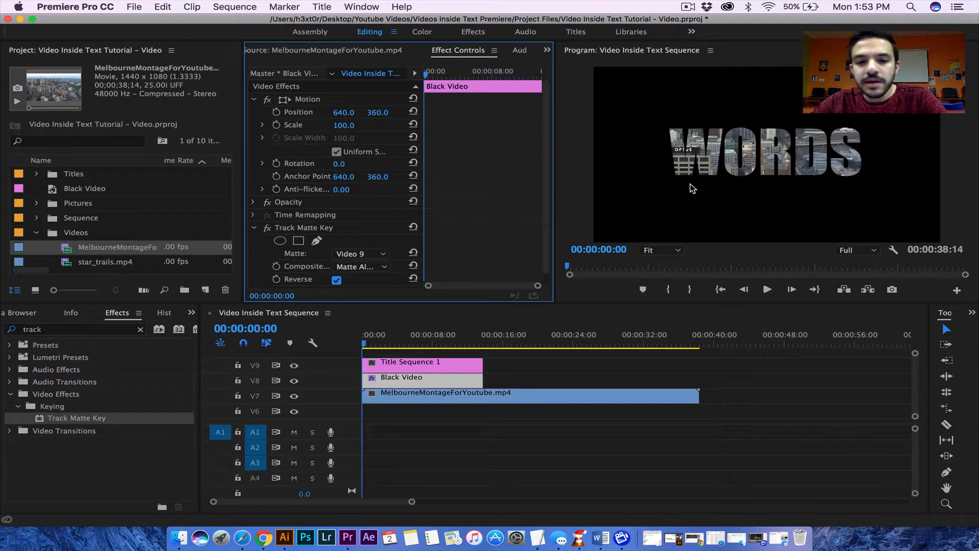
Scale the Melbourne clip on V7 to 24 and move it to position 1008, 375, behind the last letters of WORDS
click(465, 393)
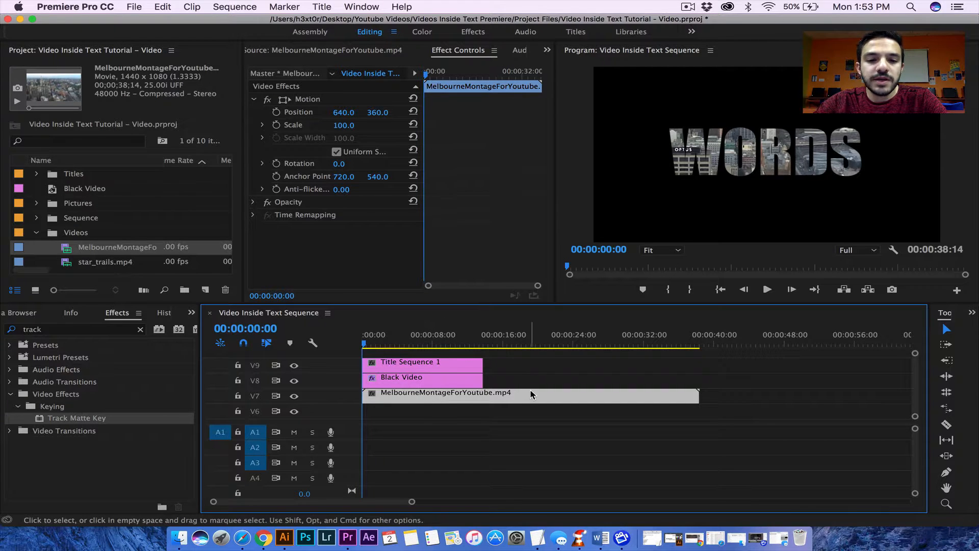
click(512, 385)
click(491, 398)
click(345, 126)
drag(345, 126, 296, 126)
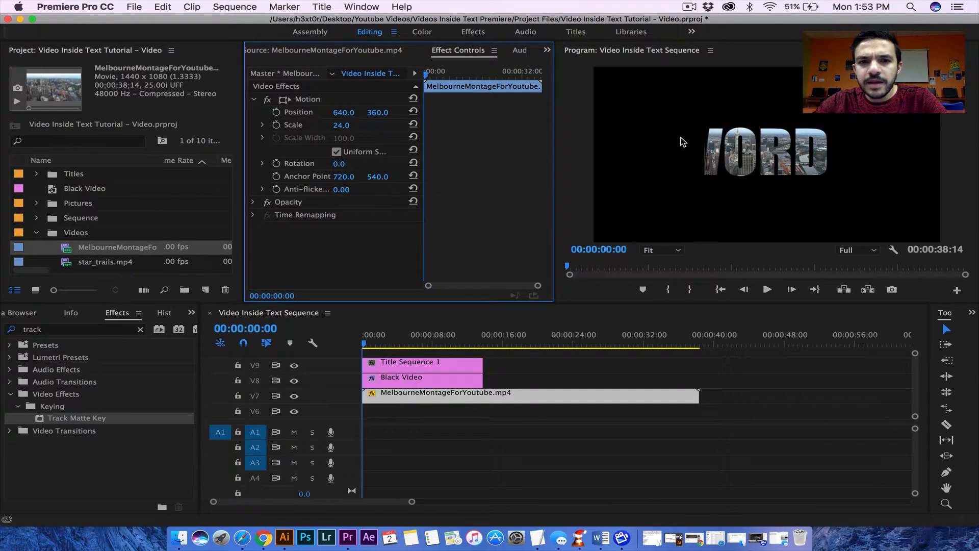
drag(340, 113, 385, 112)
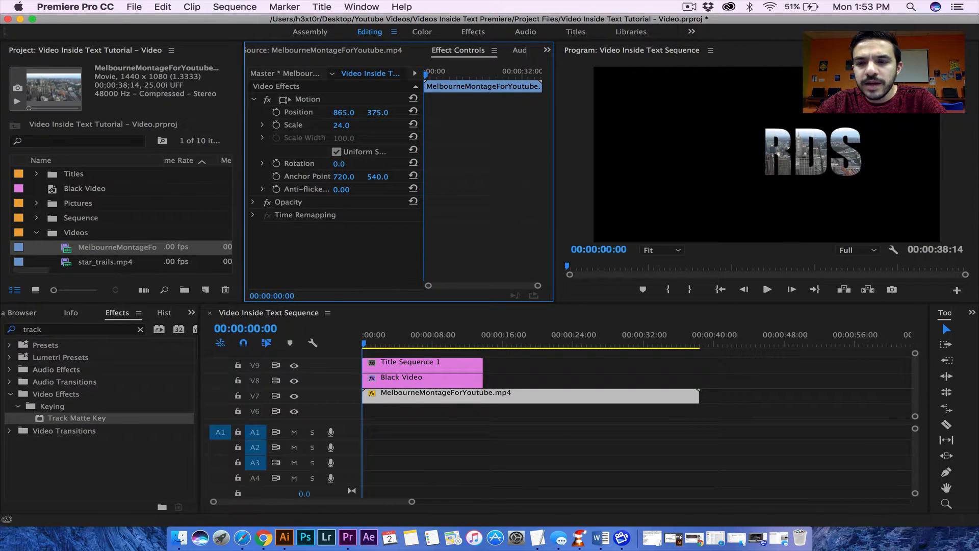
drag(341, 125, 417, 112)
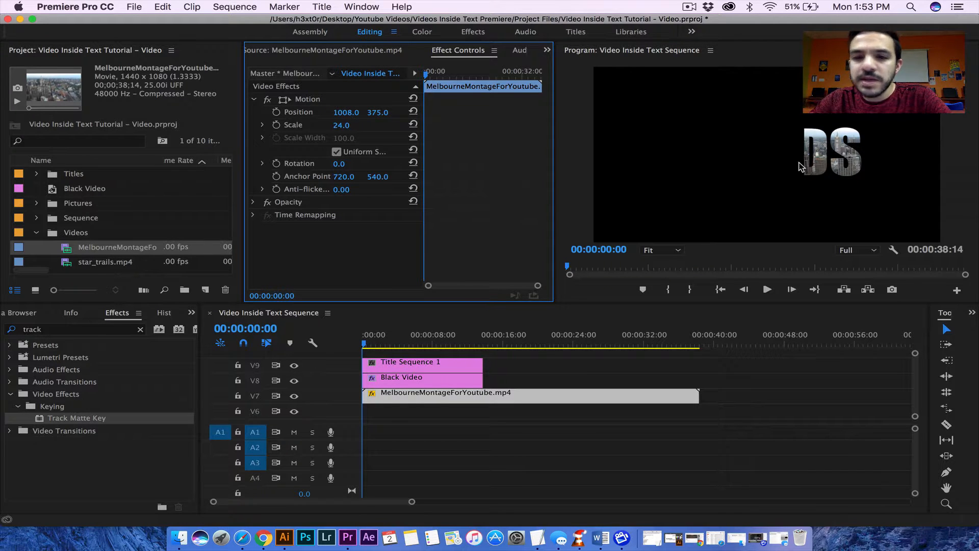
Apply the Crop effect to the Melbourne clip and crop its left side by 21% so it fills only the S
click(51, 329)
text(cro)
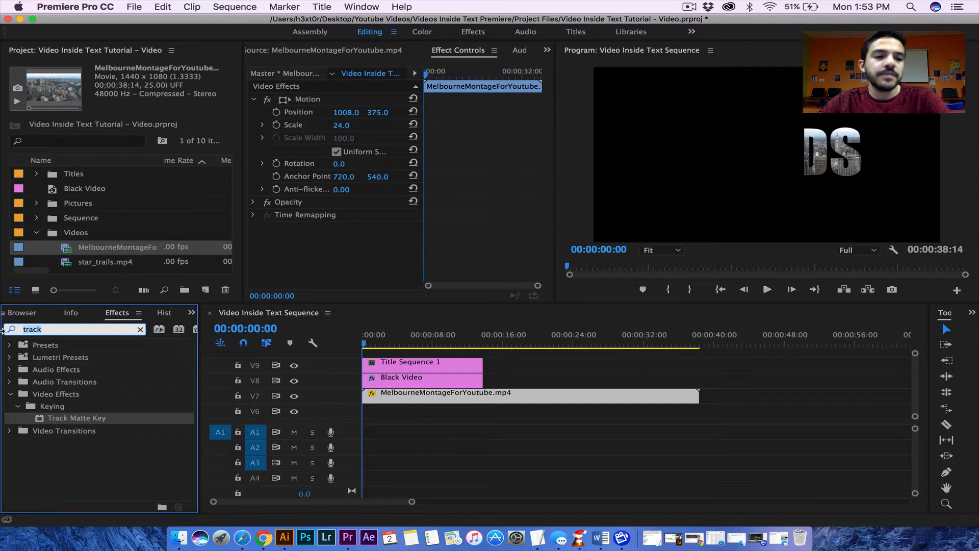
text(p)
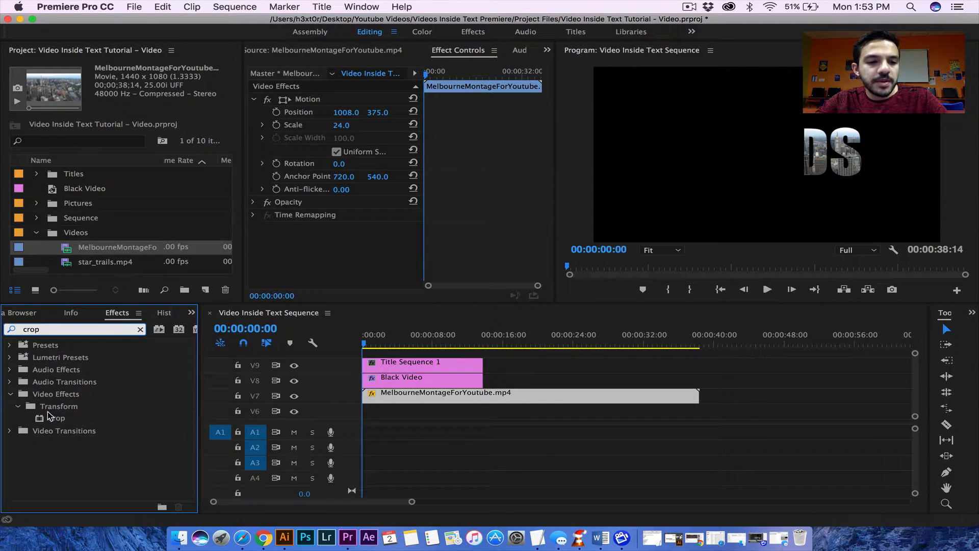
drag(56, 423, 468, 400)
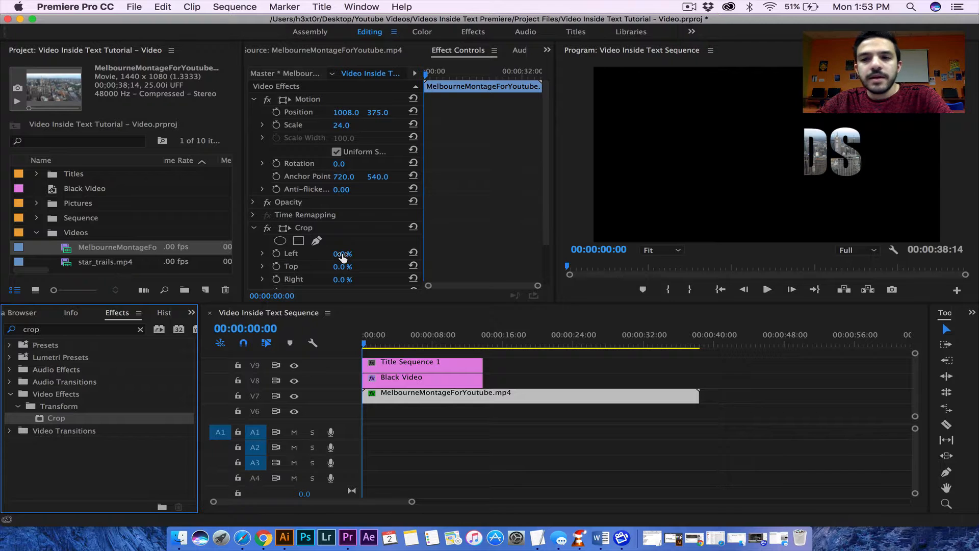
drag(342, 254, 341, 253)
click(352, 236)
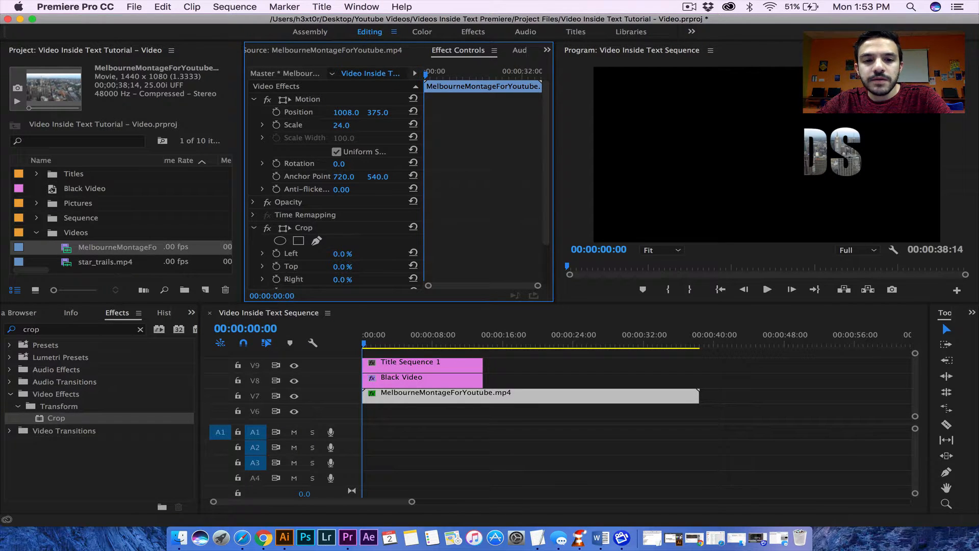
drag(341, 254, 352, 253)
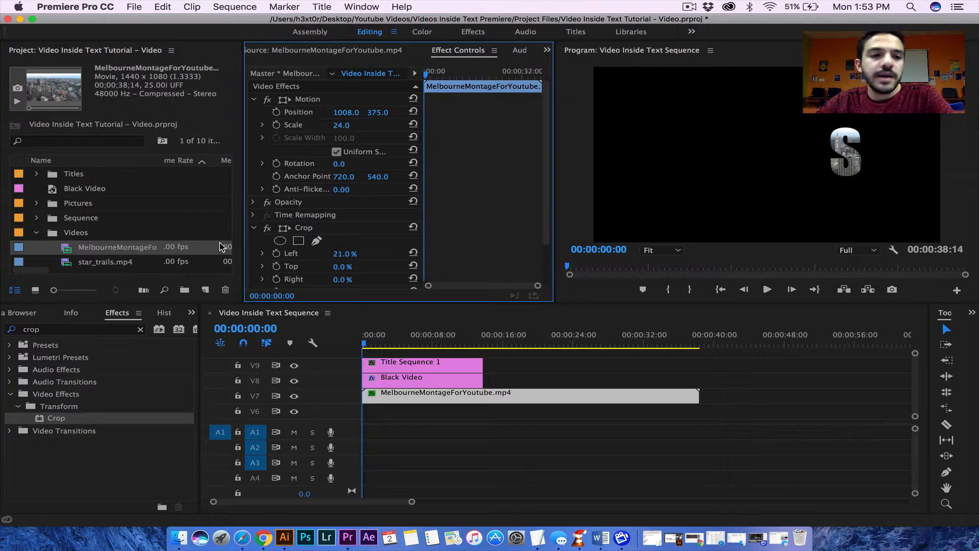
scroll(92, 249, down, 4)
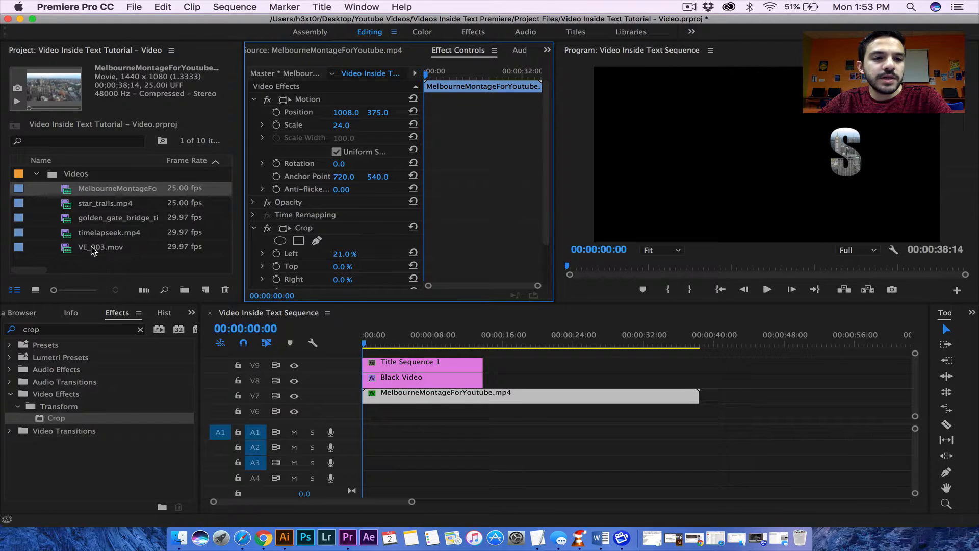
click(98, 206)
drag(102, 203, 365, 411)
key(super+z)
Place only the video of star_trails.mp4 on V6 and of the golden_gate_bridge timelapse clip on V5, both at the sequence start
double_click(71, 204)
drag(383, 250, 365, 415)
double_click(69, 223)
drag(383, 252, 367, 422)
drag(915, 383, 916, 383)
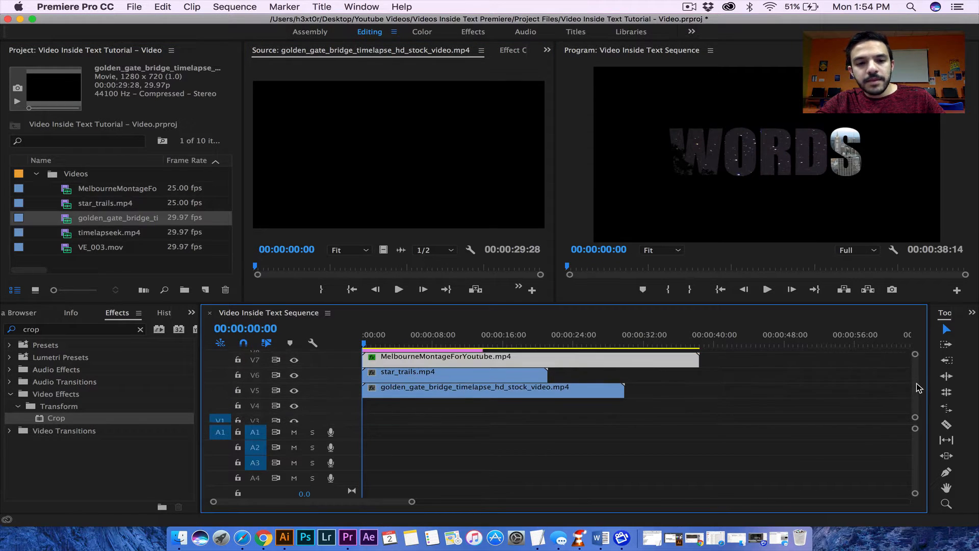
Place only the video of timelapseek.mp4 on V4 at the sequence start
double_click(109, 232)
drag(383, 250, 369, 403)
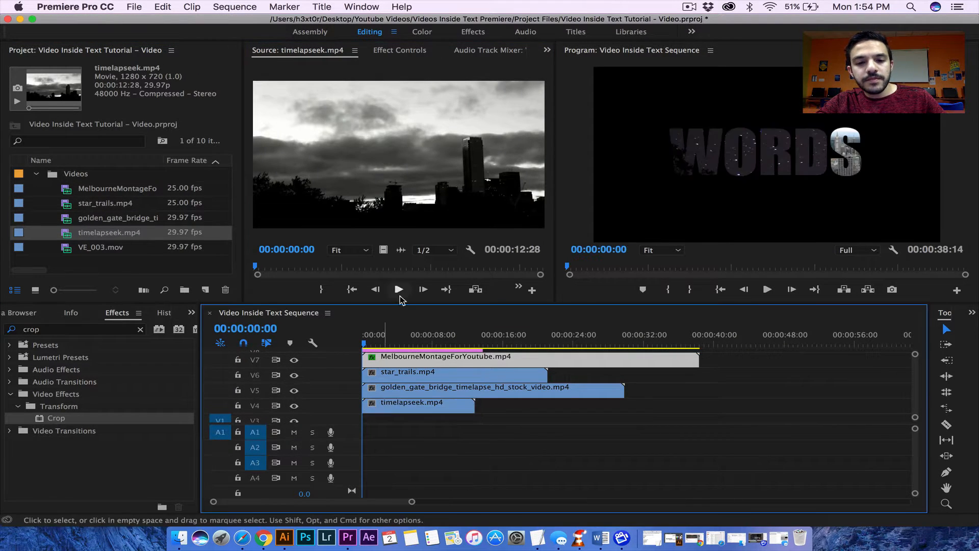
Scale star_trails.mp4 to 30, position it at 845, 360 and apply Crop with 22% off its left side so it fills the D
scroll(466, 374, up, 2)
click(444, 400)
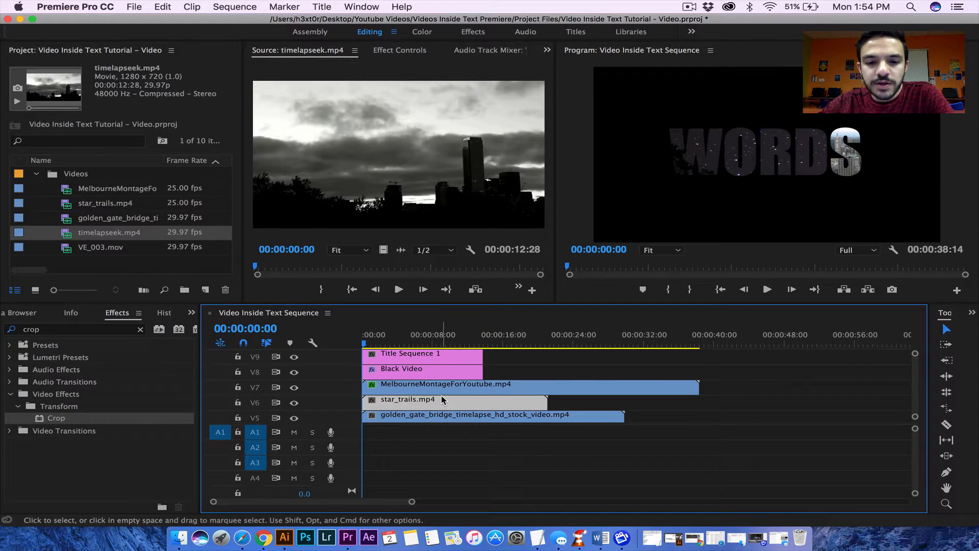
click(397, 51)
drag(350, 125, 448, 113)
drag(74, 419, 402, 402)
drag(339, 254, 357, 254)
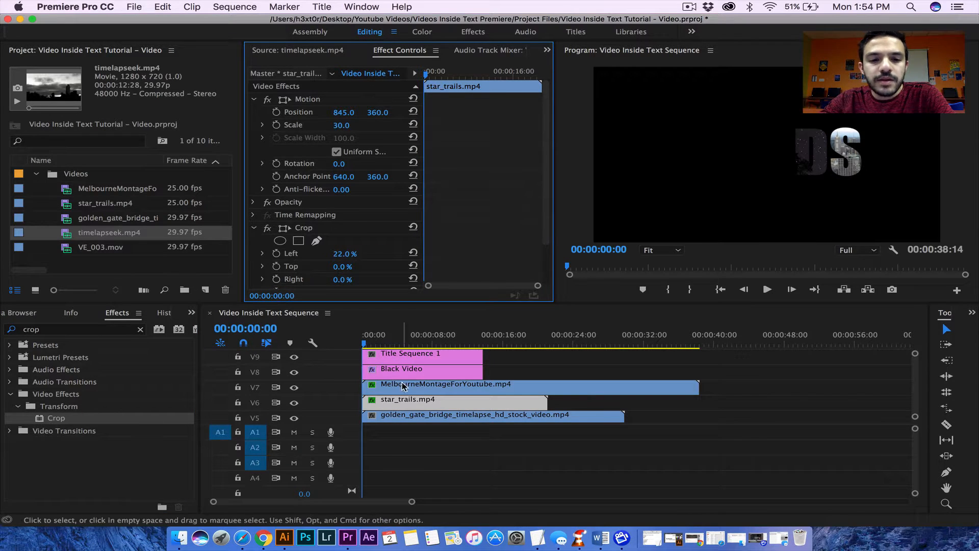
Scale the golden gate clip to 47, trim its opening, move it back to the sequence start, and apply a left Crop of about 44%
click(409, 417)
drag(348, 125, 308, 126)
drag(364, 344, 375, 344)
drag(364, 417, 375, 418)
drag(396, 420, 384, 420)
drag(375, 349, 373, 348)
drag(341, 124, 351, 126)
drag(88, 418, 387, 414)
drag(343, 254, 365, 254)
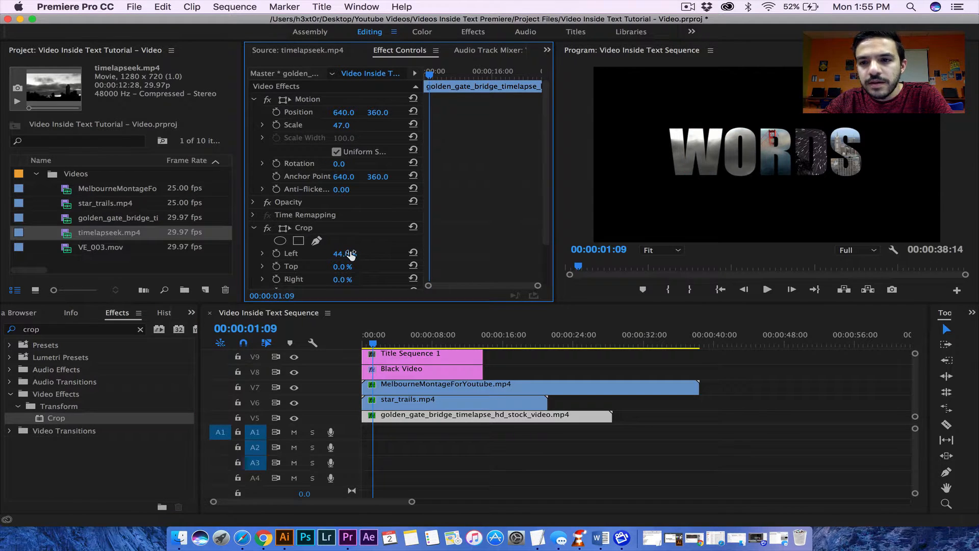
Scale timelapseek.mp4 to about 38, apply the Crop effect and crop its left side so it fills the O
scroll(410, 395, down, 2)
click(409, 395)
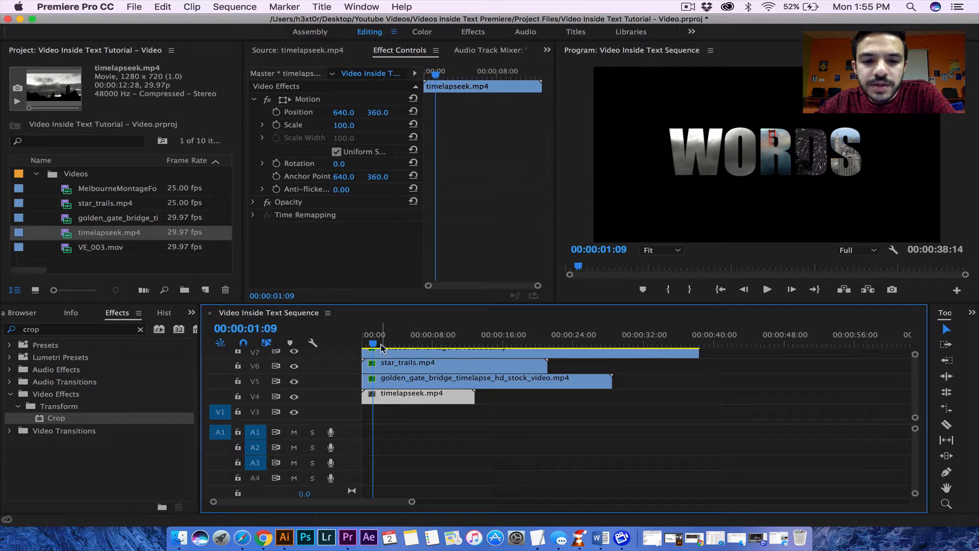
drag(376, 343, 336, 340)
drag(341, 125, 310, 125)
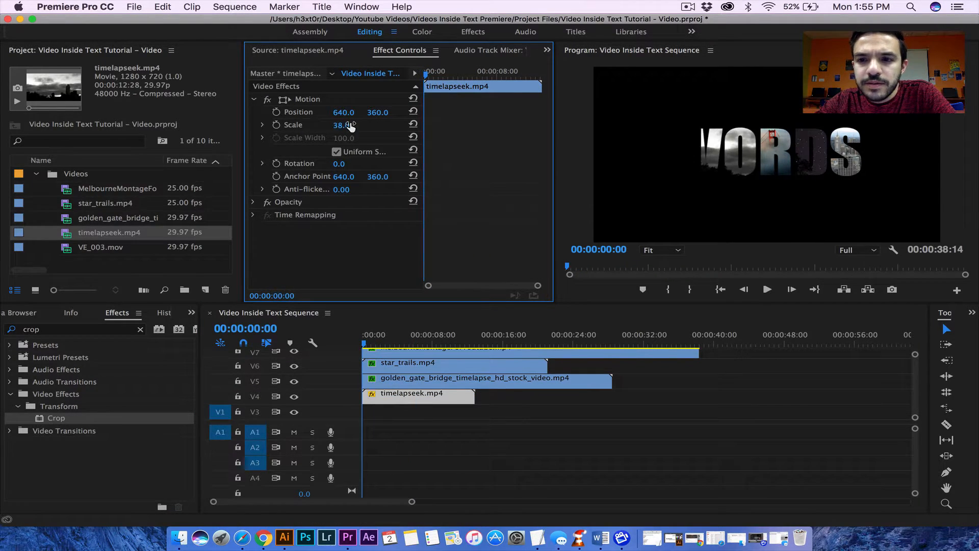
drag(70, 418, 382, 397)
drag(342, 254, 350, 253)
Place VE_003.mov on V3 at the sequence start, unlink its audio and delete the audio clip from A1
click(84, 249)
drag(84, 251, 354, 417)
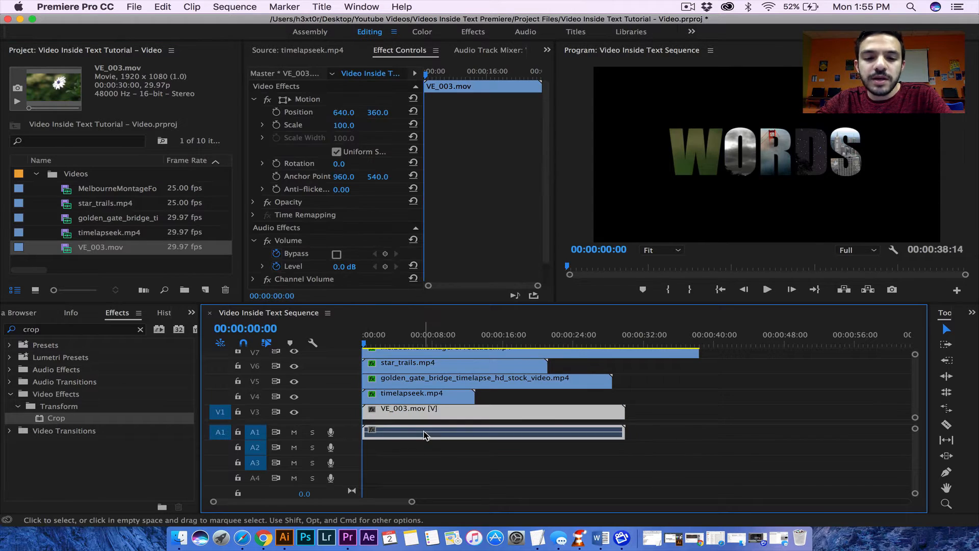
right_click(428, 434)
click(459, 495)
click(598, 432)
key(Delete)
Scale VE_003.mov to 28, position it at 369, 388 behind the W, and preview the sequence from the start
click(429, 412)
drag(350, 125, 380, 118)
drag(418, 339, 347, 342)
key(space)
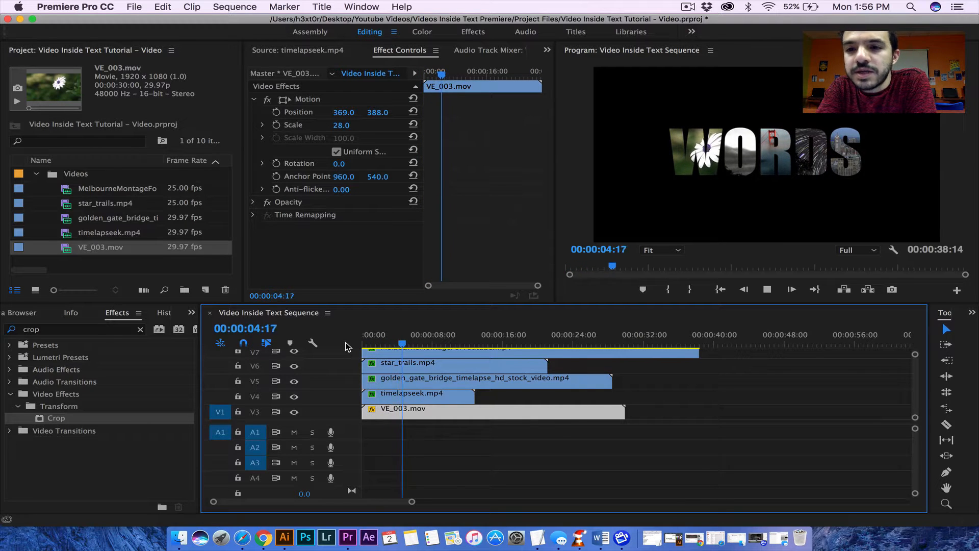
key(space)
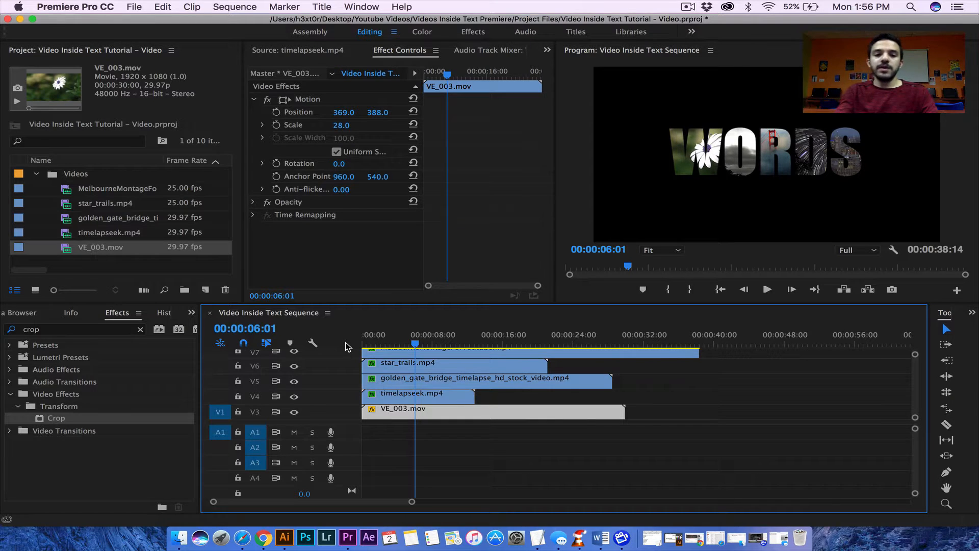
Save the project
click(135, 7)
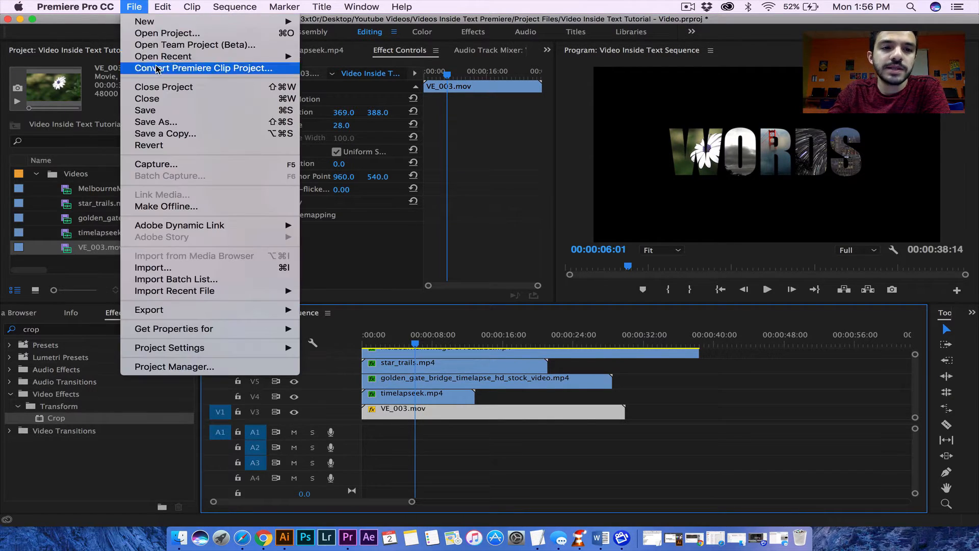
click(158, 109)
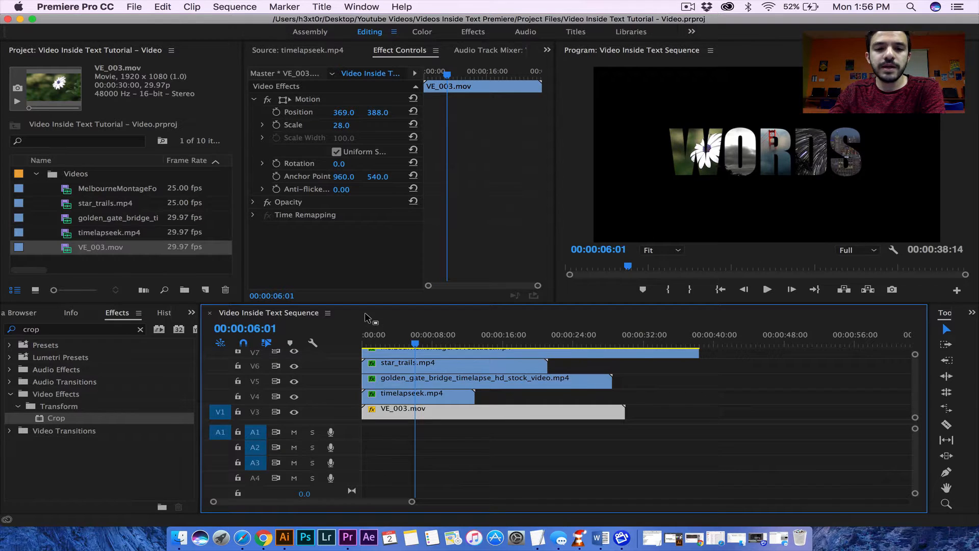
Create a new sequence from the golden_gate_bridge timelapse clip in the Videos bin
scroll(96, 245, up, 3)
scroll(109, 236, down, 1)
click(105, 248)
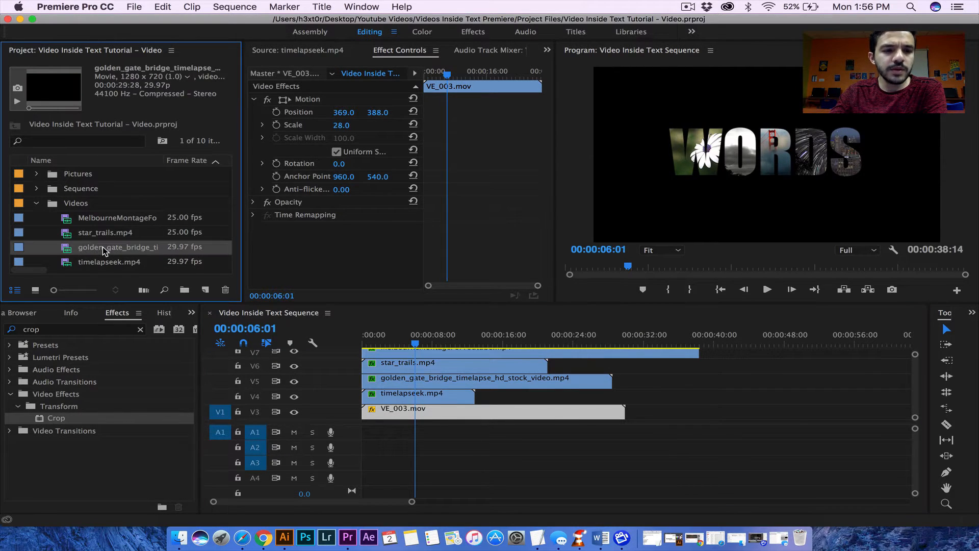
right_click(103, 250)
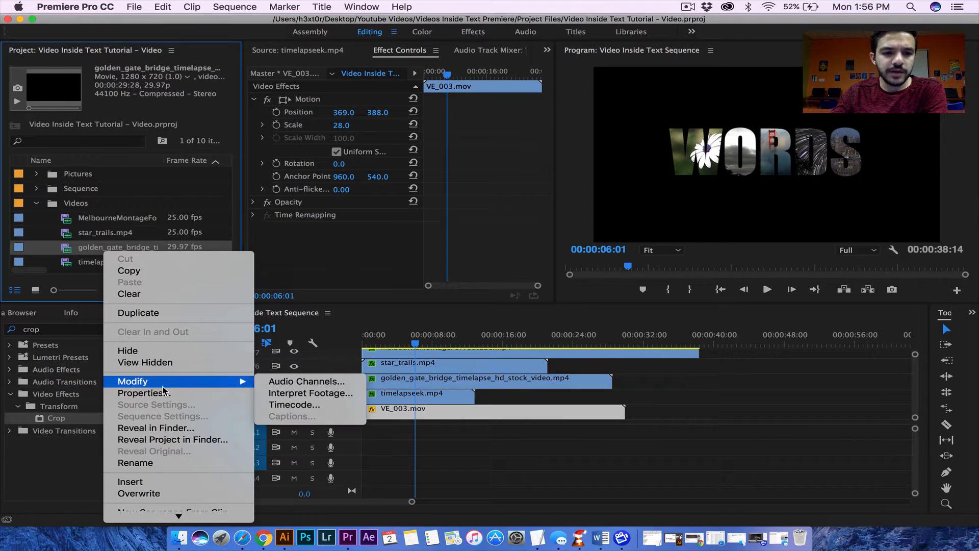
scroll(191, 452, down, 2)
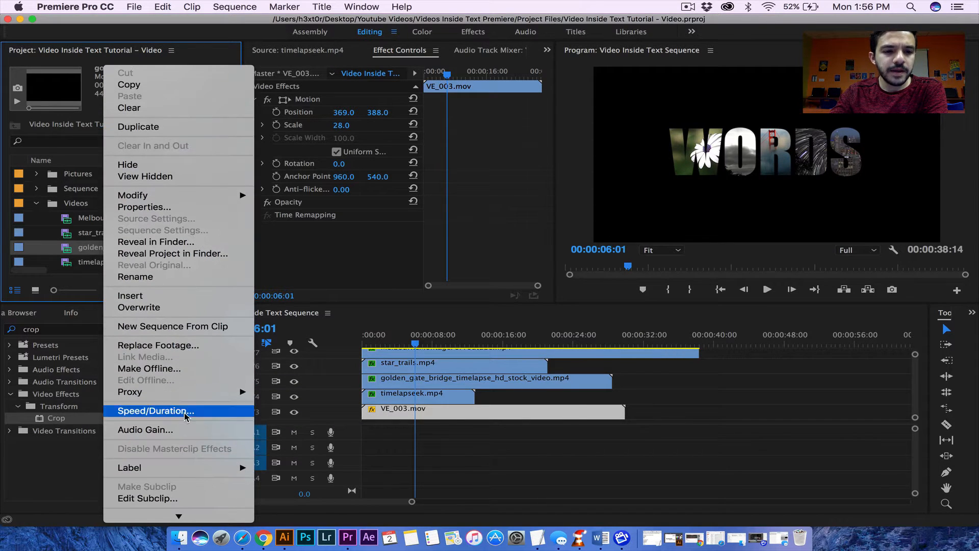
click(182, 327)
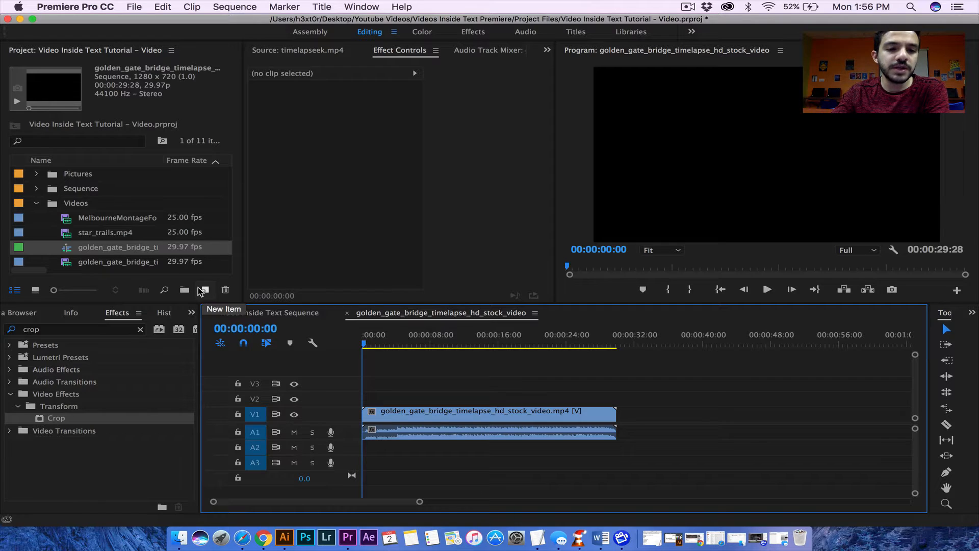
Rename the new sequence as Sequence 2 and move it into the Sequence bin
click(93, 250)
text(Sequence 2)
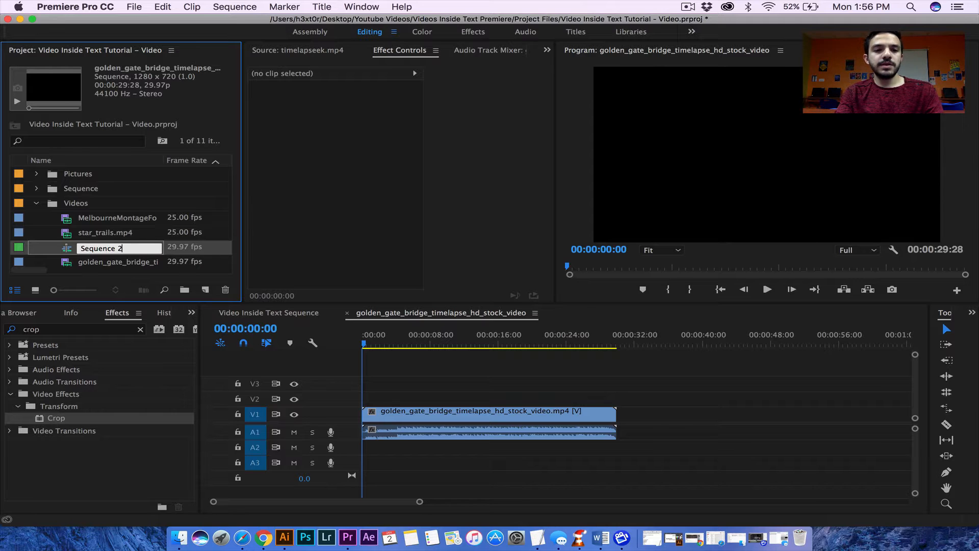
click(94, 234)
drag(67, 249, 95, 232)
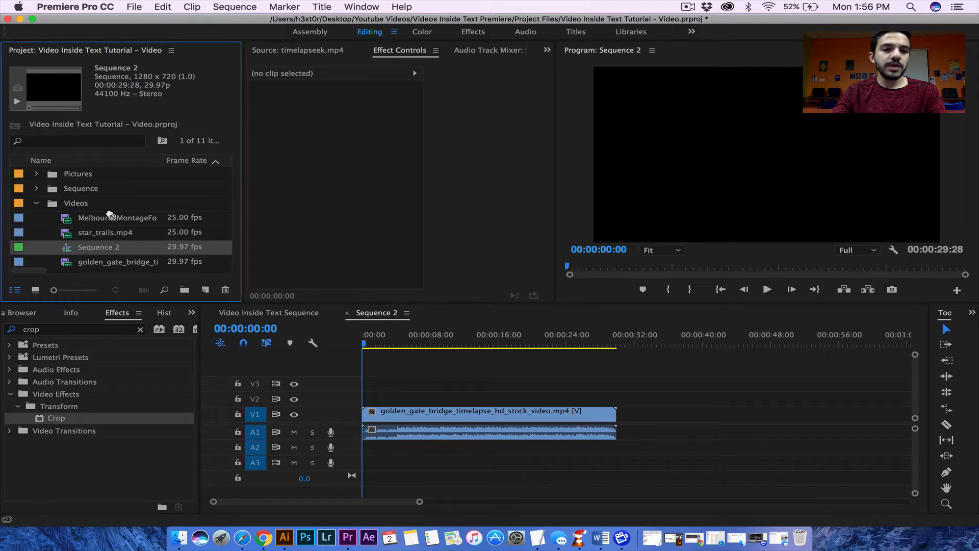
drag(91, 190, 93, 193)
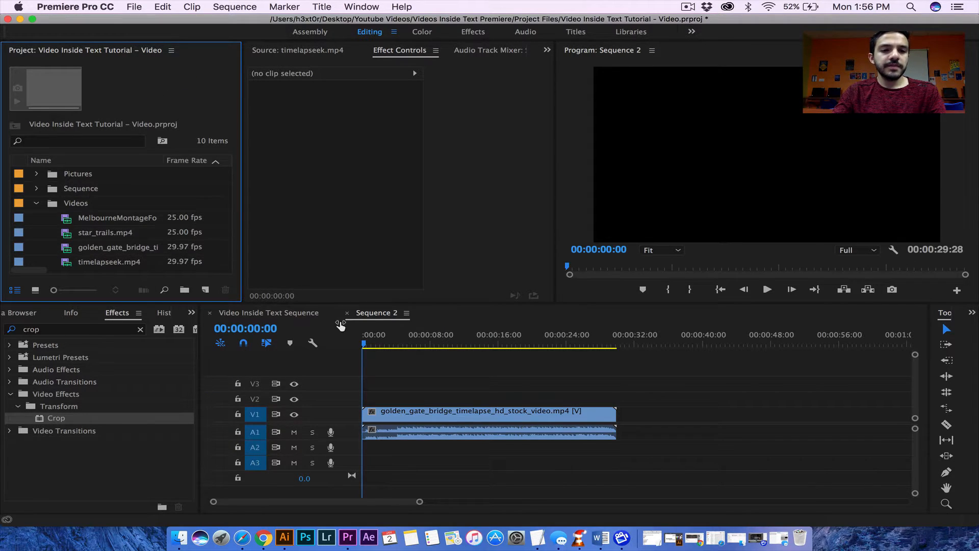
Scrub through the opening of Sequence 2 and delete the golden gate clip with its audio from the timeline
click(369, 343)
mouse_move(371, 344)
mouse_down()
mouse_move(429, 345)
mouse_move(390, 344)
mouse_up()
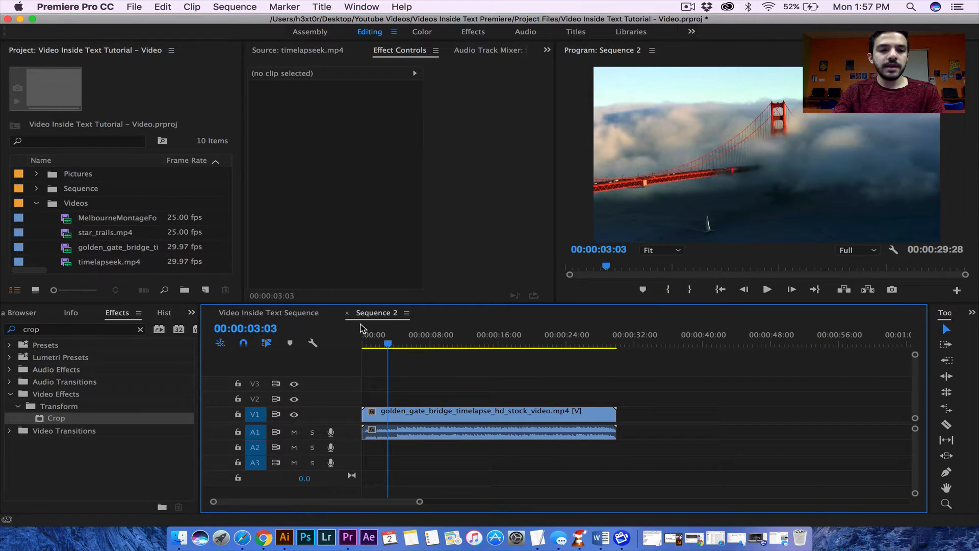
click(484, 417)
key(Delete)
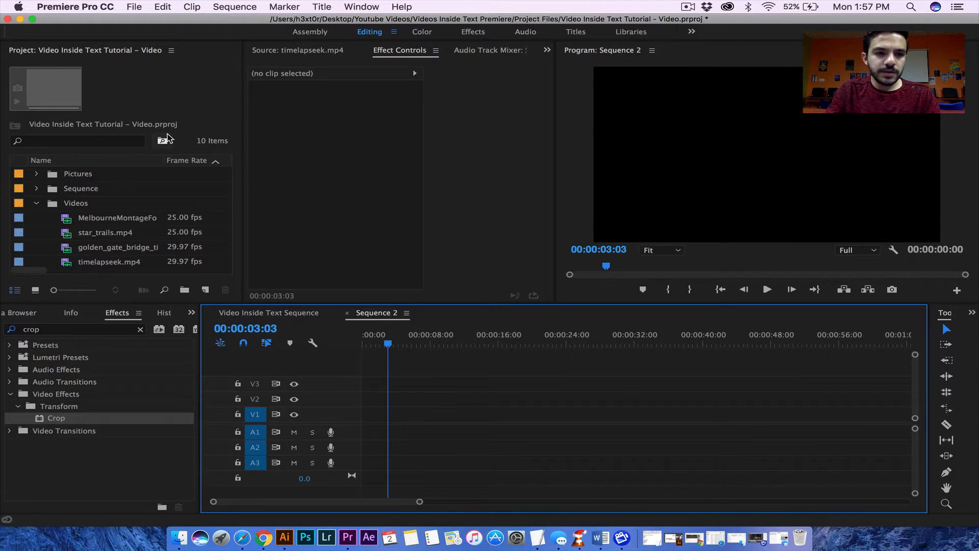
Create a new default still title named Strange Clouds with the 1280 × 720 video settings
click(344, 9)
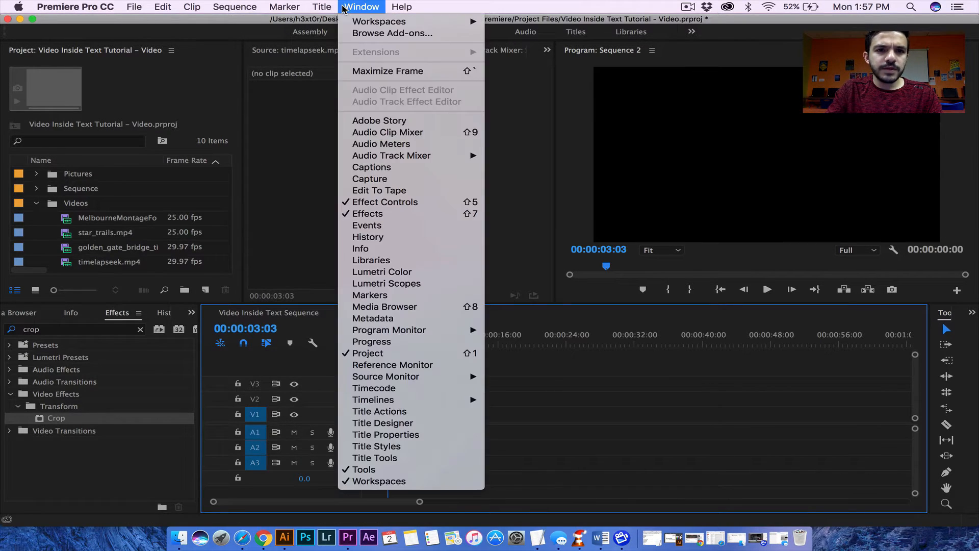
mouse_move(336, 41)
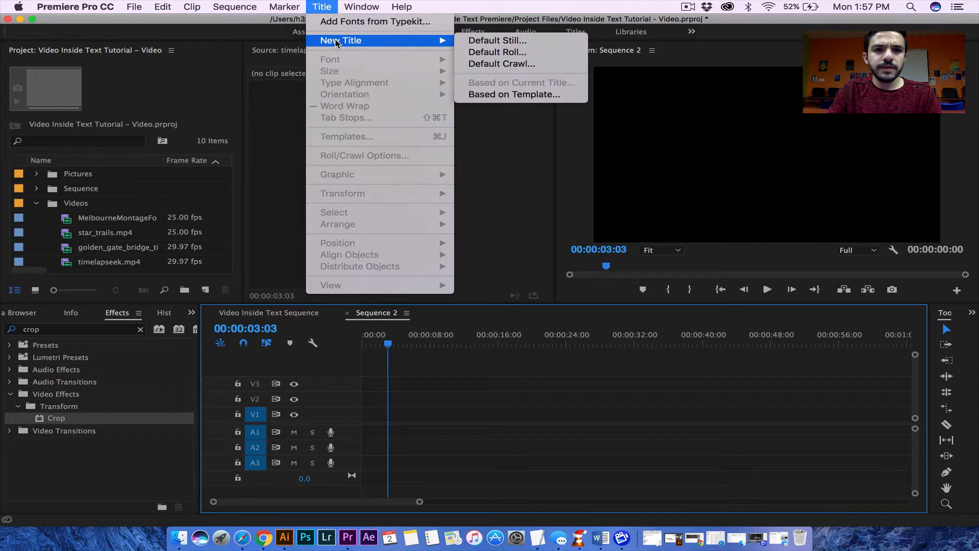
click(507, 40)
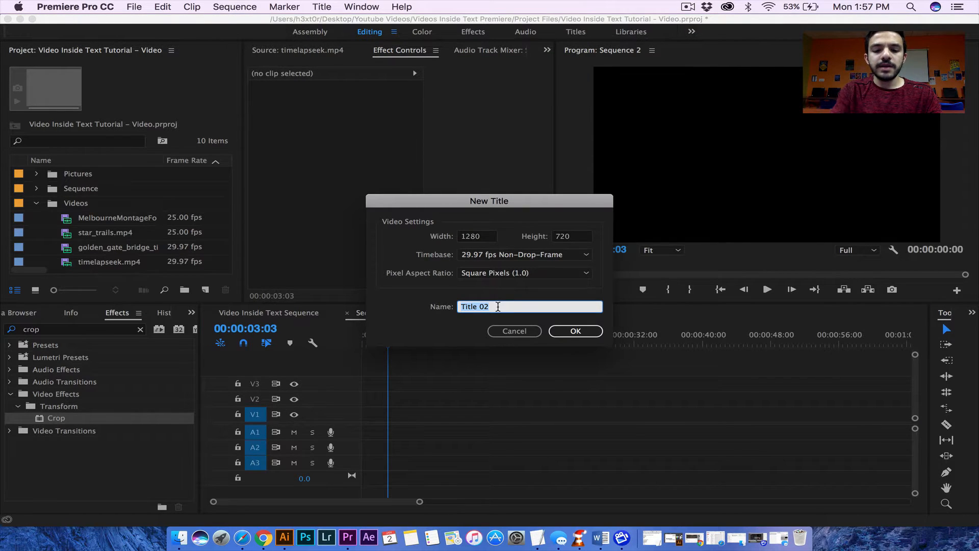
text(Strange Clouds)
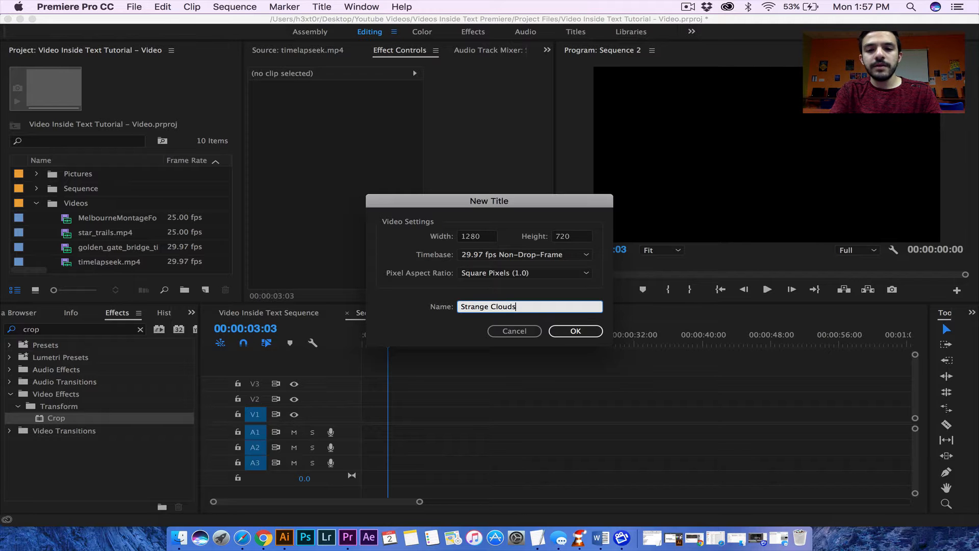
click(562, 331)
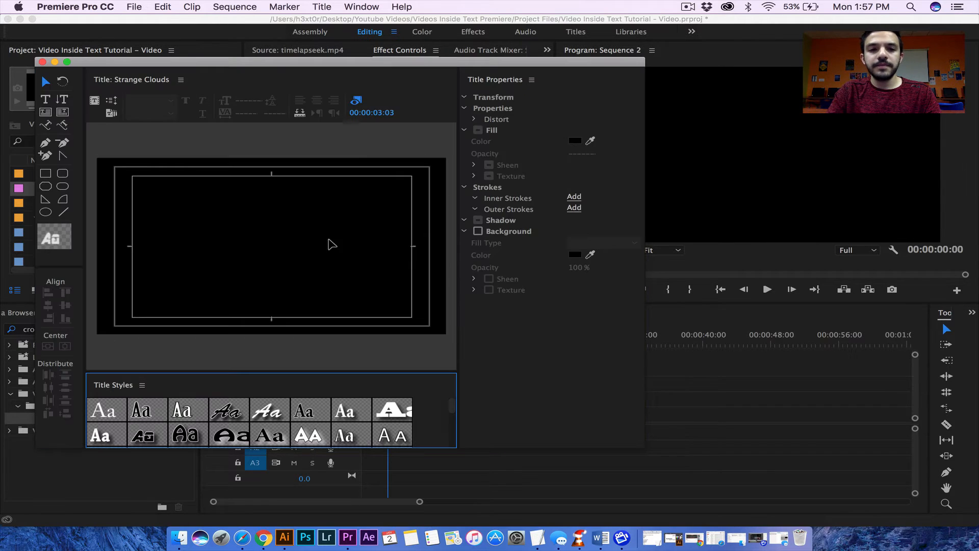
Add the text STRANGE CLOUDS to the title and set its font family to Arial Black
click(45, 99)
click(205, 255)
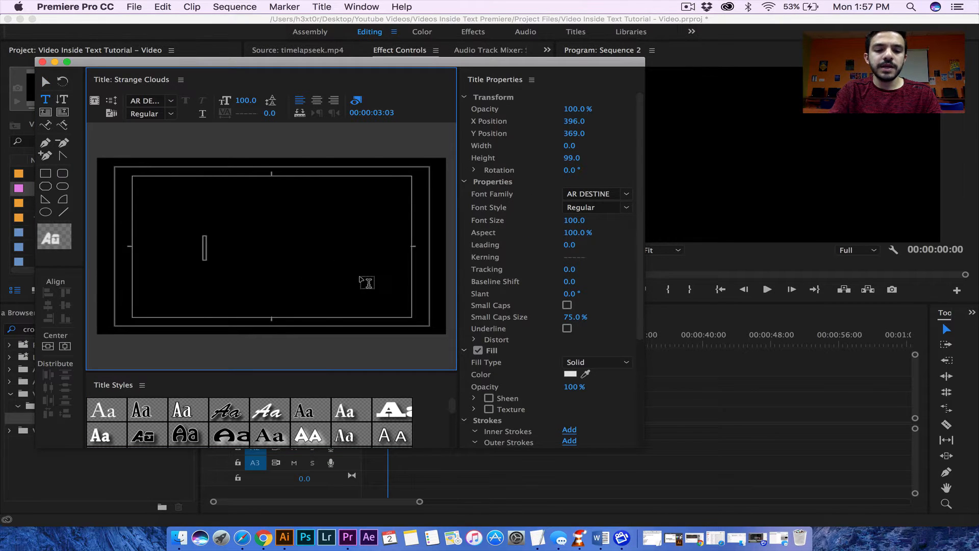
text(STRANGE CLOUDS)
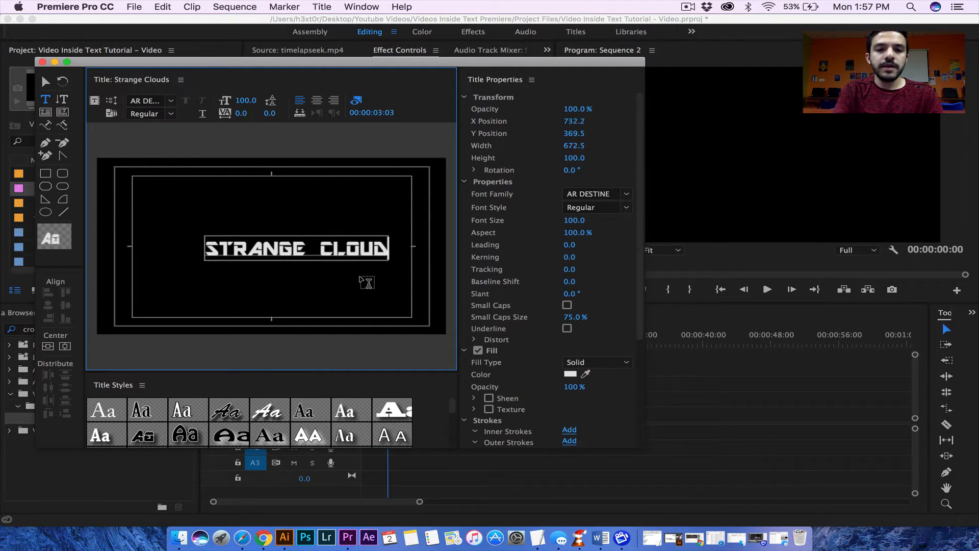
key(Escape)
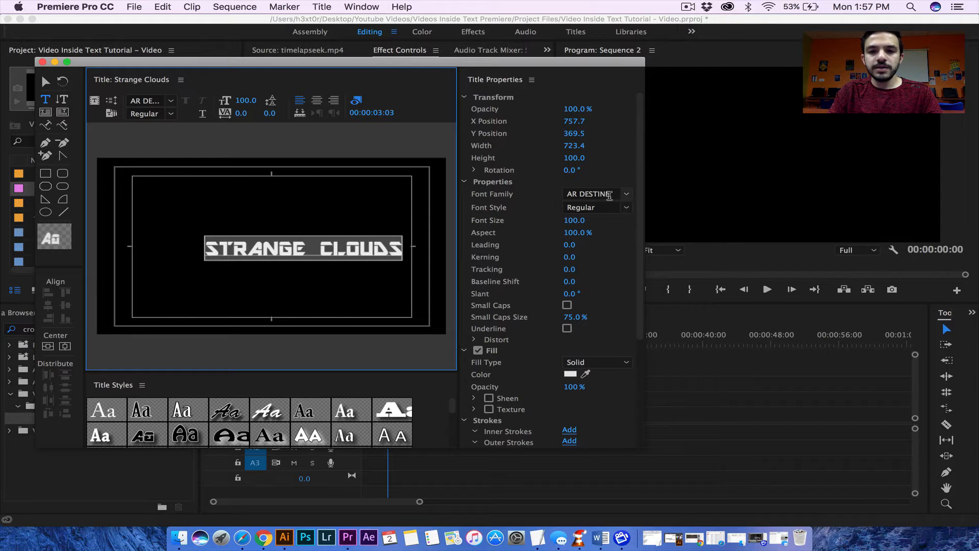
click(626, 194)
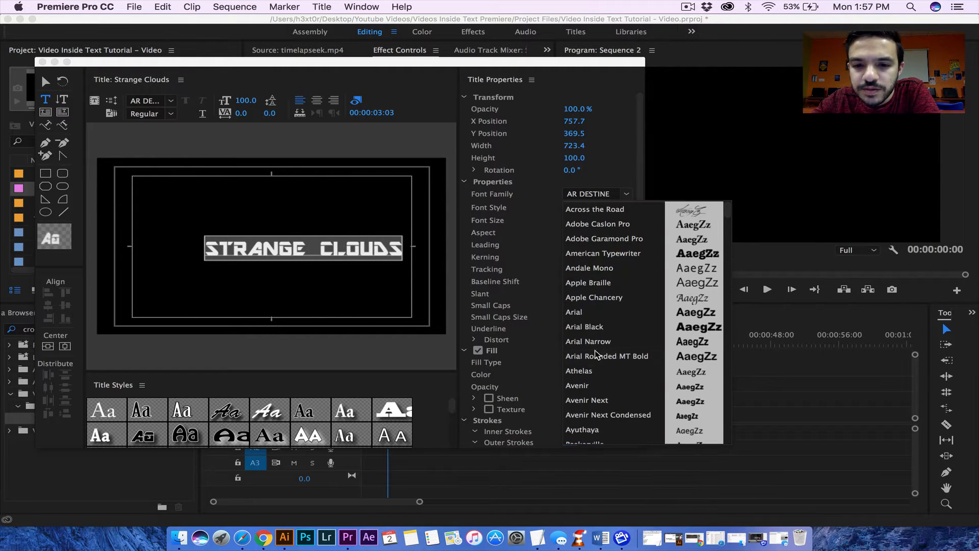
click(594, 337)
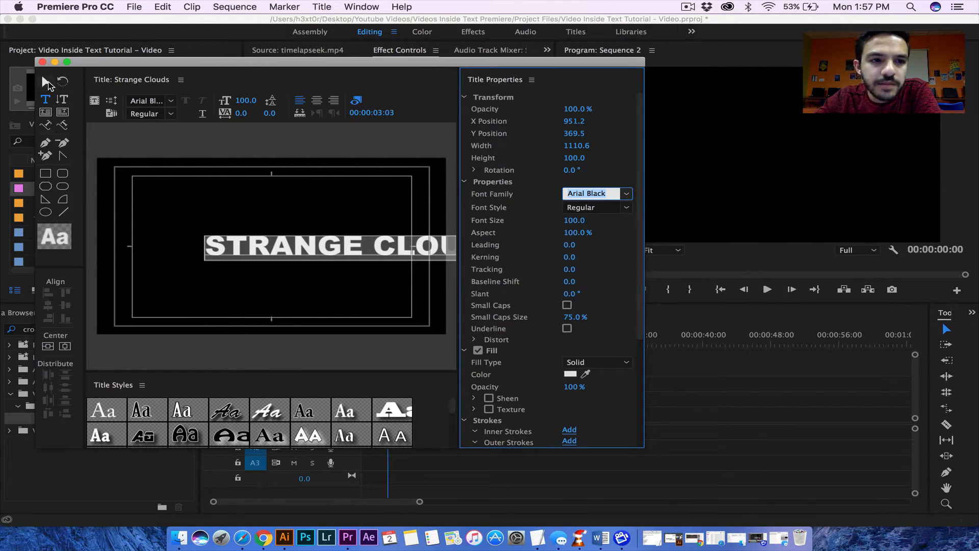
Shrink the STRANGE CLOUDS text to font size 53.4, move it to the title frame's lower-right corner, and close the title editor
click(46, 81)
drag(205, 236, 274, 313)
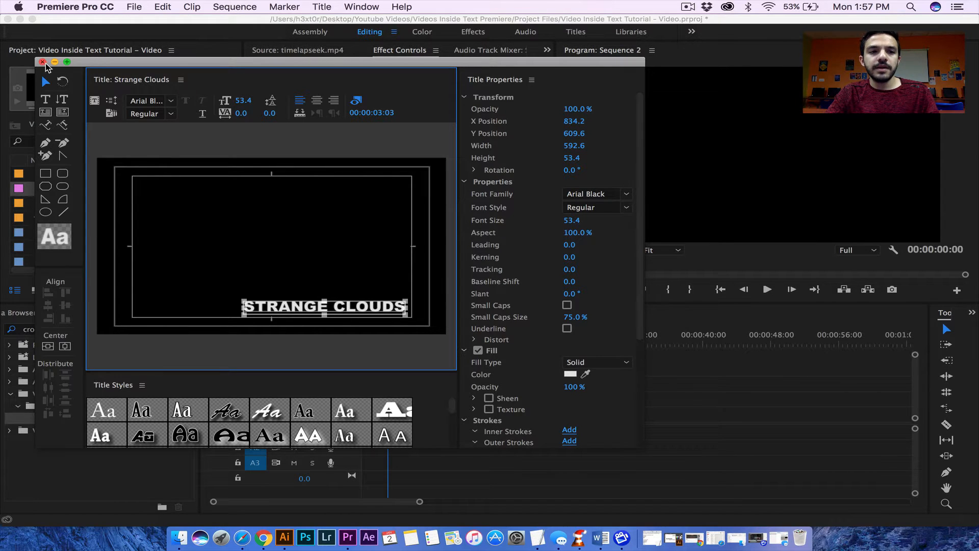
click(42, 62)
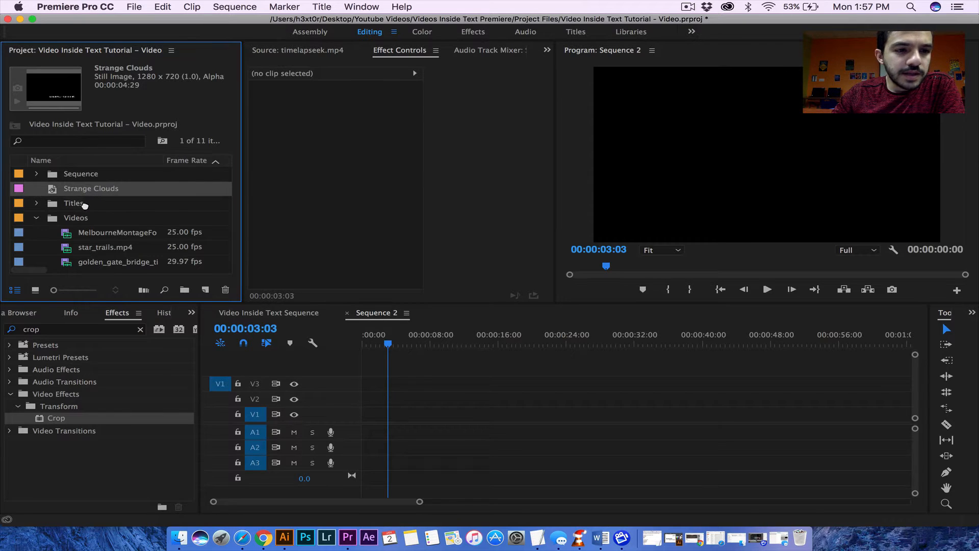
Move the Strange Clouds title into the Titles bin and place it on V3 at the start of Sequence 2
key(BackSpace)
click(36, 188)
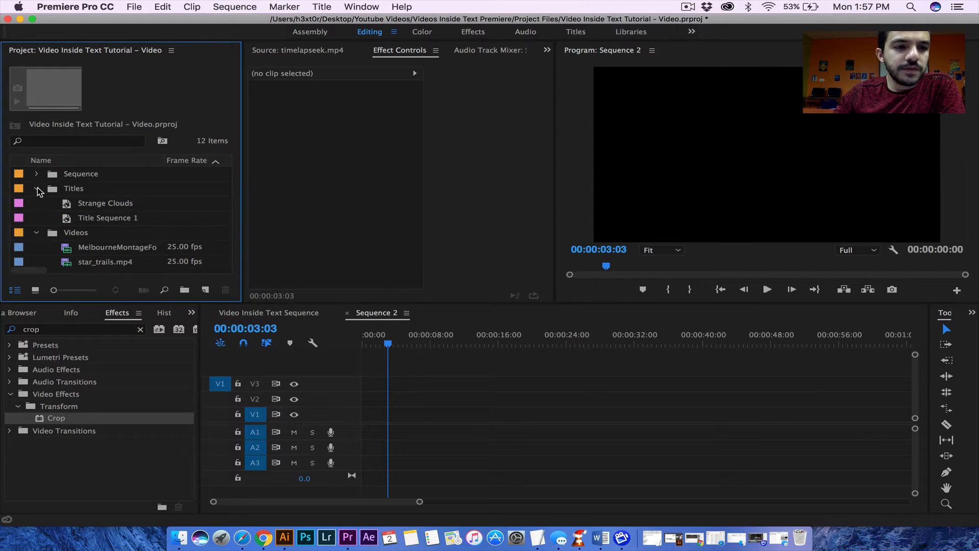
click(87, 206)
drag(219, 283, 363, 386)
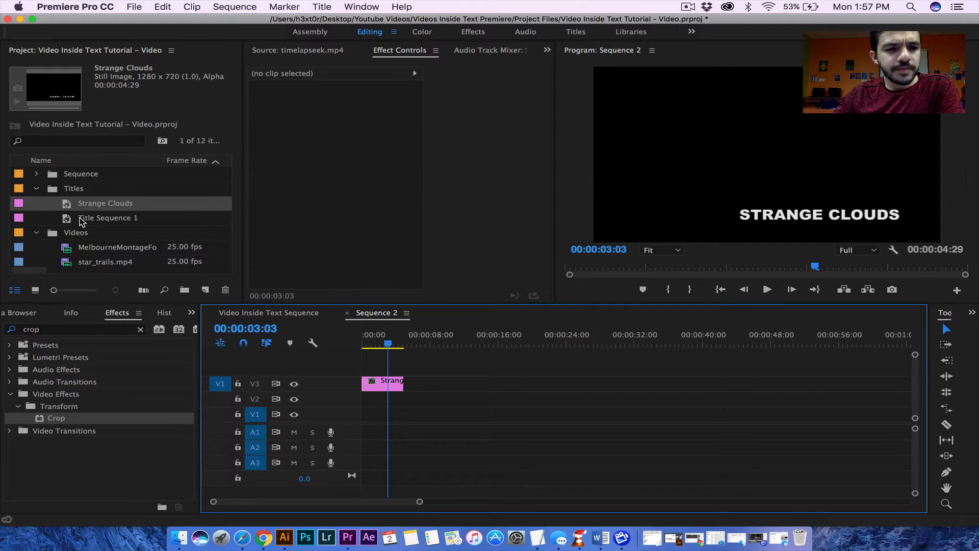
scroll(72, 228, down, 1)
scroll(72, 228, up, 3)
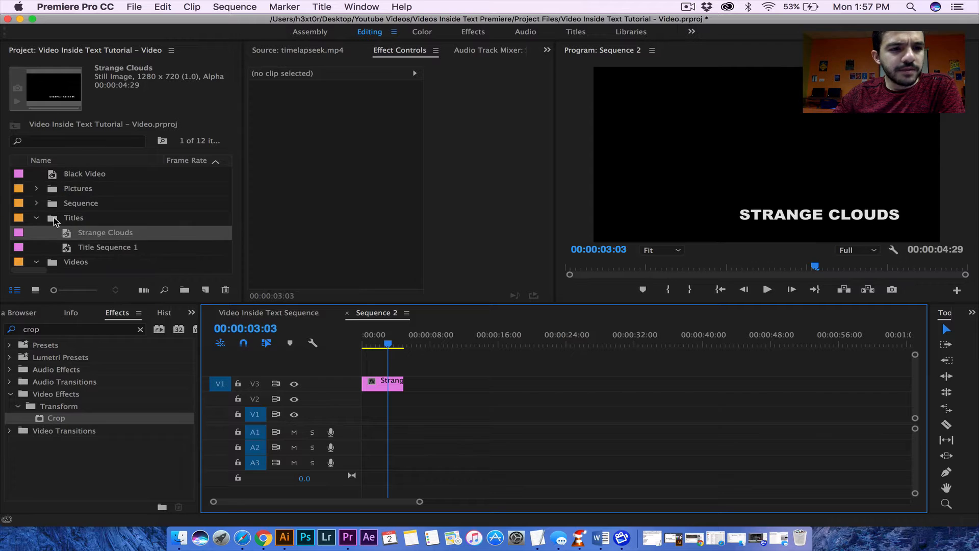
Place the gold texture picture from the Pictures bin on V2 at the start of Sequence 2, beneath the Strange Clouds title
click(37, 218)
click(37, 189)
click(90, 206)
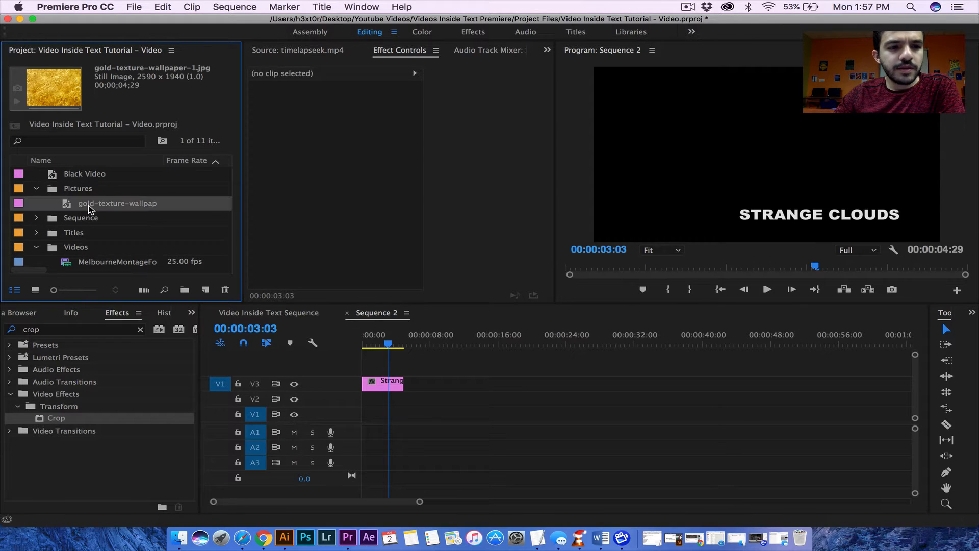
drag(82, 206, 361, 402)
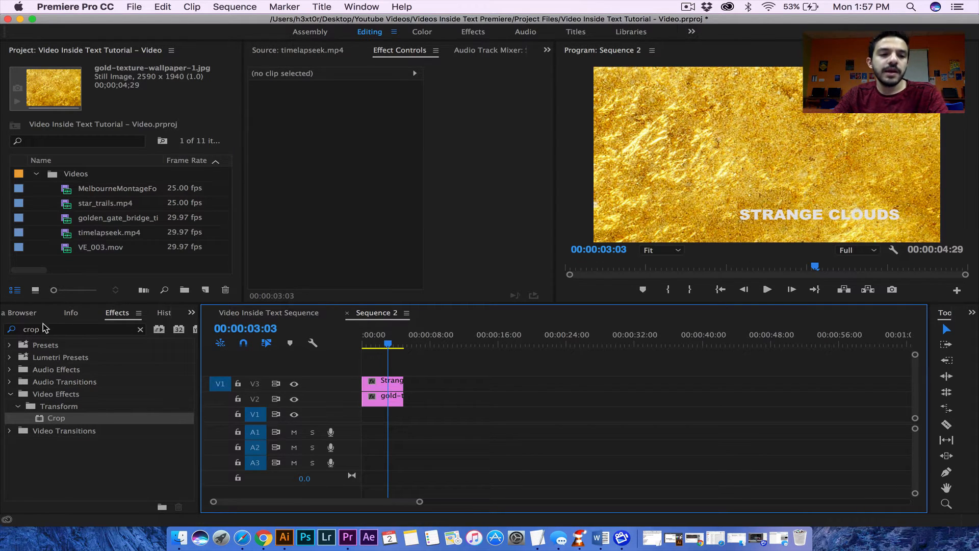
Search the effects for "track" and apply Track Matte Key to the gold texture clip on V2
drag(54, 331, 7, 328)
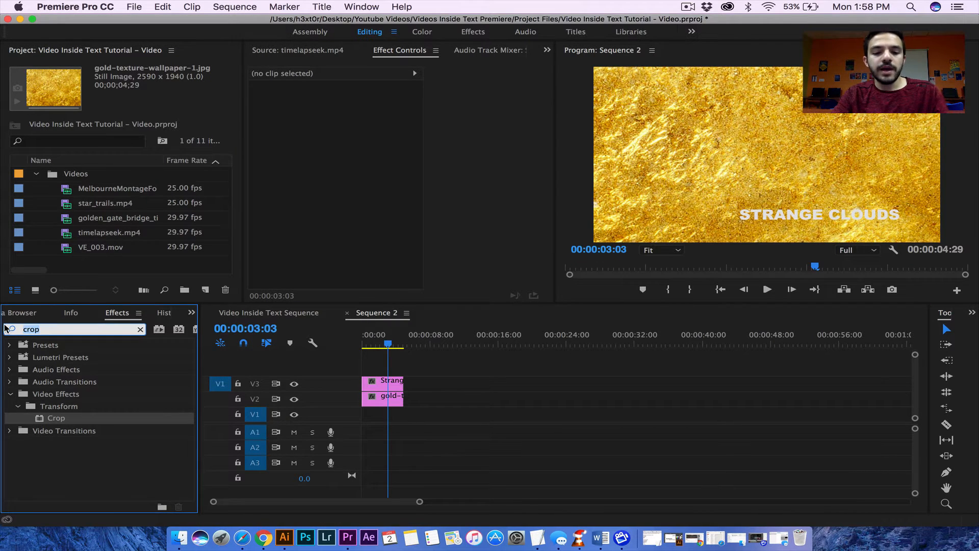
text(track)
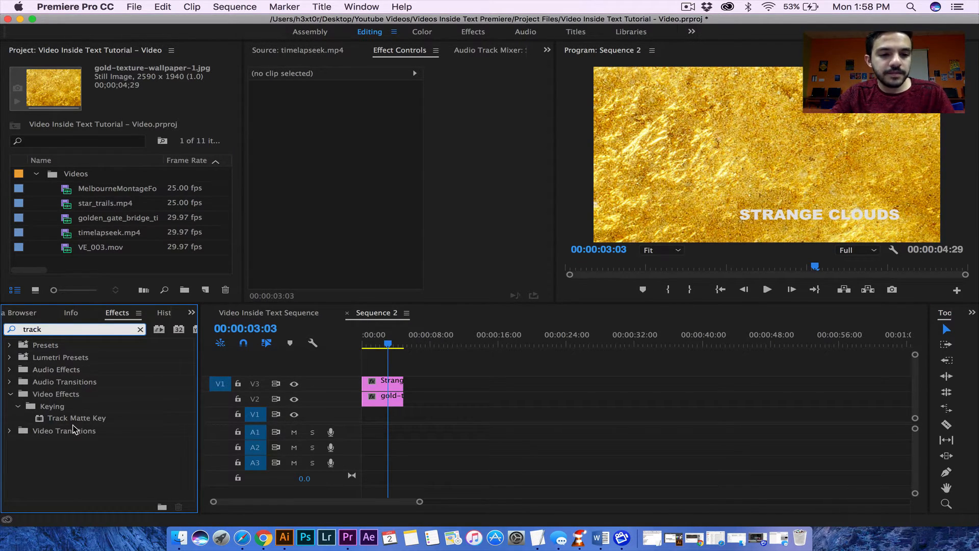
click(73, 428)
click(64, 419)
drag(63, 422, 395, 401)
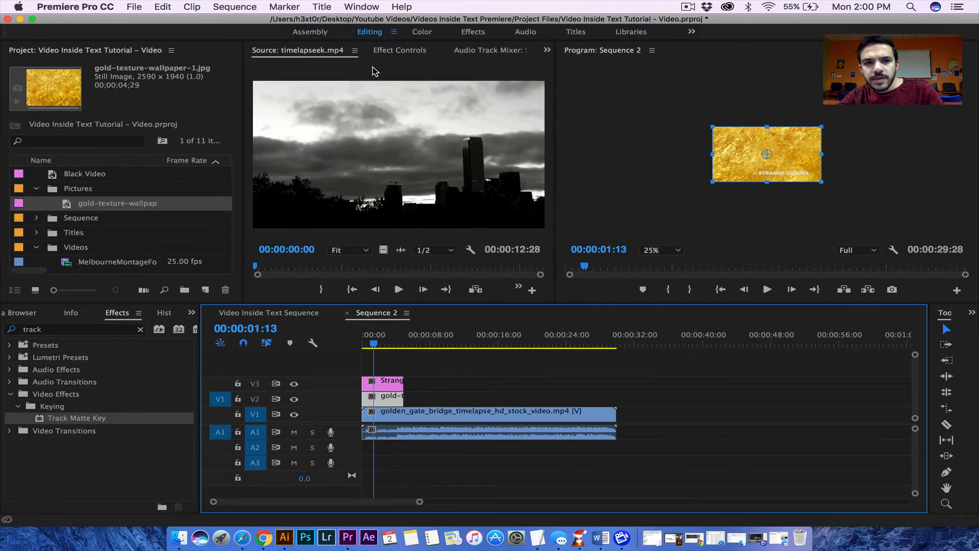
Scale the gold texture clip to 27 and set its position to 835, 616 so it sits behind the STRANGE CLOUDS text
click(400, 50)
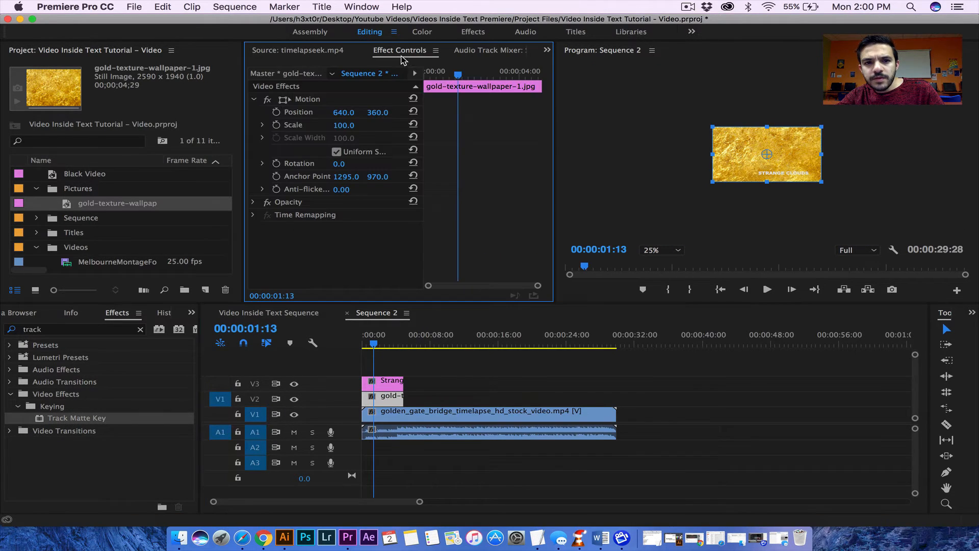
drag(343, 130, 305, 130)
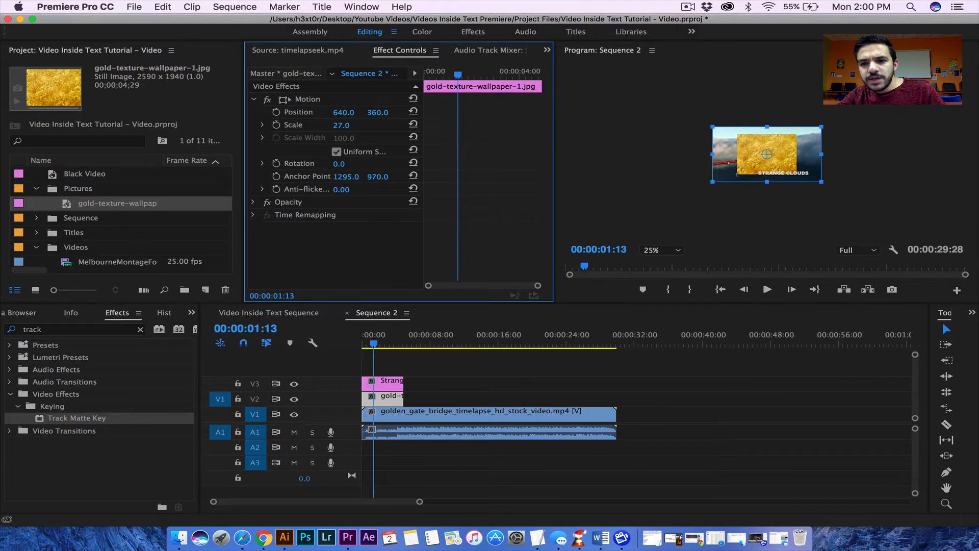
drag(344, 112, 453, 112)
drag(347, 113, 423, 113)
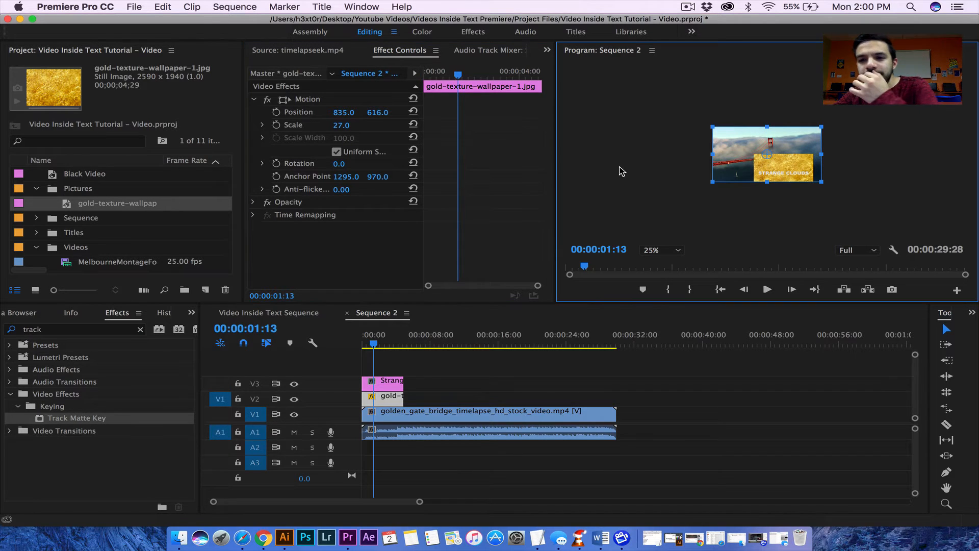
Apply the Track Matte Key effect to the gold texture clip on V2 and set its matte to Video 3
click(658, 250)
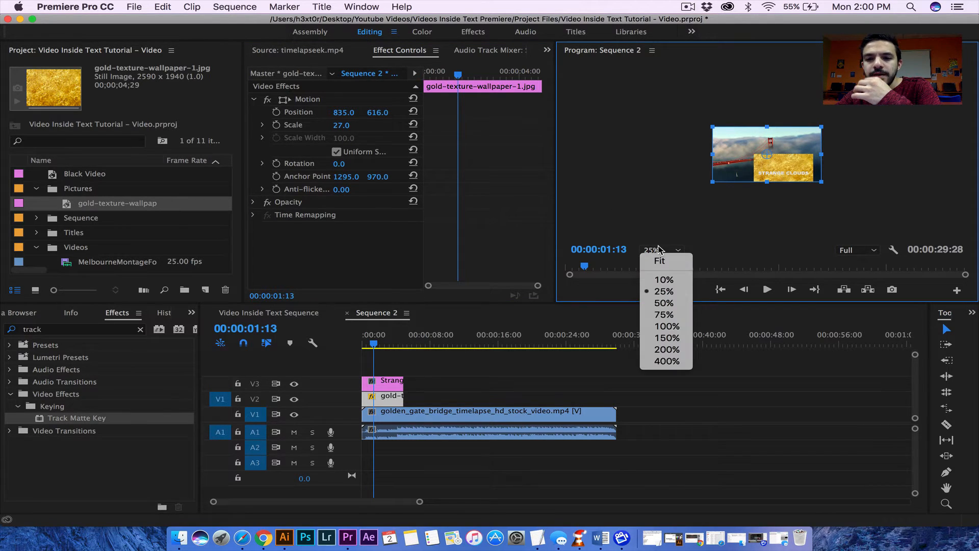
click(669, 315)
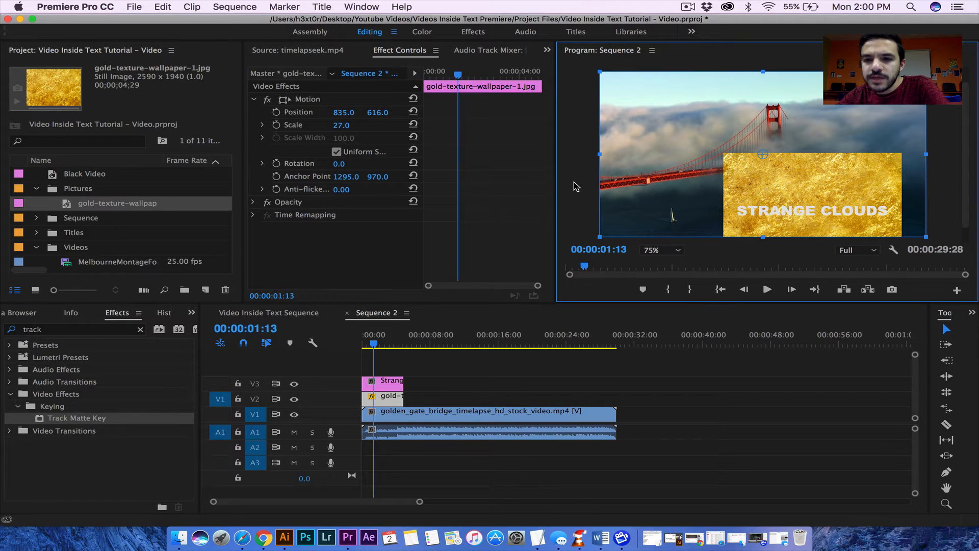
click(386, 402)
drag(80, 422, 389, 403)
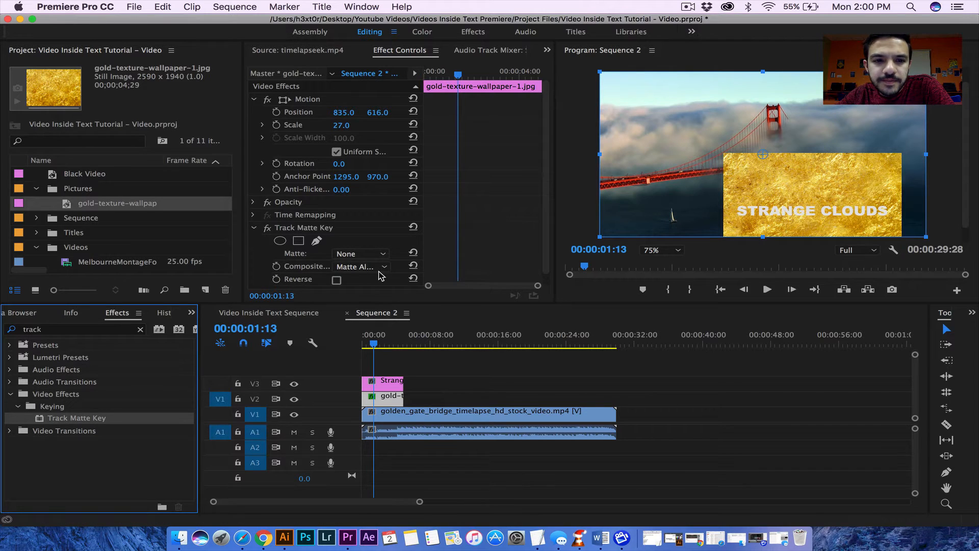
click(345, 253)
click(355, 282)
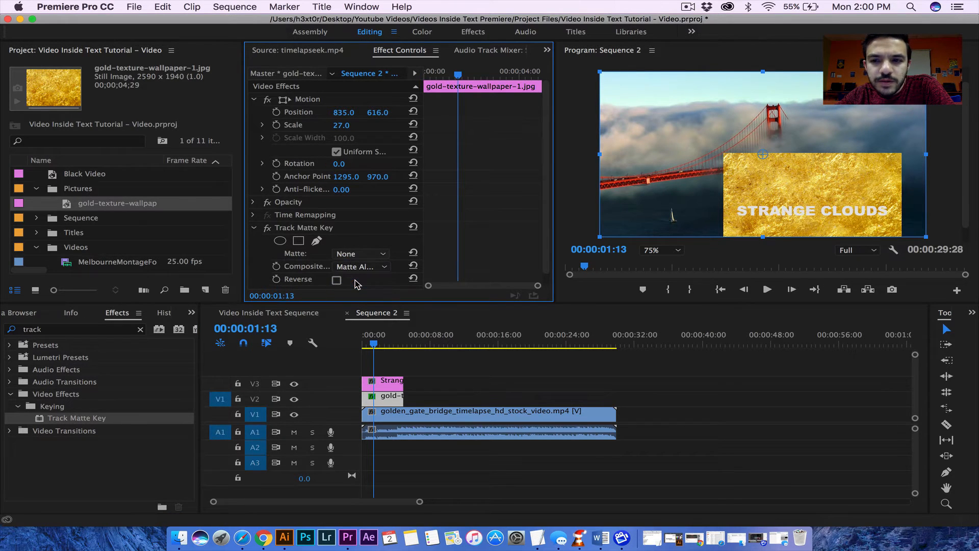
Set the matted gold texture clip's scale to 71 and its position to 543, 295, placing the title in the frame's lower-right corner
click(391, 403)
drag(345, 115, 456, 115)
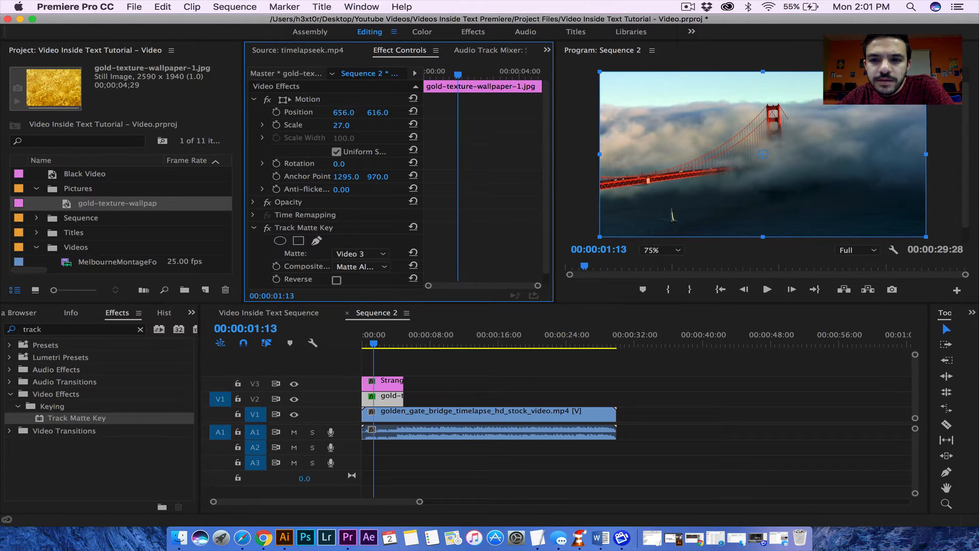
drag(387, 116, 293, 112)
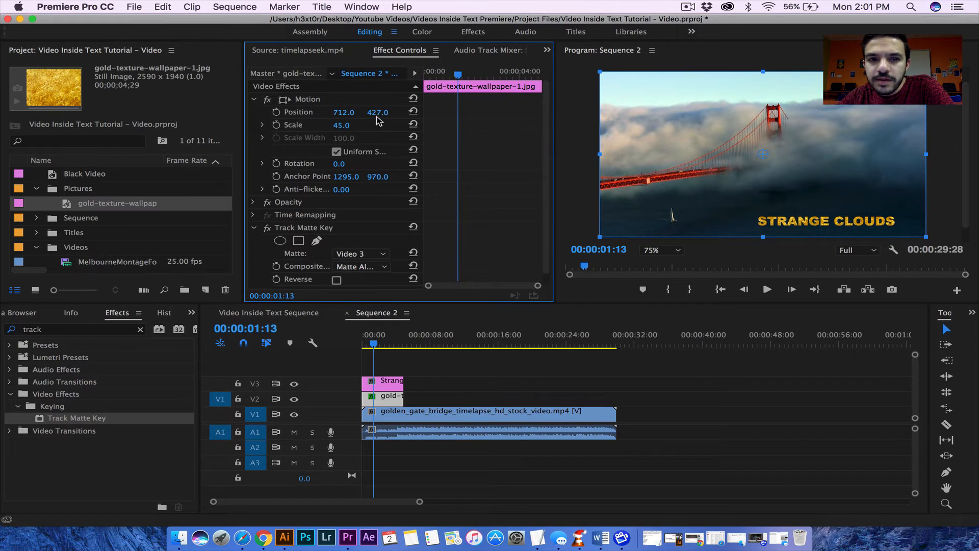
drag(377, 112, 380, 113)
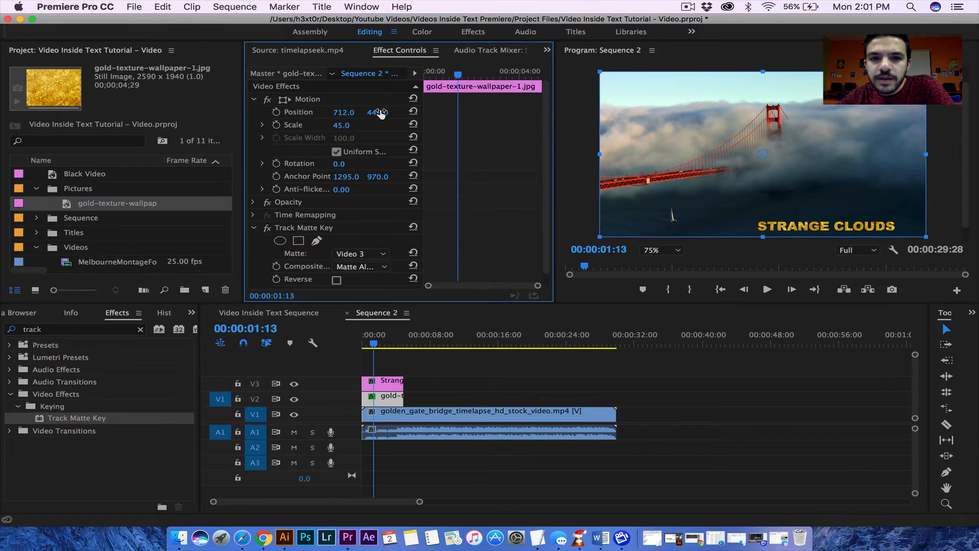
click(350, 123)
click(385, 120)
drag(341, 125, 317, 117)
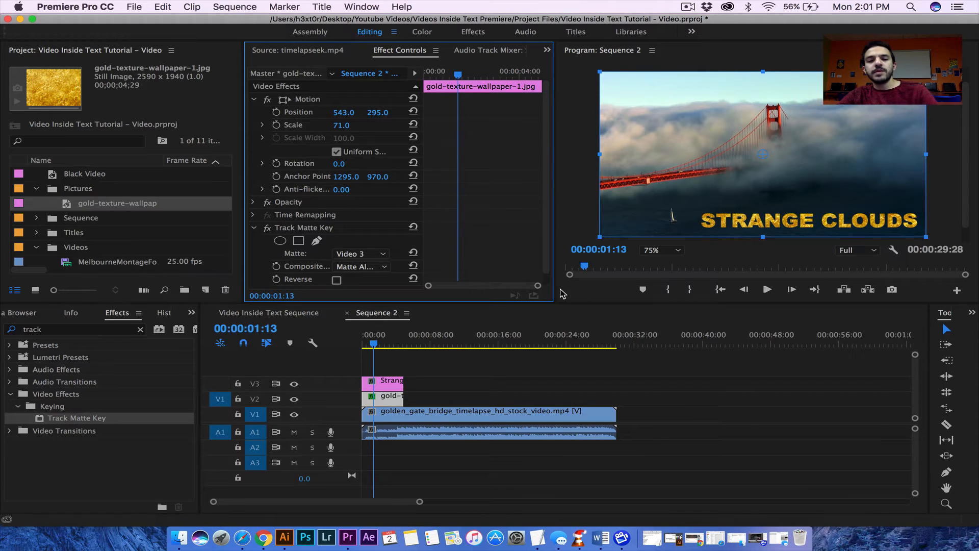
Play Sequence 2 from the start to preview the gold-filled title over the bridge footage
click(475, 367)
click(372, 335)
key(Home)
key(space)
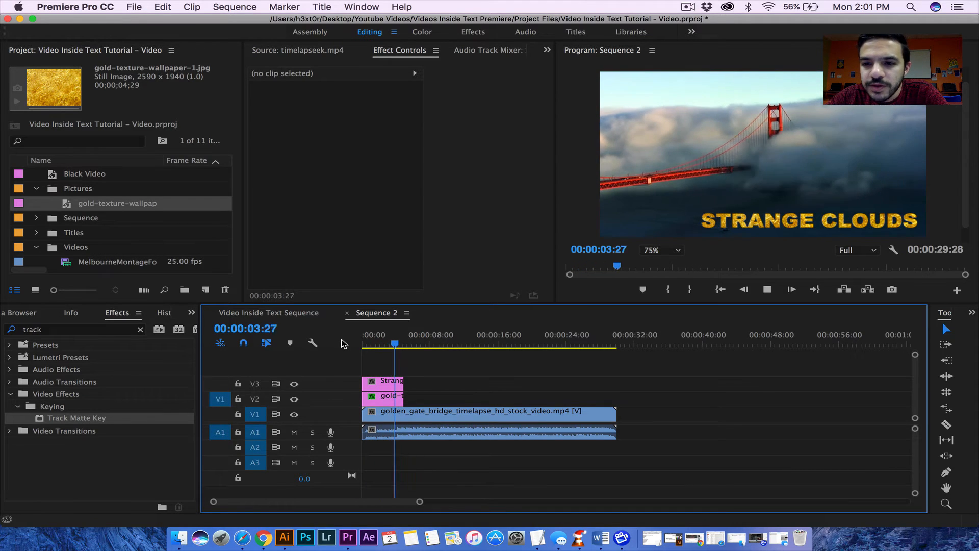
key(space)
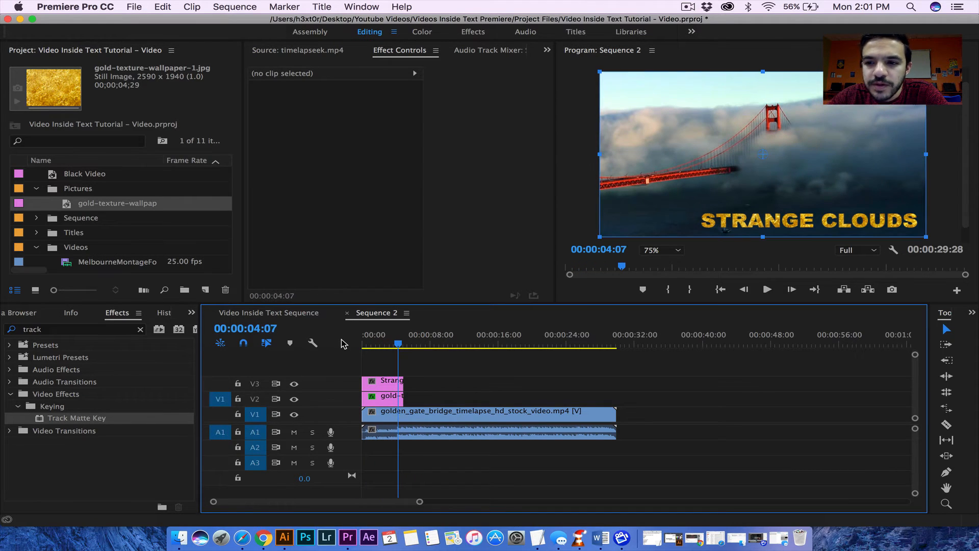
Save the project
click(312, 315)
click(371, 314)
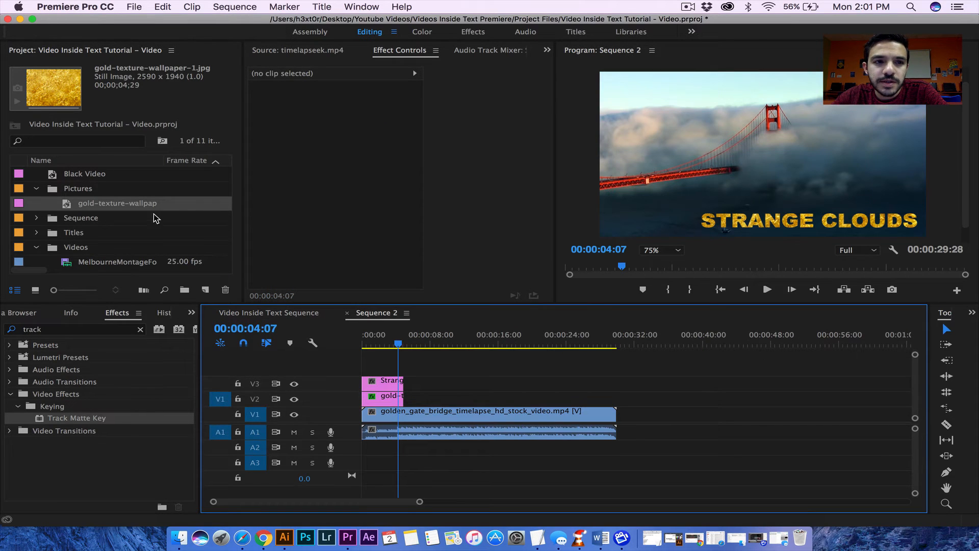
click(134, 6)
click(147, 110)
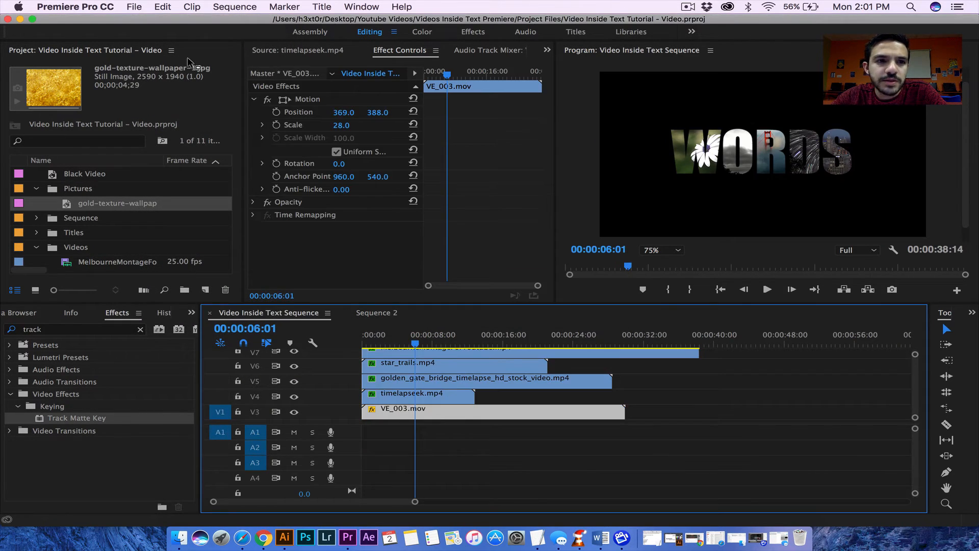
Open the media export settings for the Video Inside Text Sequence and choose the H.264 format
click(134, 7)
mouse_move(276, 310)
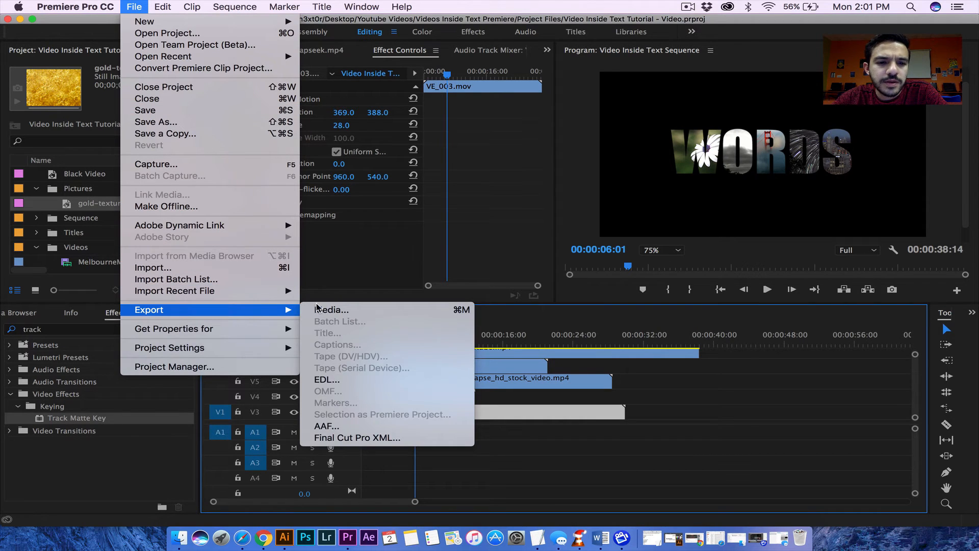
click(350, 312)
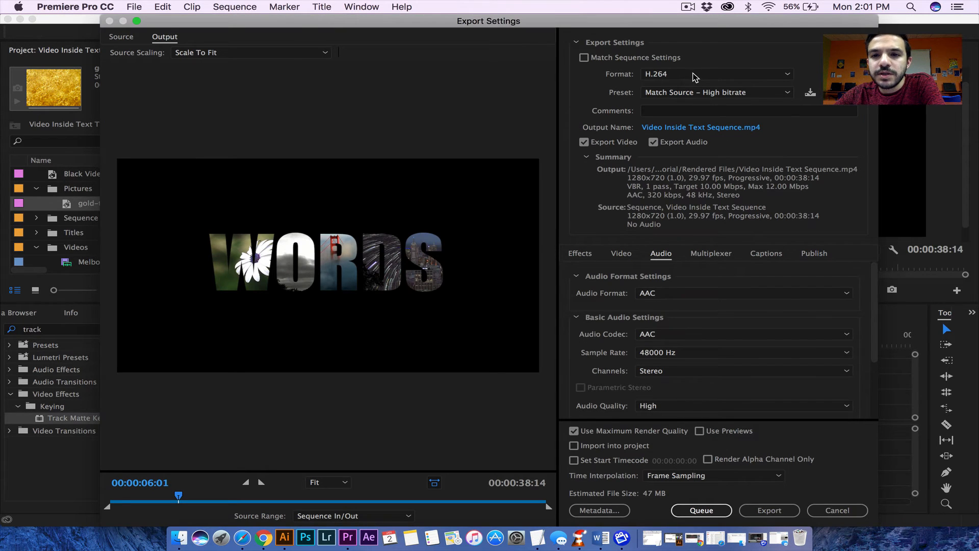
click(694, 75)
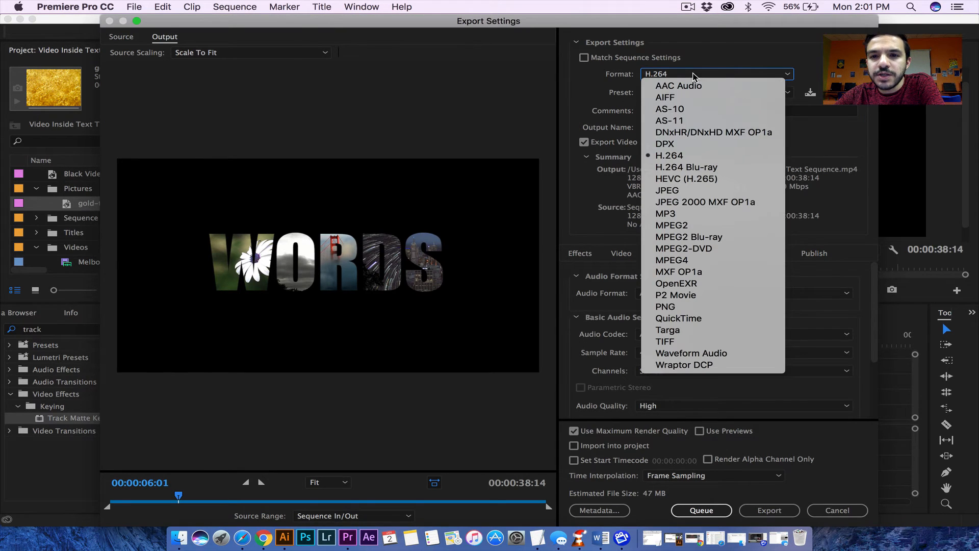
click(680, 158)
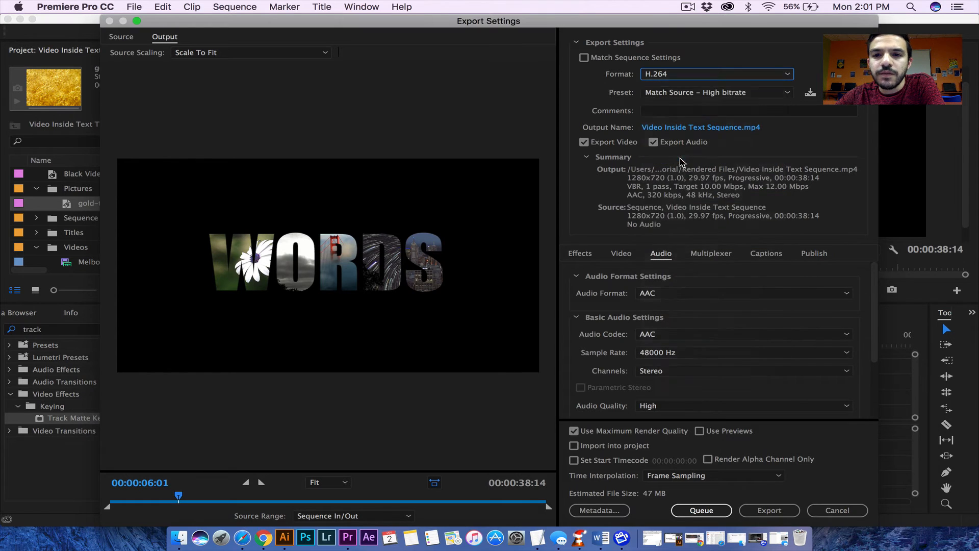
Choose the HD 720p 25 preset for the export
click(668, 93)
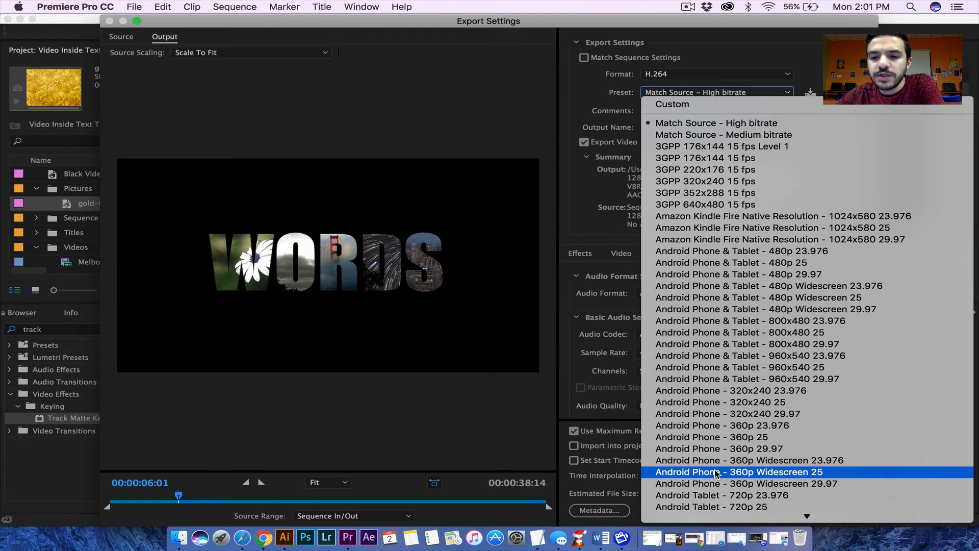
scroll(736, 403, down, 15)
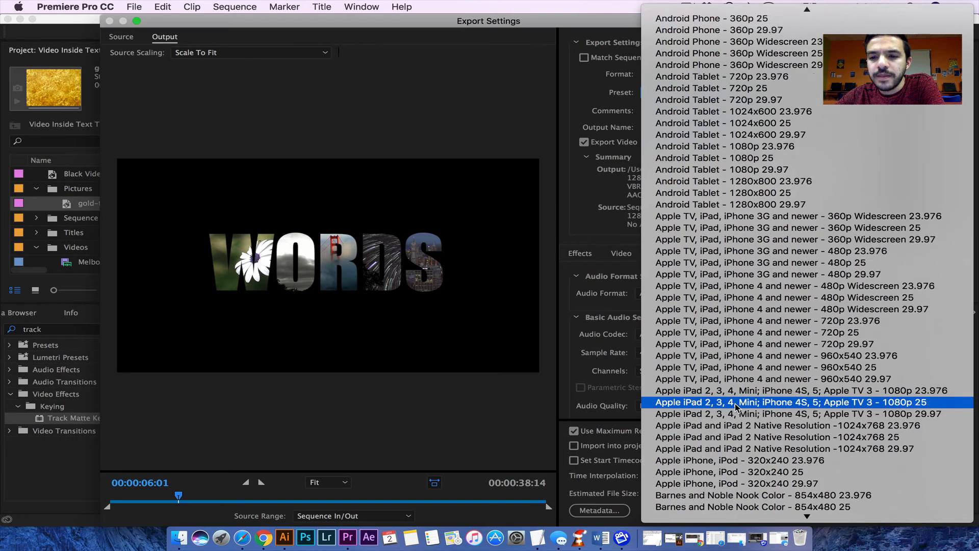
scroll(735, 403, down, 6)
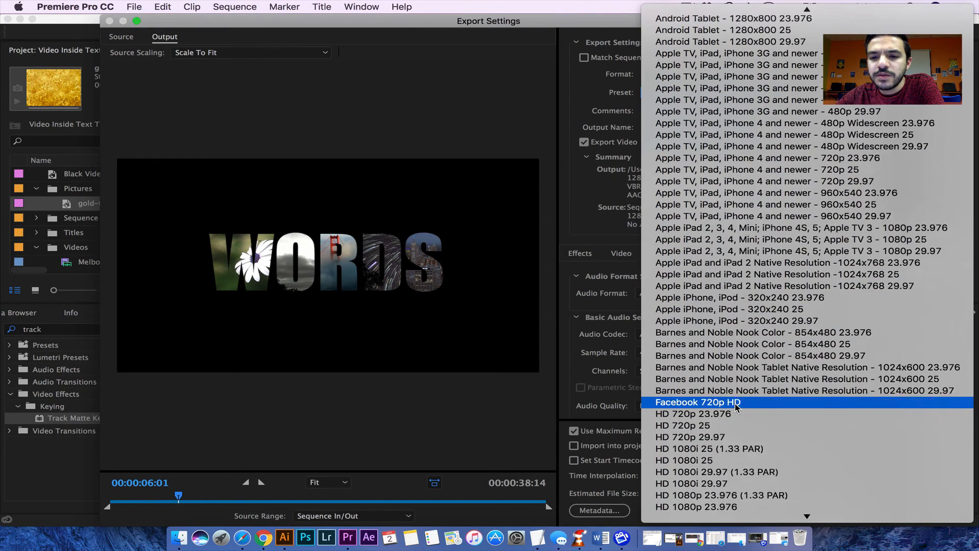
scroll(735, 403, down, 3)
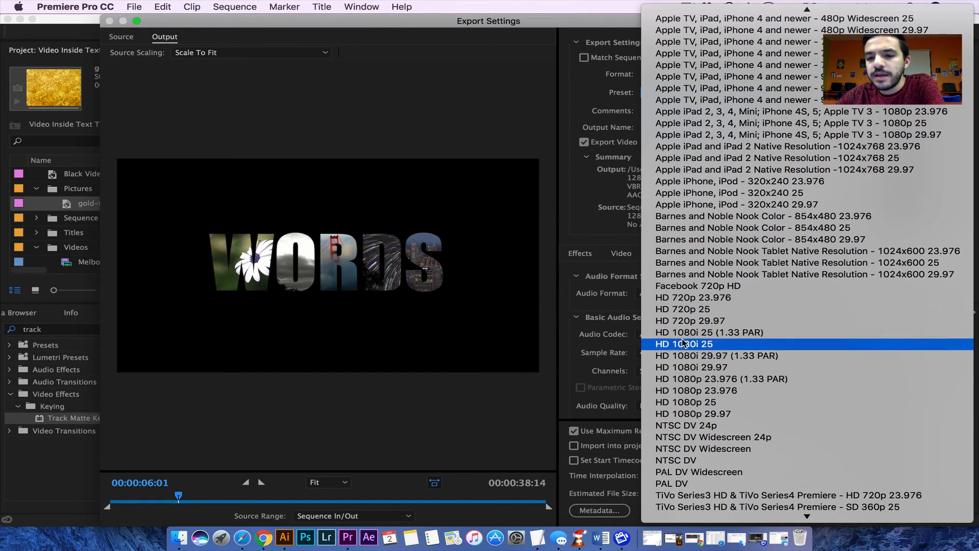
click(696, 314)
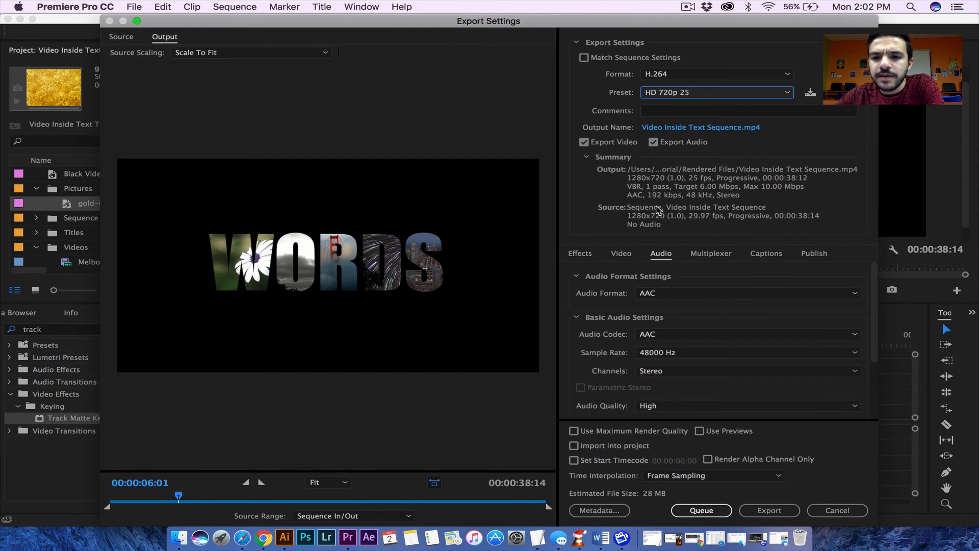
Set the export's video bitrate encoding to CBR with a target bitrate of 6 Mbps
click(630, 254)
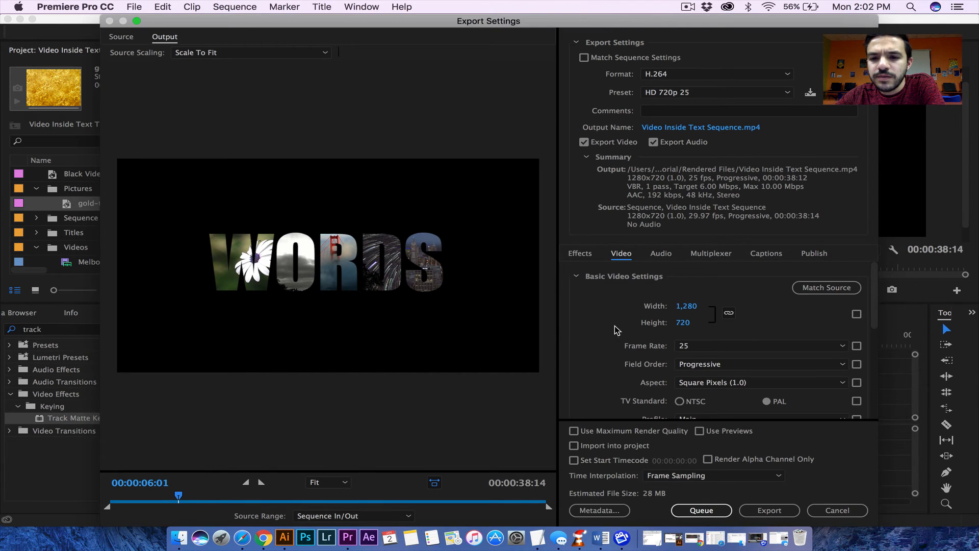
scroll(611, 334, down, 5)
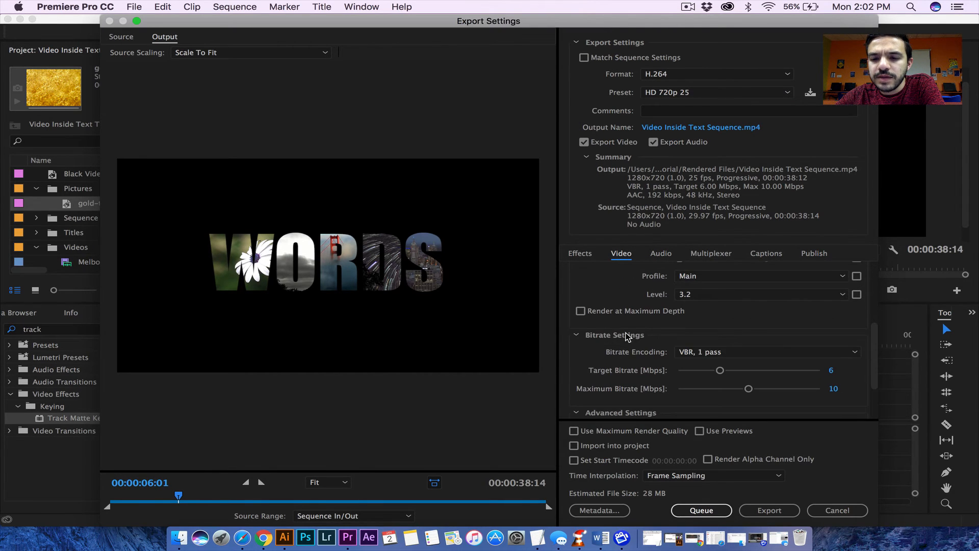
click(701, 353)
click(703, 360)
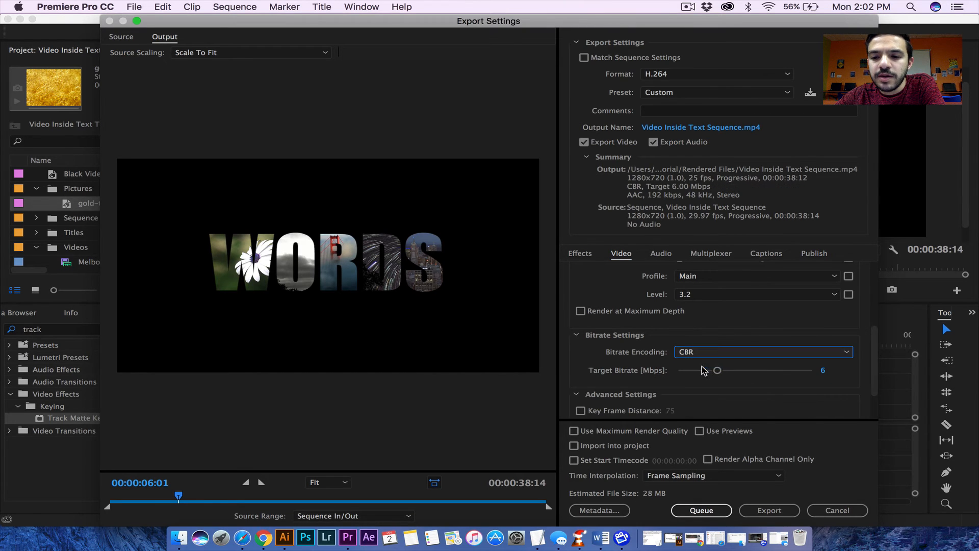
click(823, 371)
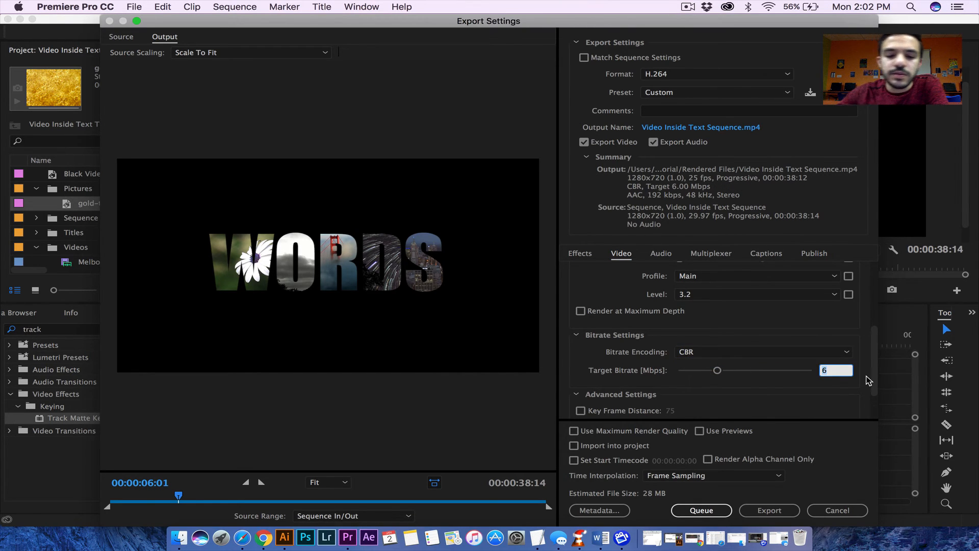
click(824, 388)
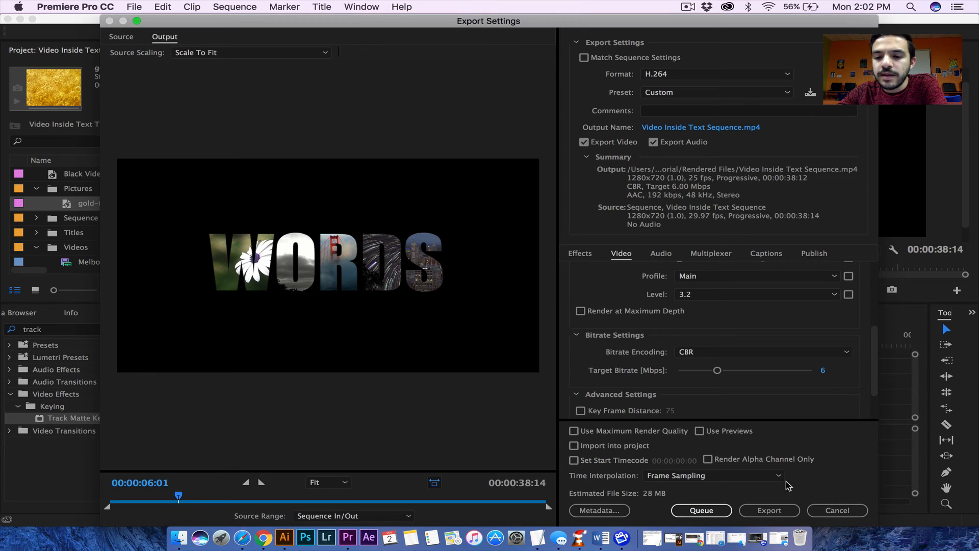
Set the export's save location to the Rendered Files folder inside Youtube Videos > Videos Inside Text Premiere
click(701, 127)
click(339, 144)
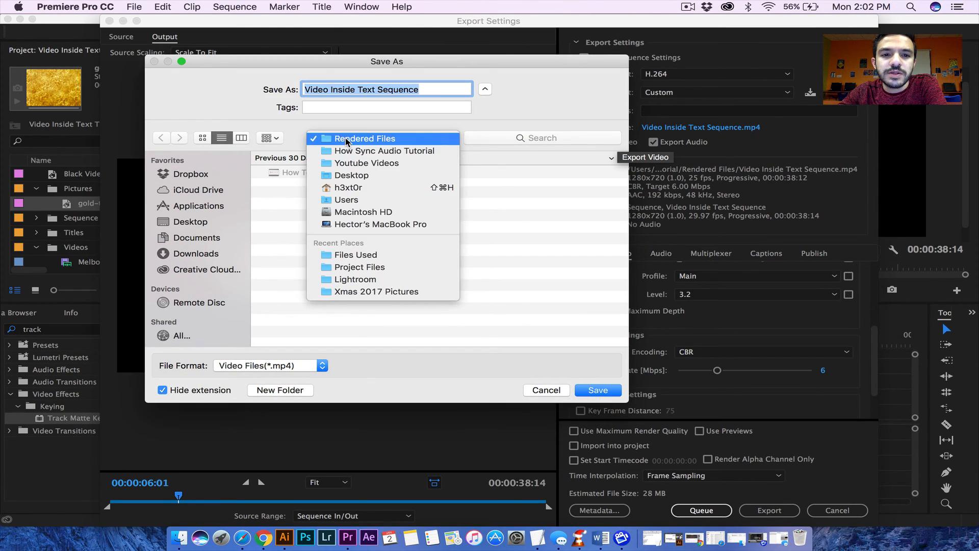
click(383, 156)
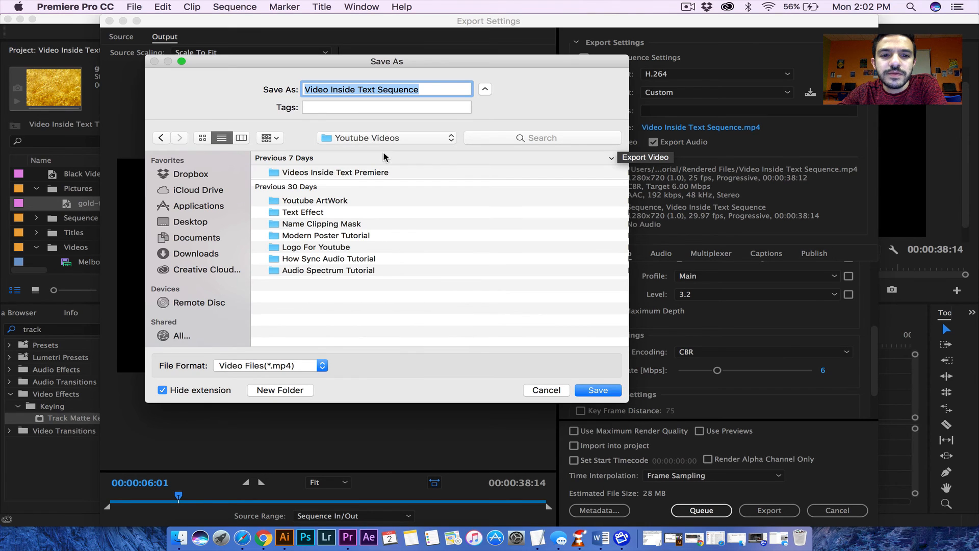
double_click(333, 172)
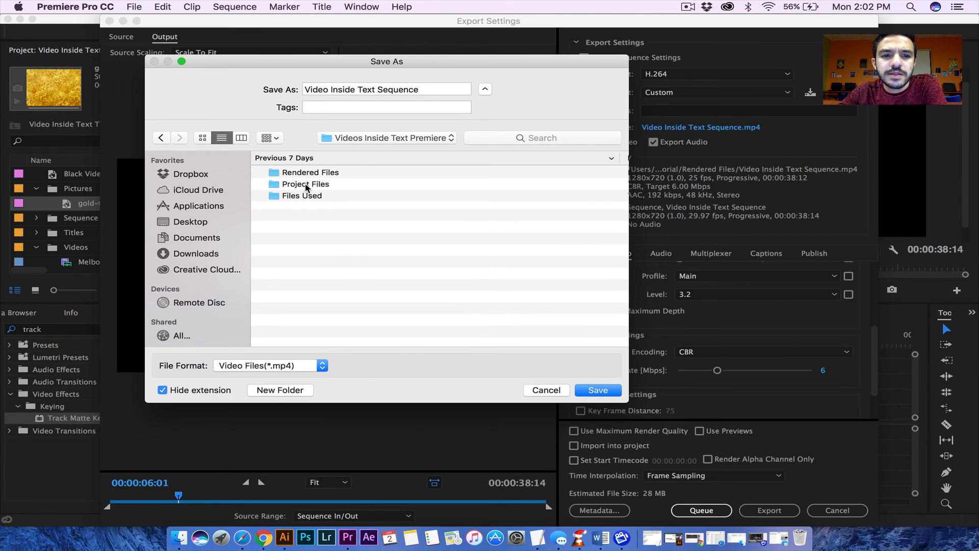
click(312, 175)
double_click(312, 174)
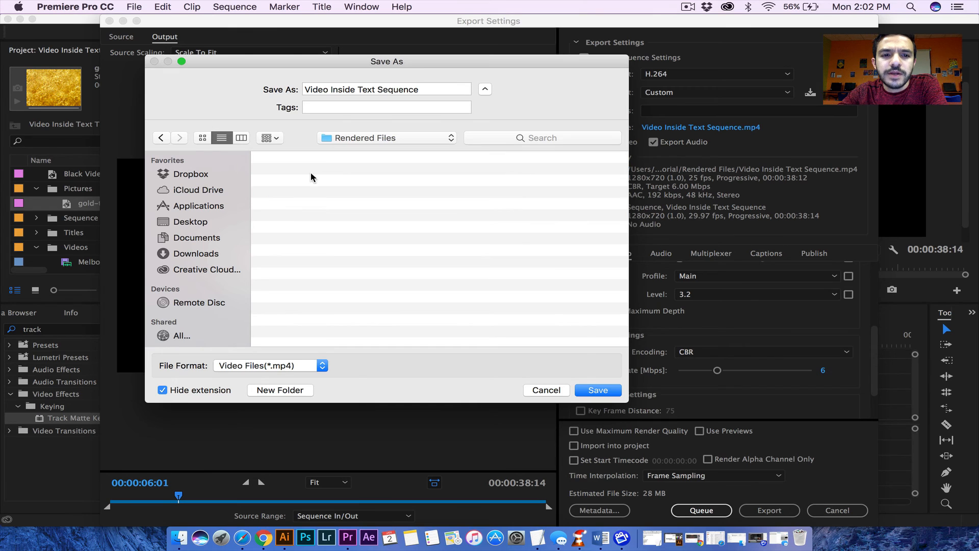
Name the output file Text1 and export the sequence immediately with the current settings
click(430, 84)
drag(431, 84, 281, 85)
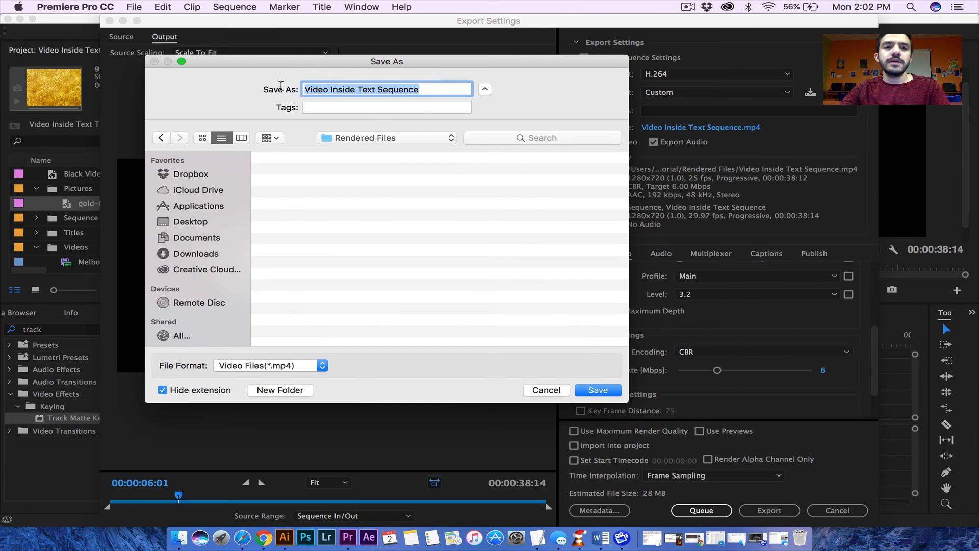
text(Text1)
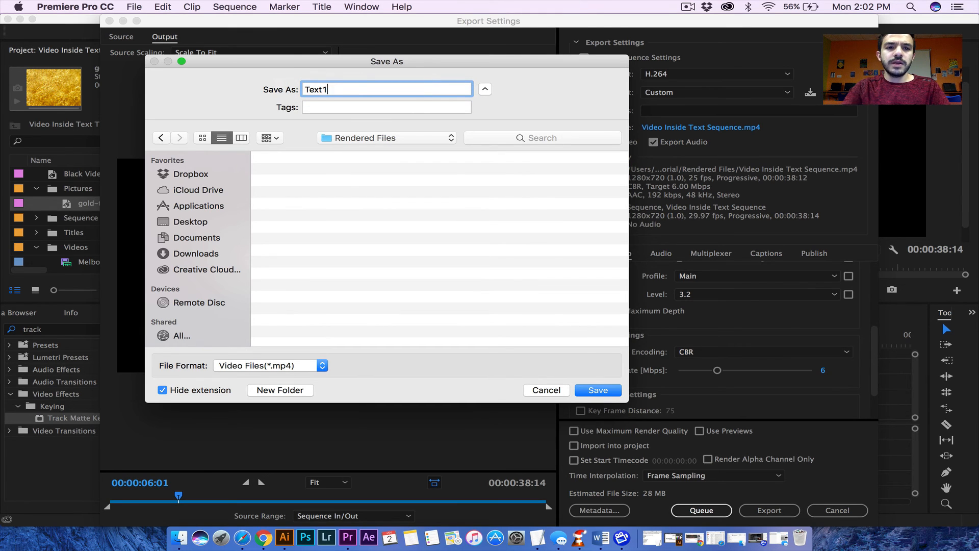
click(588, 390)
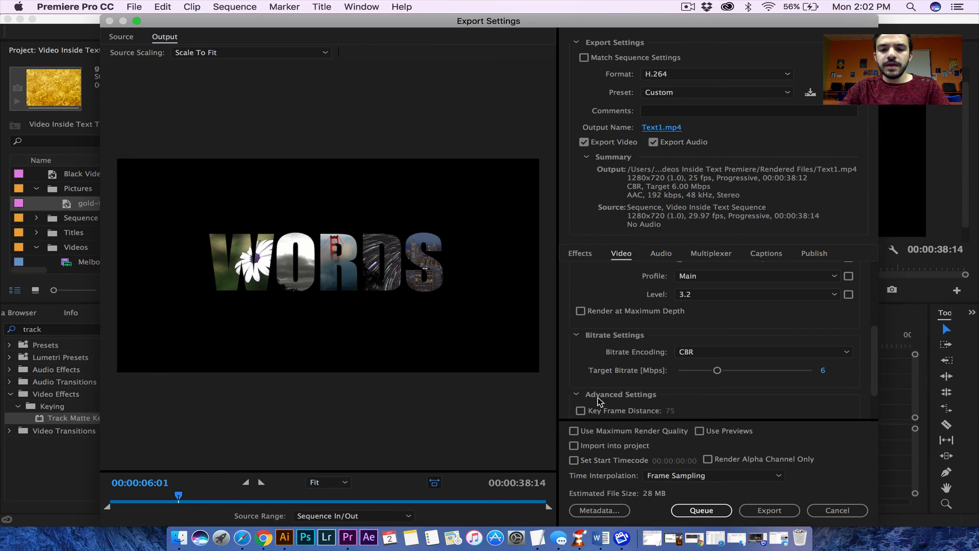
click(767, 510)
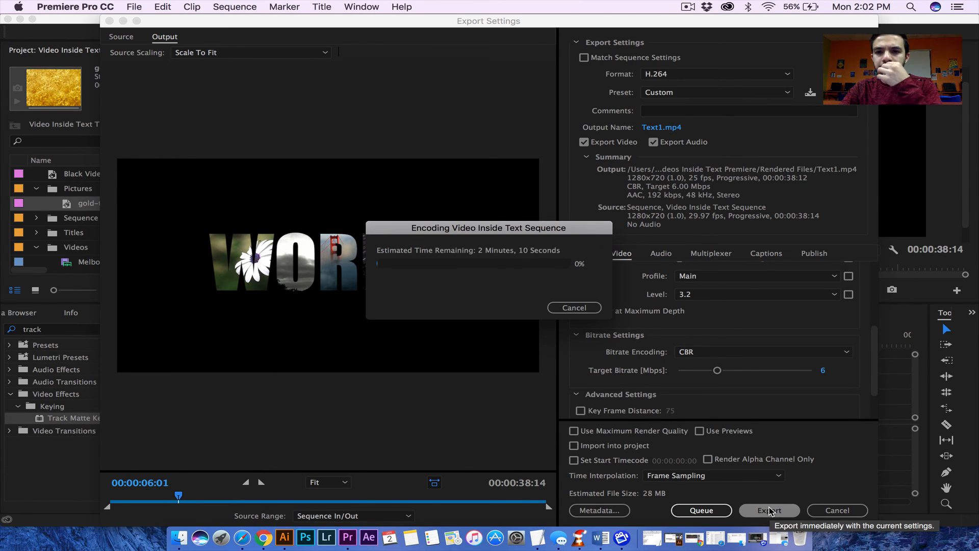